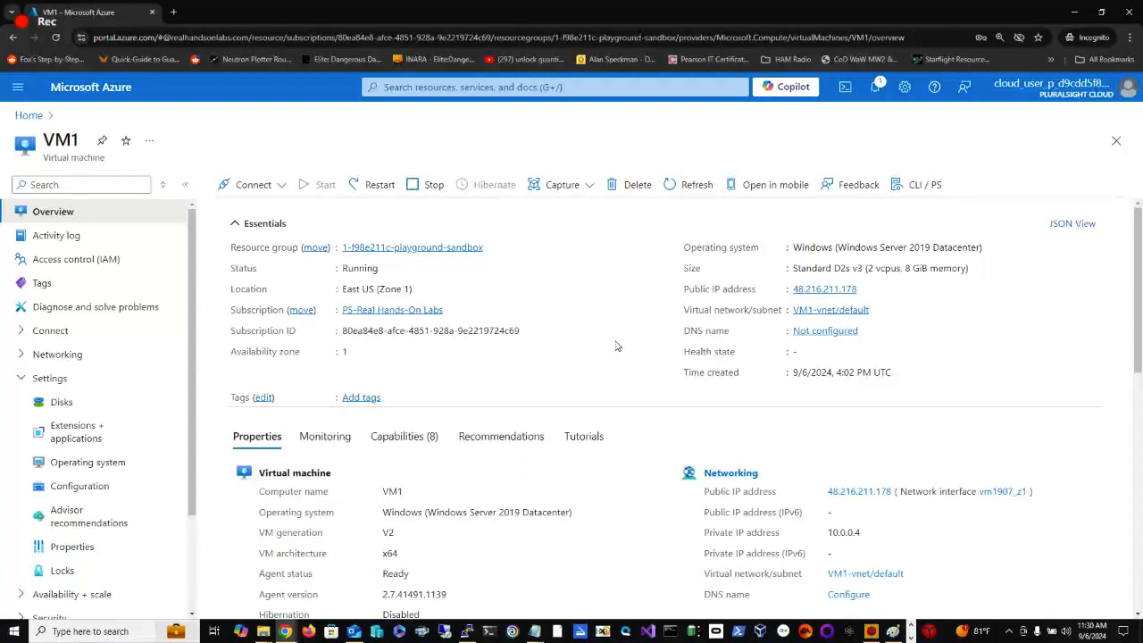
# Connect to VM1 at 48.216.211.178 through Remote Desktop Connection, signing in with the account password.
pyautogui.click(466, 631)
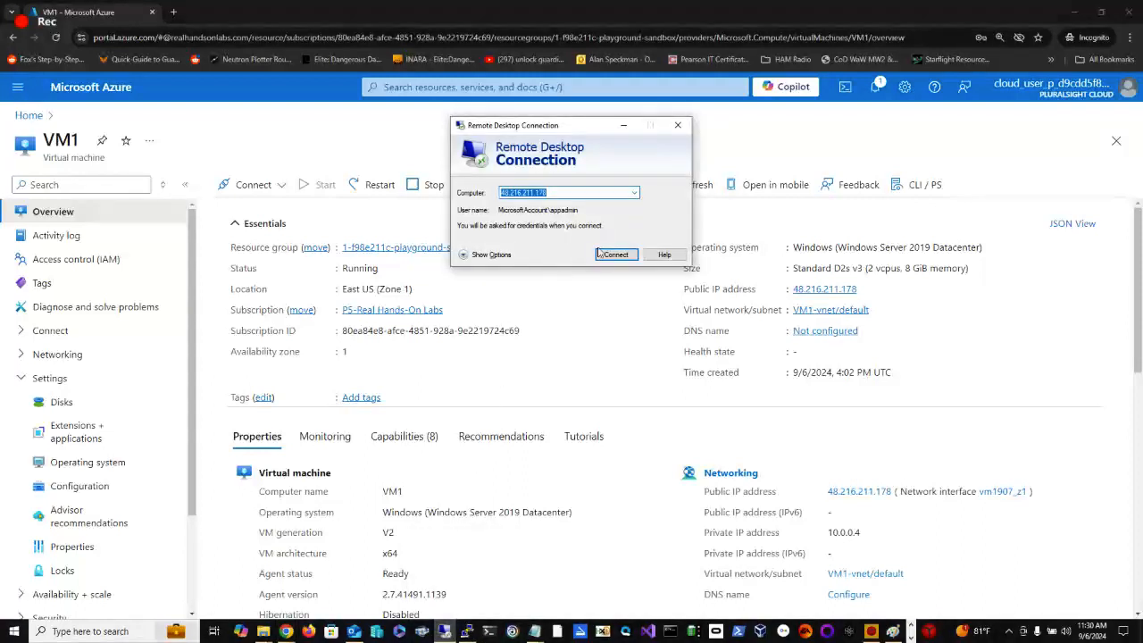
pyautogui.click(623, 258)
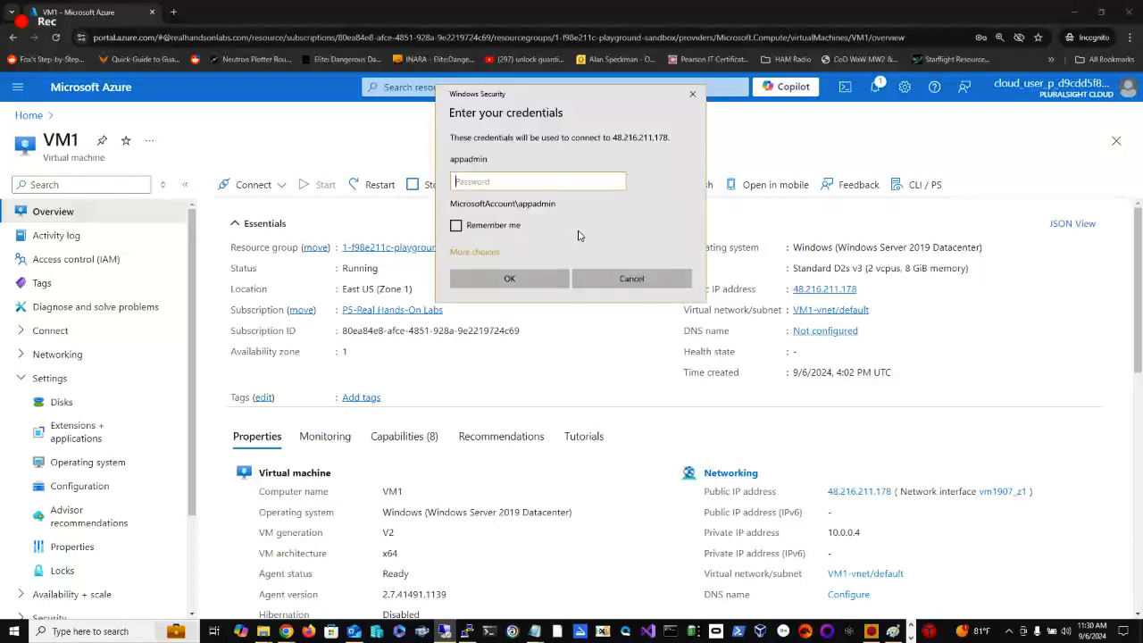
pyautogui.write('••••••••••')
pyautogui.press('Return')
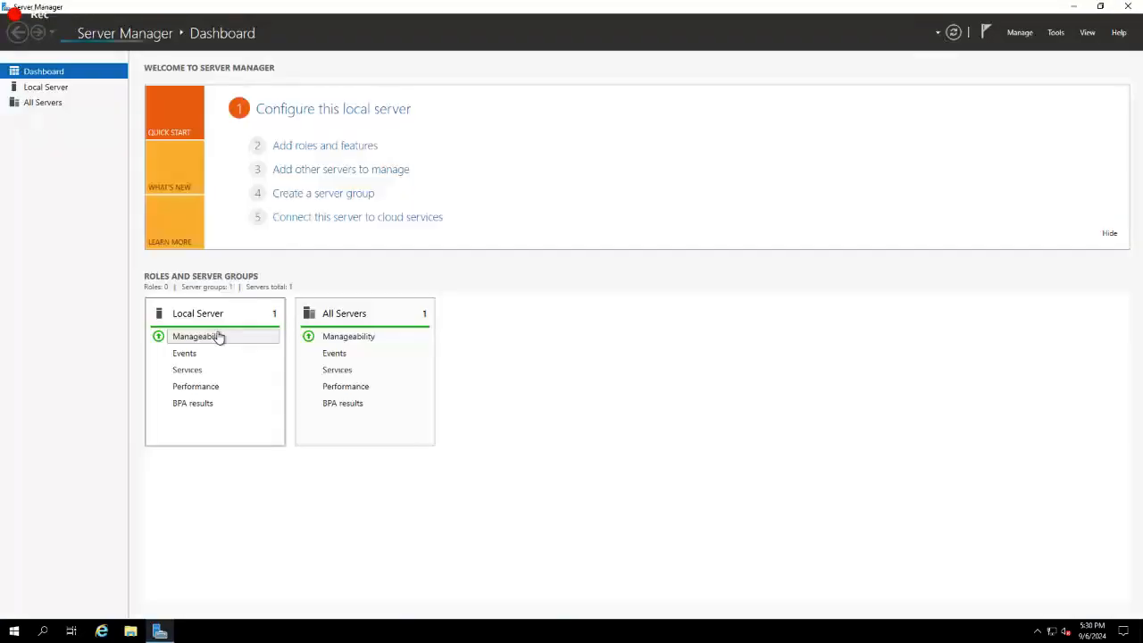
# Open a command prompt on the remote server and run gpedit.msc to start the Local Group Policy Editor.
pyautogui.press('super+r')
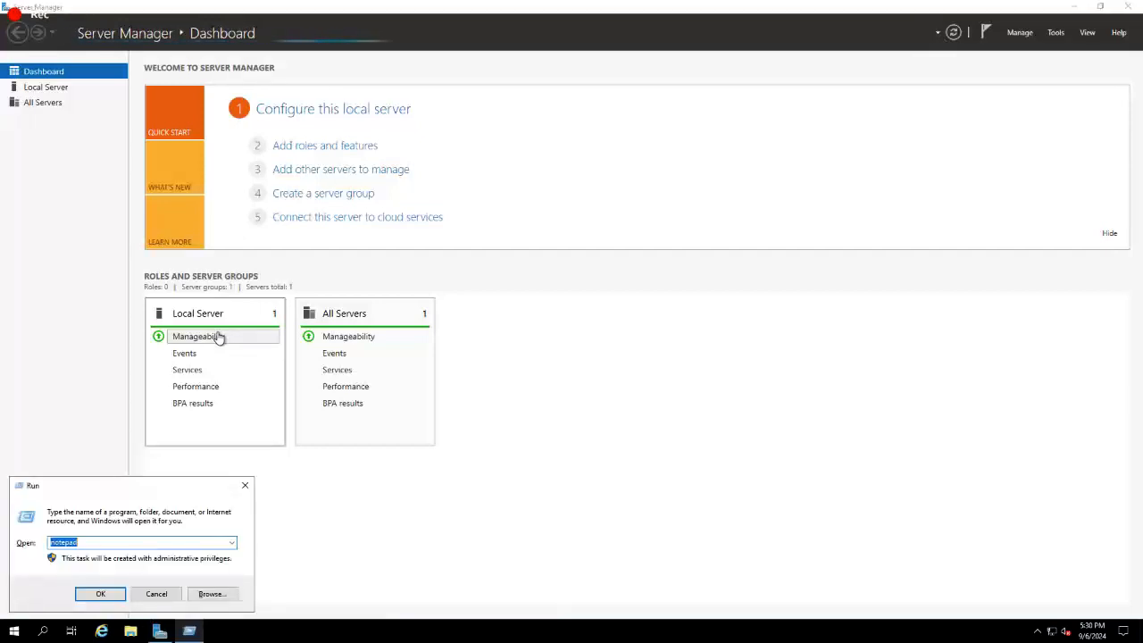
pyautogui.press('Return')
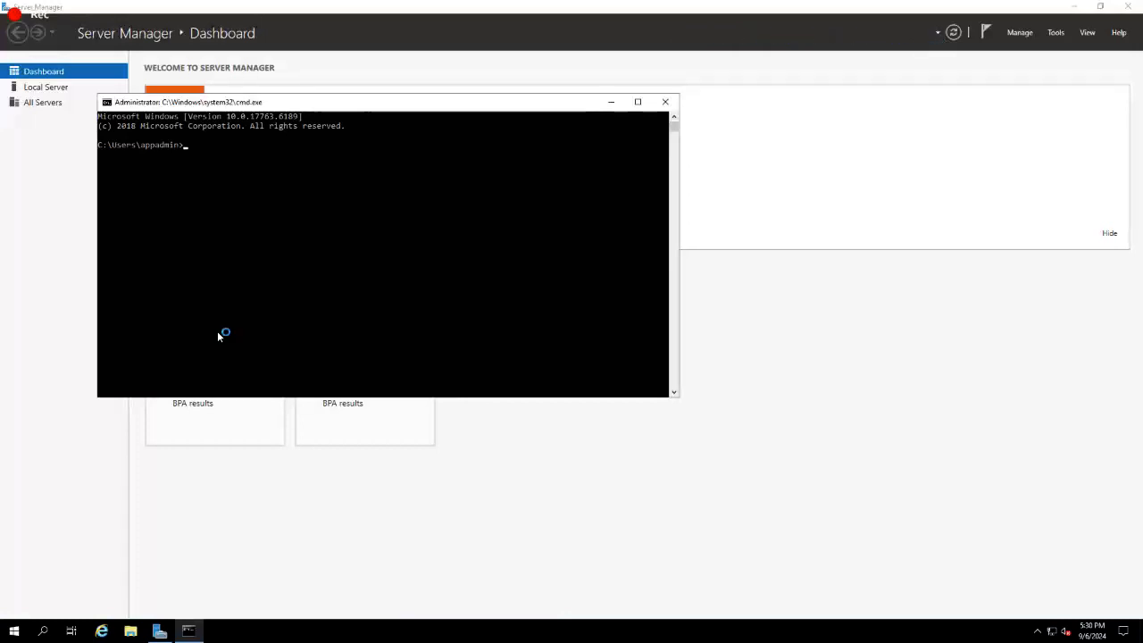
pyautogui.write('gpedit.msc')
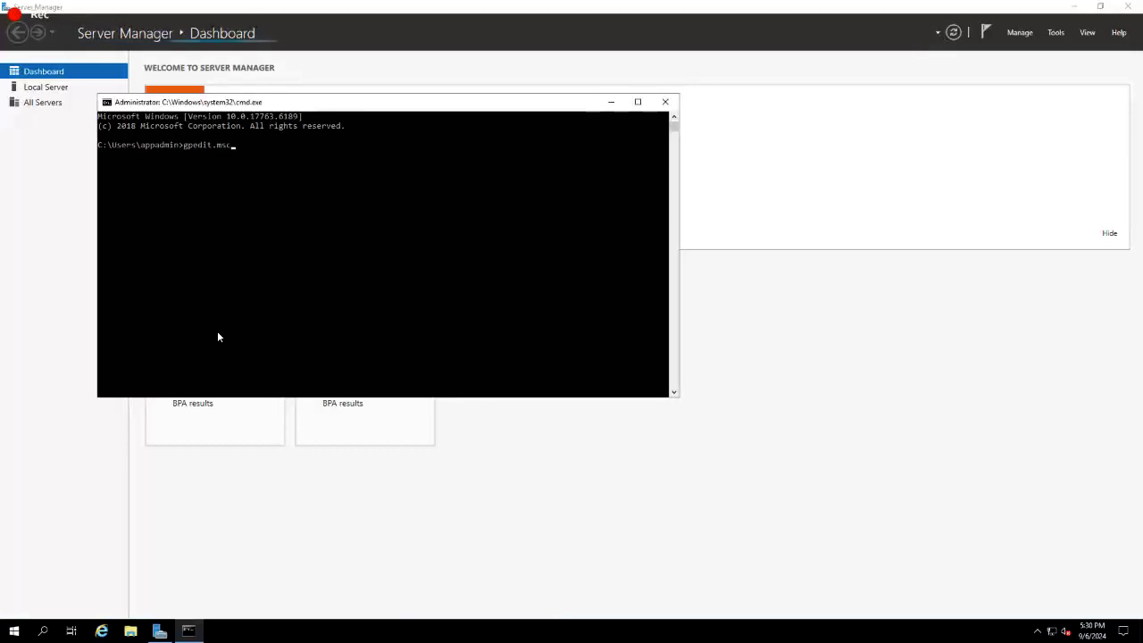
pyautogui.press('Return')
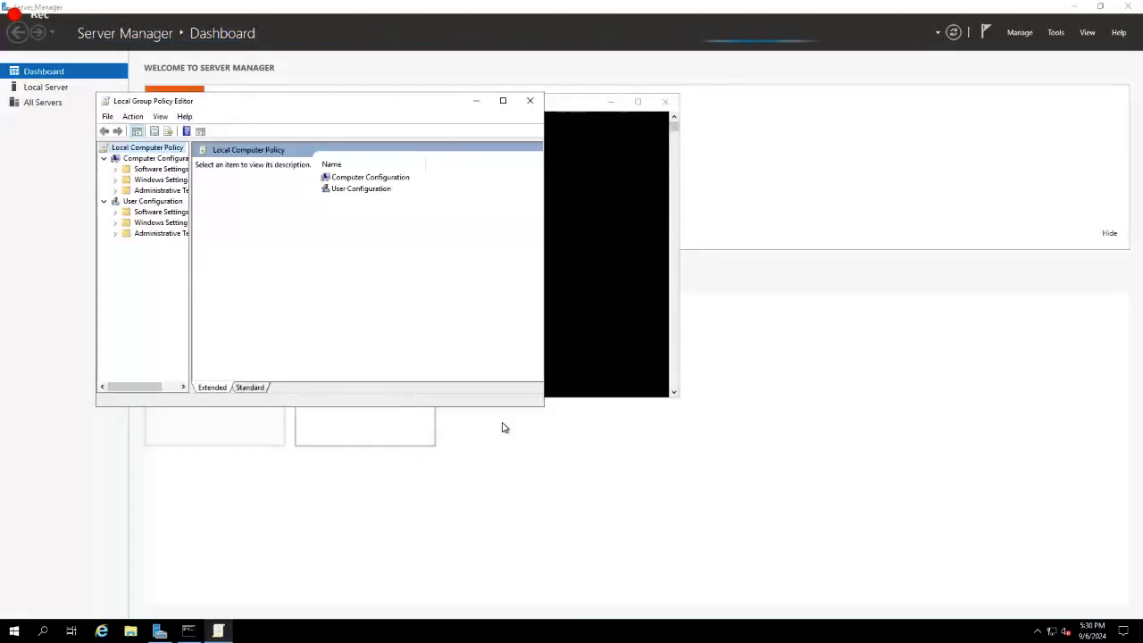
# Enlarge the policy editor and show SSL Configuration Settings under Computer Configuration, Administrative Templates, Network.
pyautogui.moveTo(541, 408); pyautogui.dragTo(713, 560)
pyautogui.moveTo(190, 304); pyautogui.dragTo(314, 301)
pyautogui.doubleClick(174, 190)
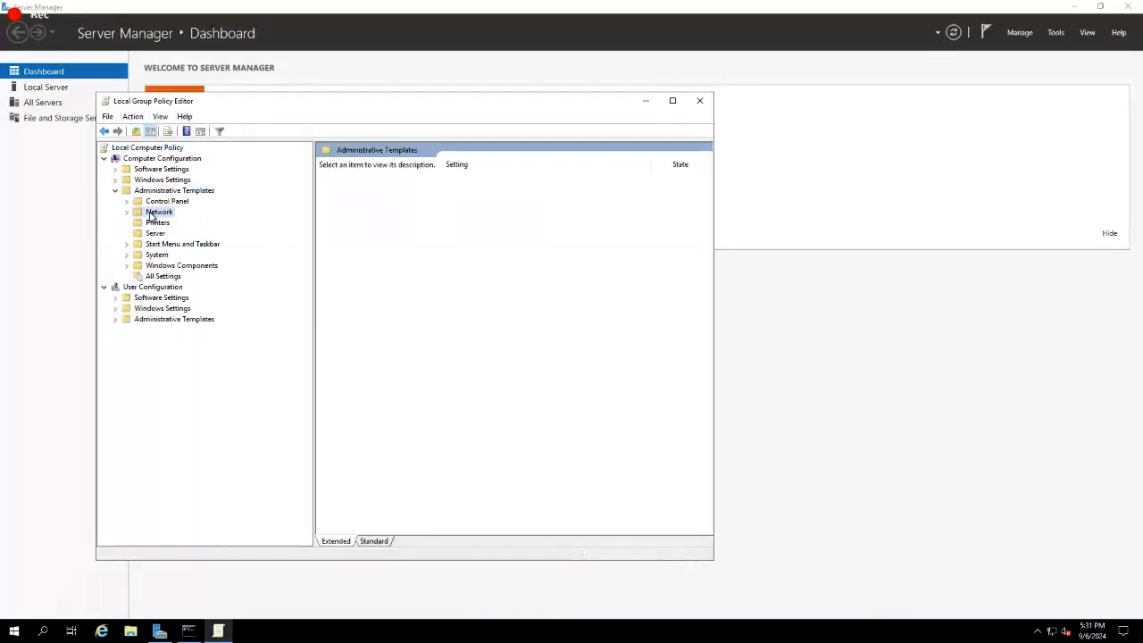
pyautogui.doubleClick(159, 212)
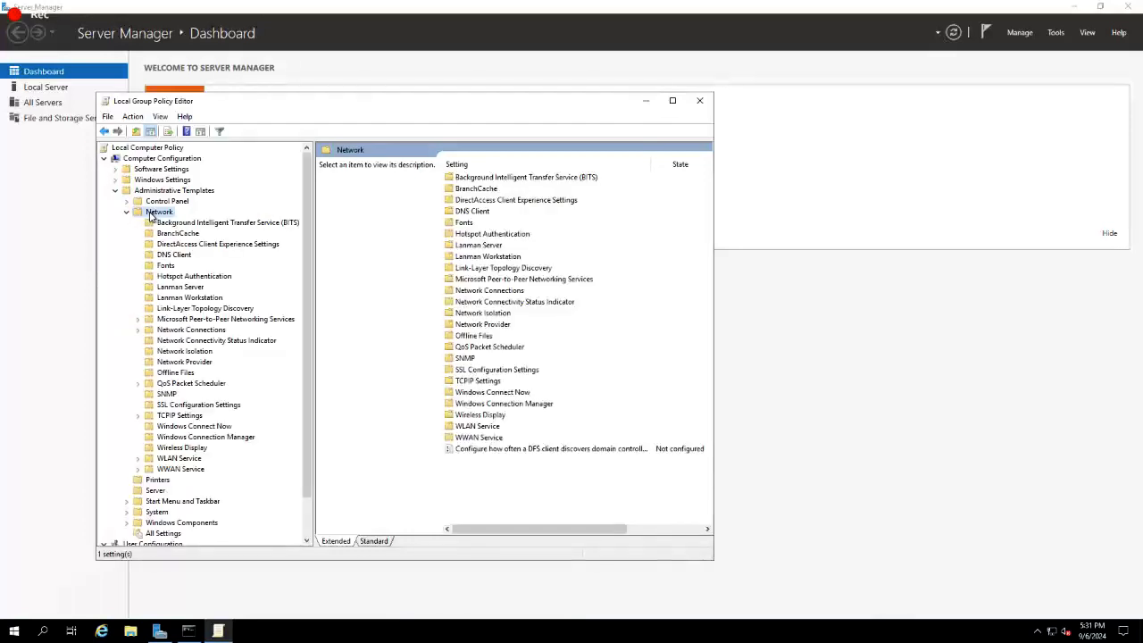
pyautogui.click(199, 406)
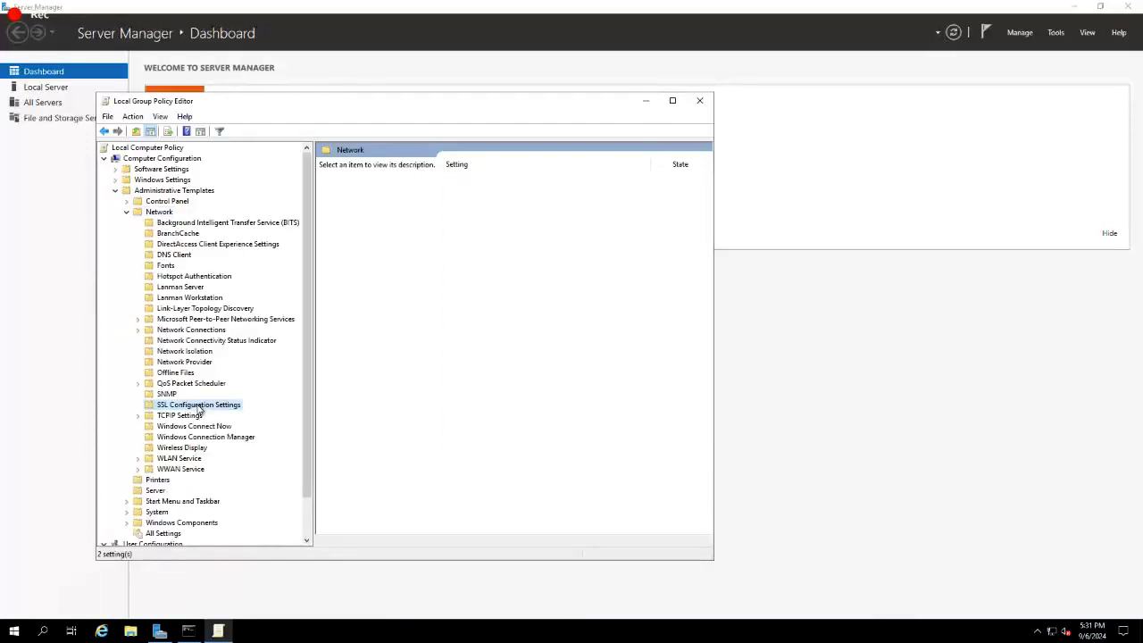
pyautogui.moveTo(715, 379); pyautogui.dragTo(980, 379)
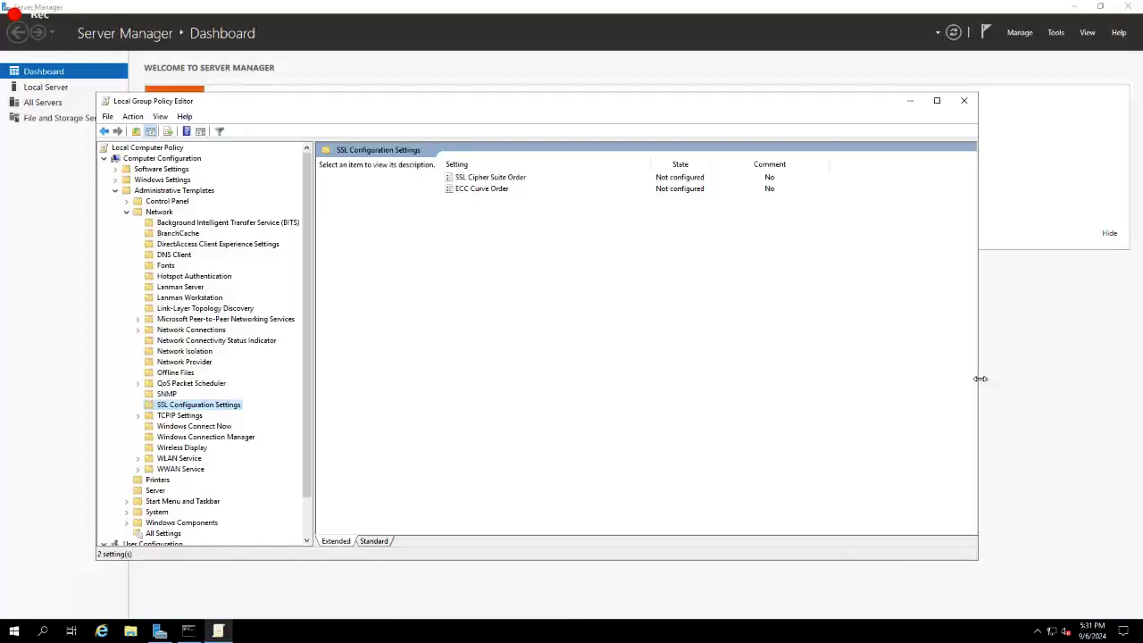
# Enable the SSL Cipher Suite Order policy with its prefilled cipher suites and close the Local Group Policy Editor.
pyautogui.click(485, 178)
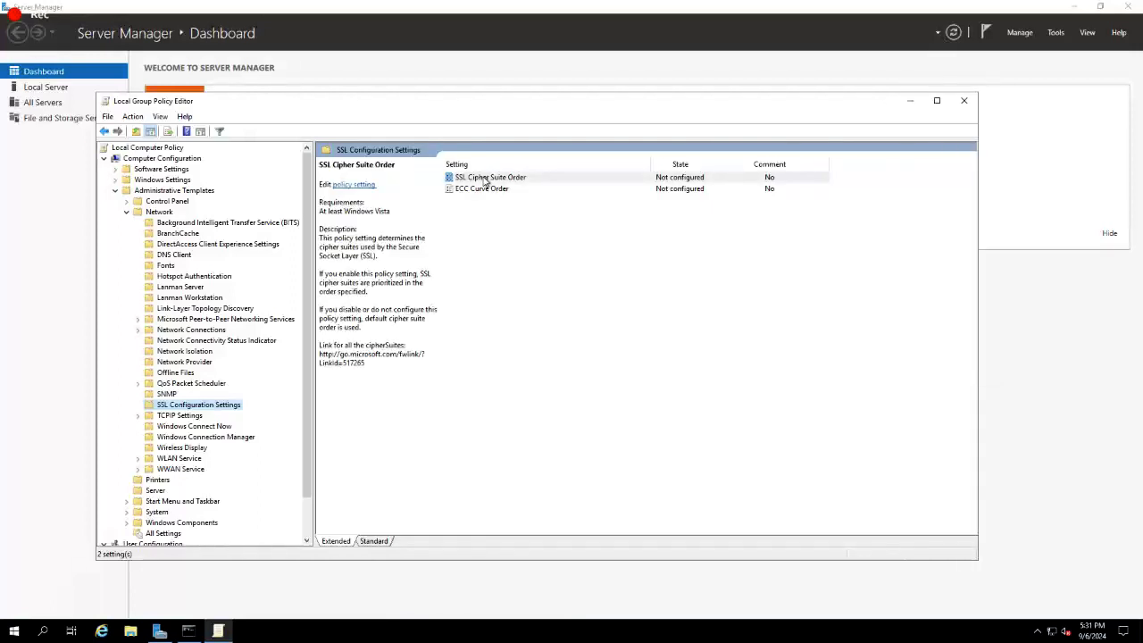
pyautogui.doubleClick(485, 178)
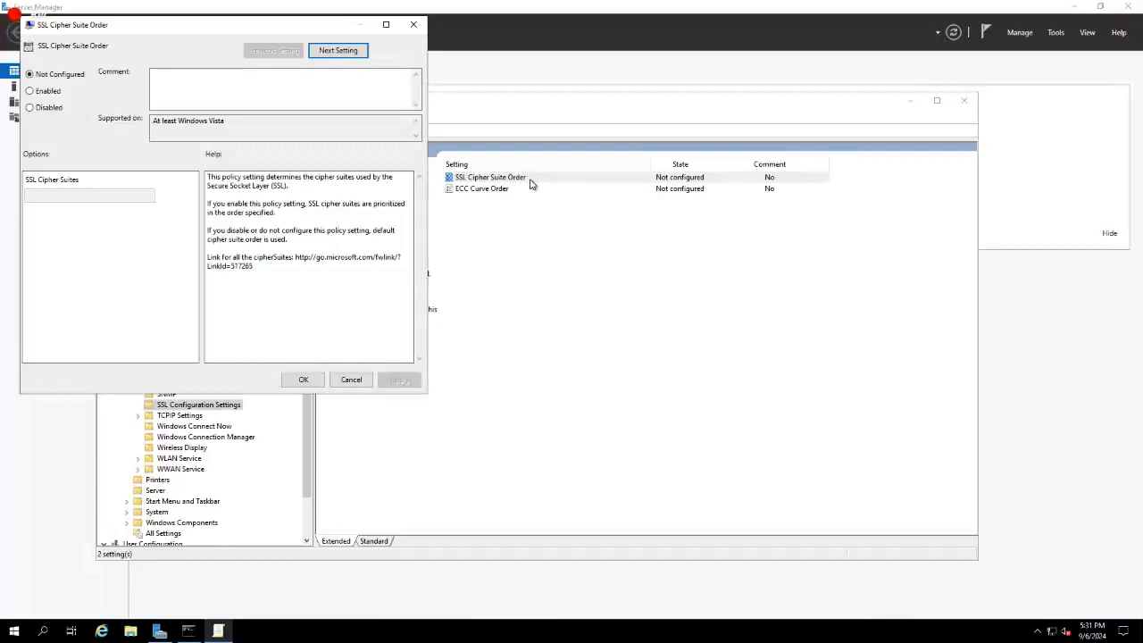
pyautogui.click(42, 92)
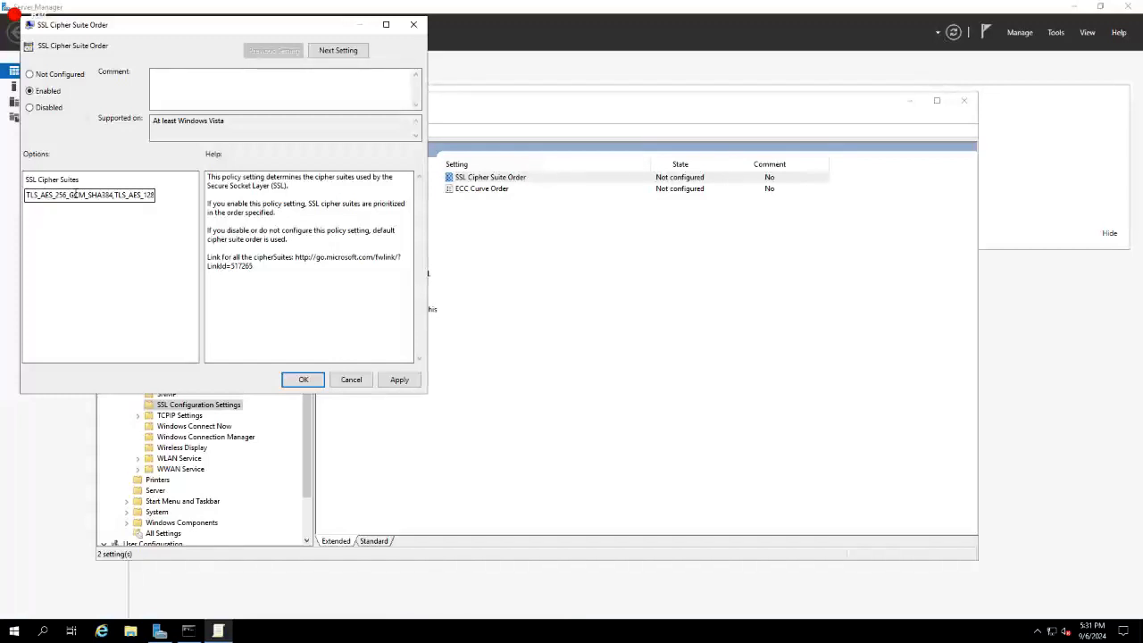
pyautogui.click(302, 380)
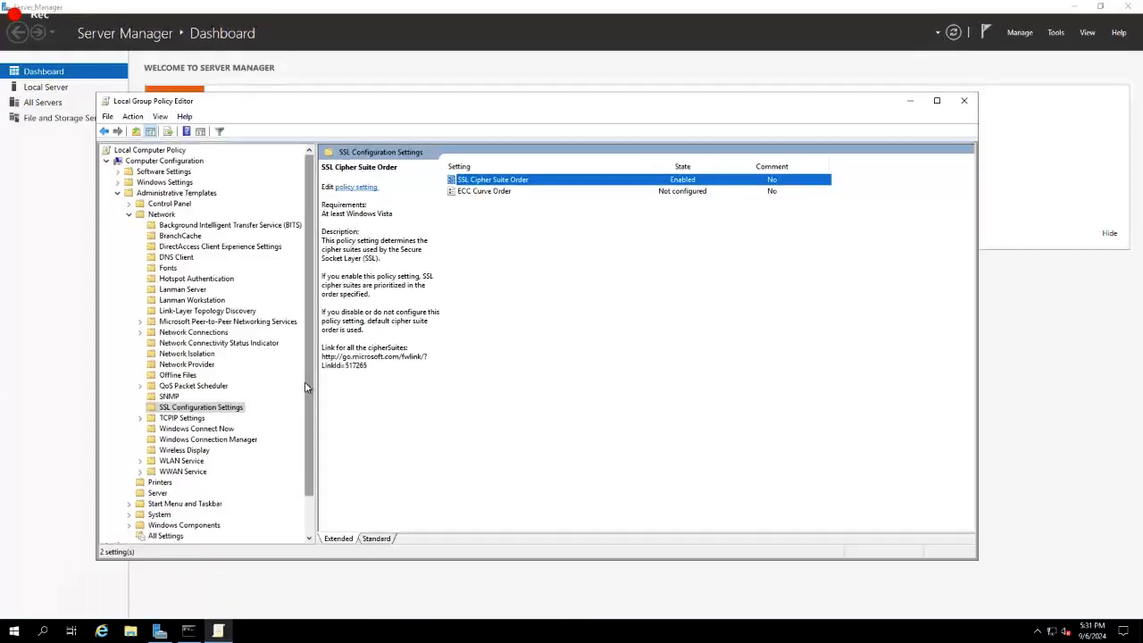
pyautogui.click(965, 100)
pyautogui.click(107, 562)
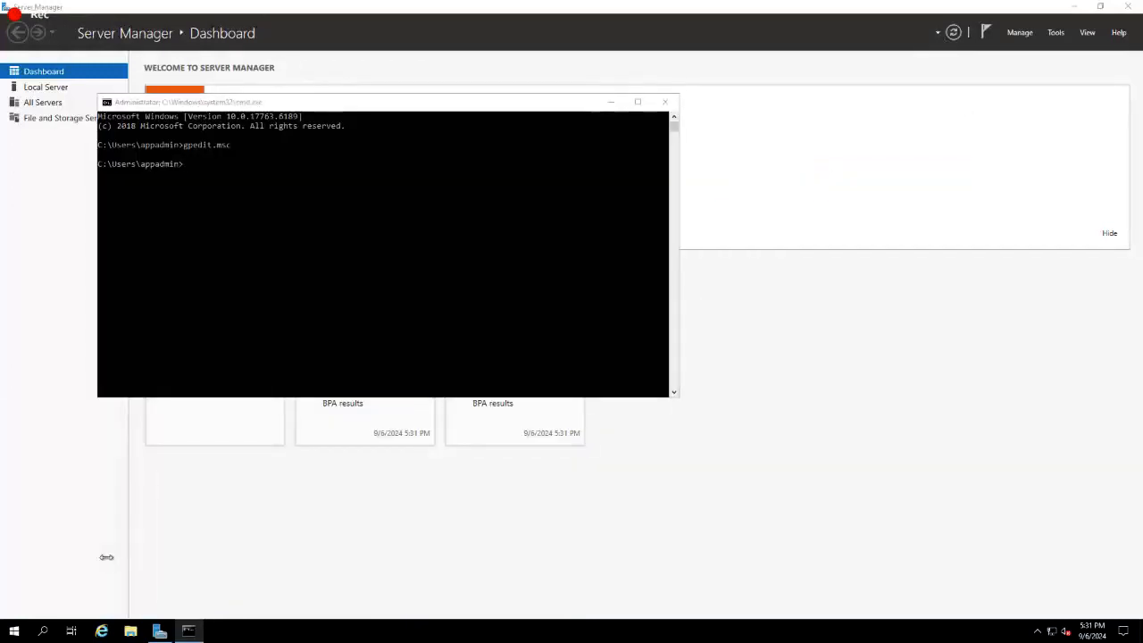
# Restart the remote server, giving Other (Unplanned) as the reason.
pyautogui.press('super')
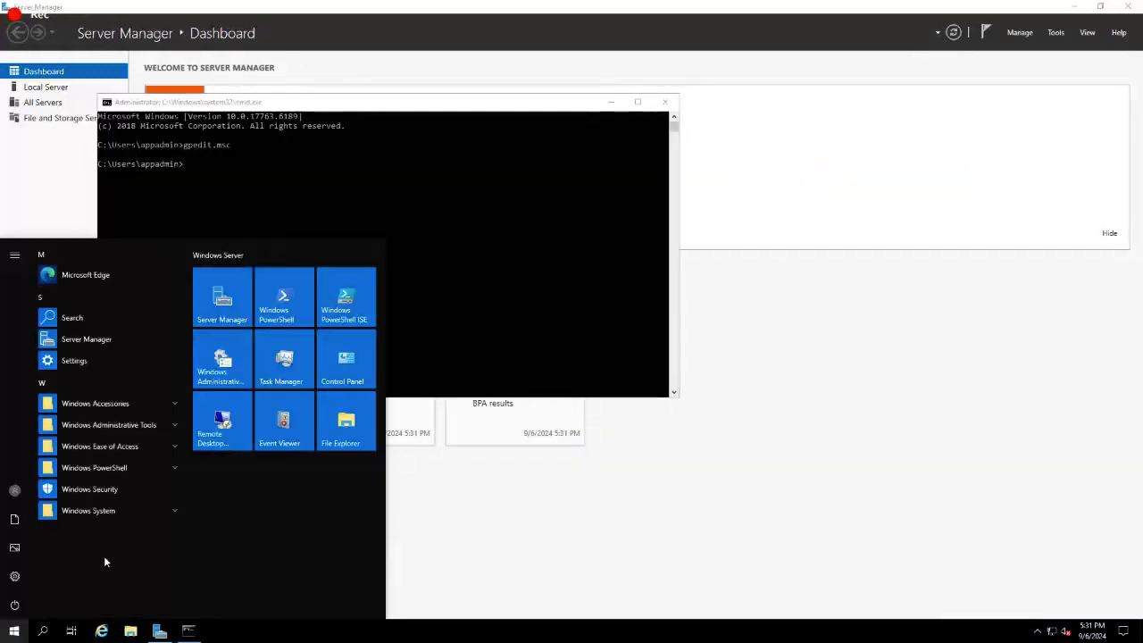
pyautogui.click(14, 607)
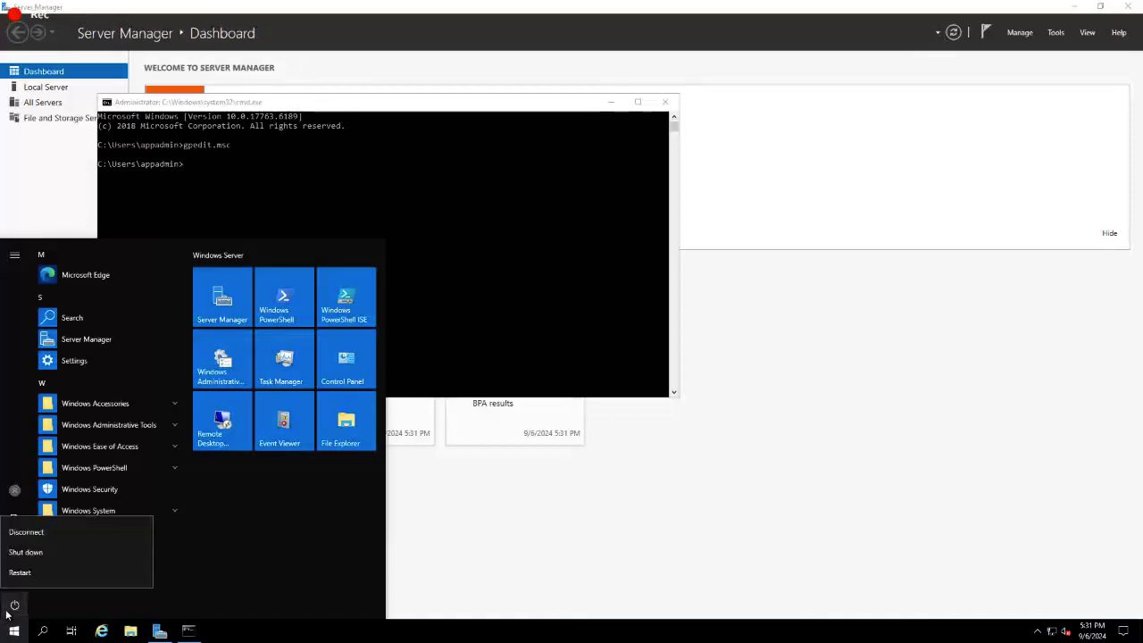
pyautogui.click(19, 573)
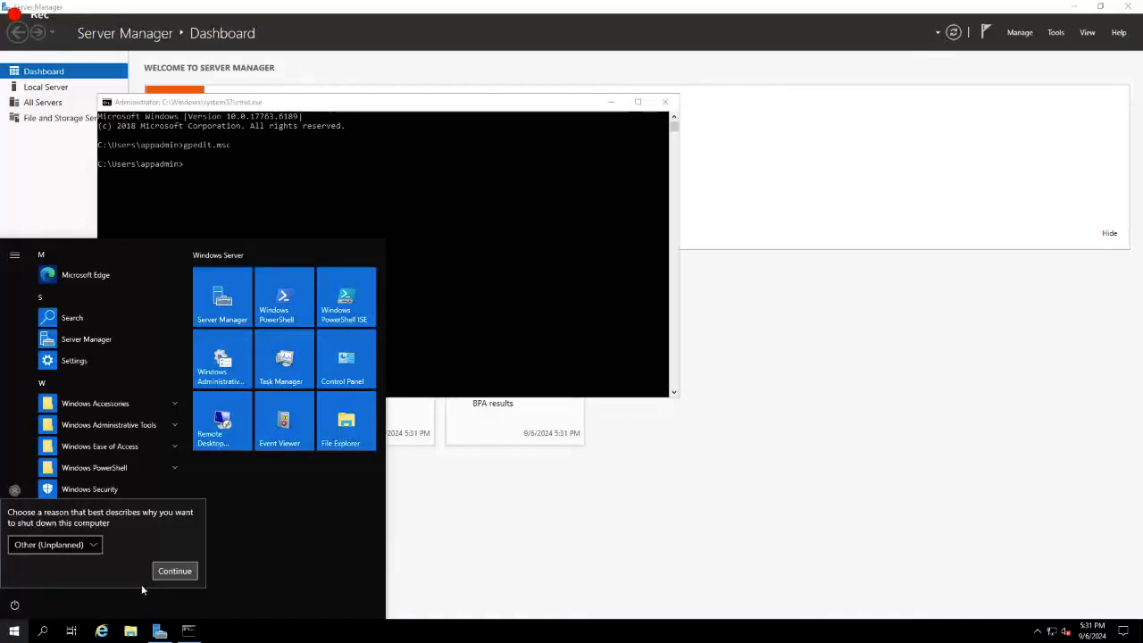
pyautogui.click(181, 571)
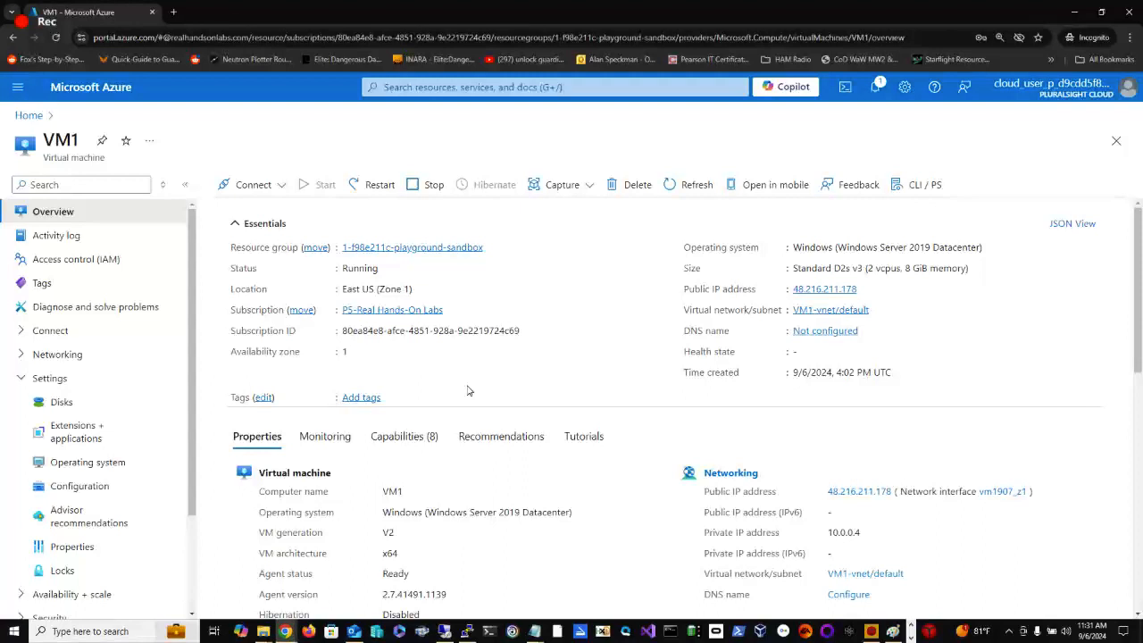
# Switch to the Book1 workbook in Microsoft Excel on the local computer.
pyautogui.hotkey('alt', 'Tab')
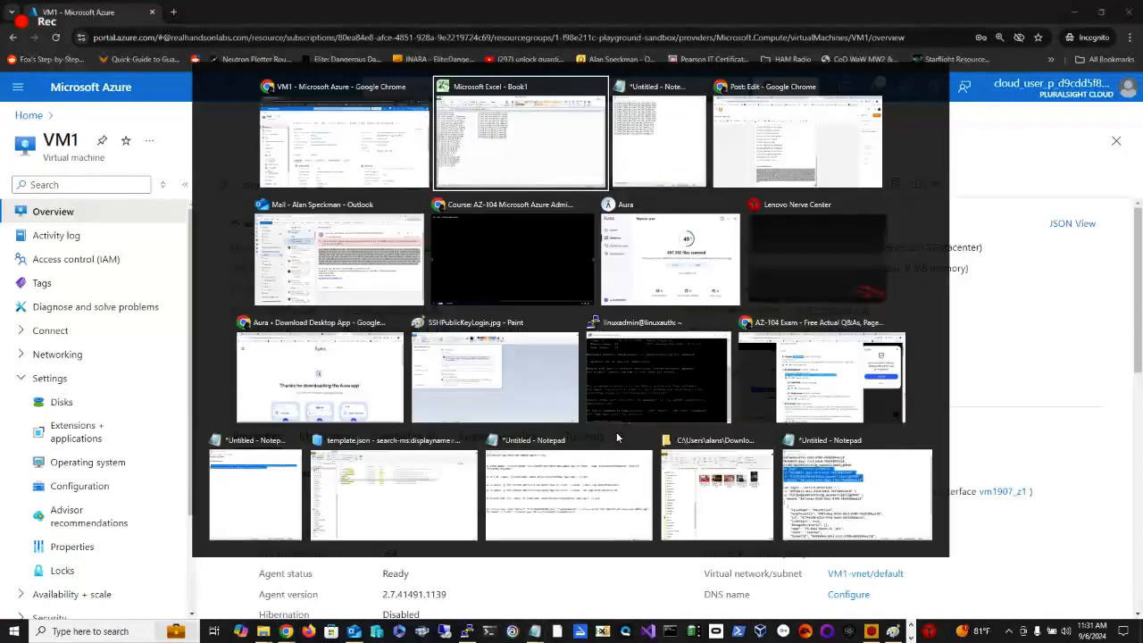
pyautogui.hotkey('alt', 'Tab')
pyautogui.hotkey('alt', 'Tab')
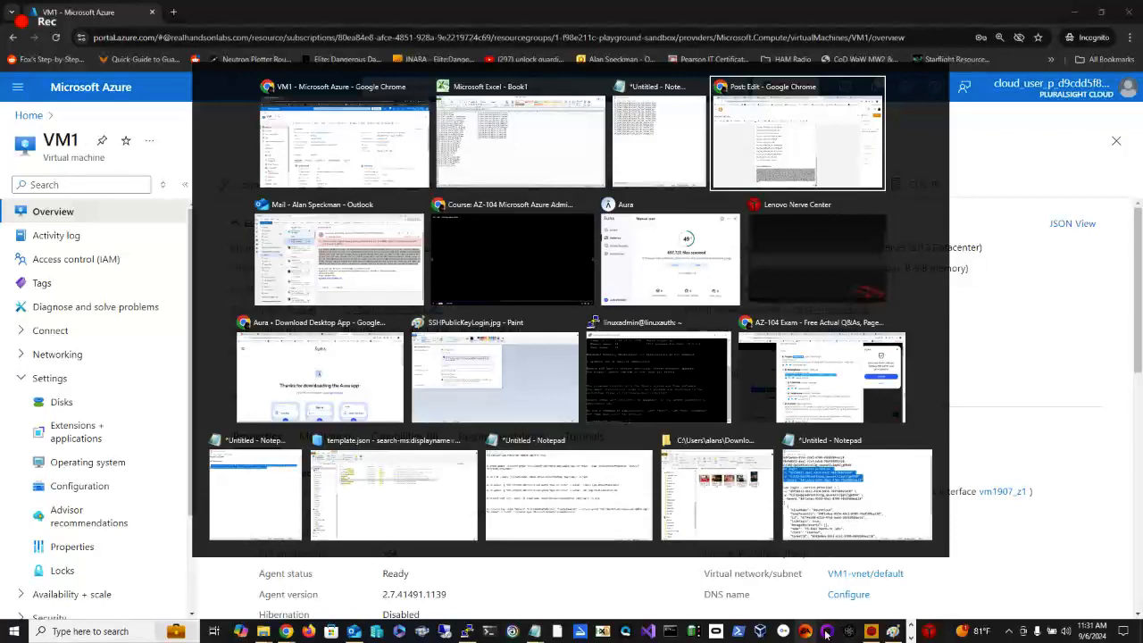
pyautogui.press('Escape')
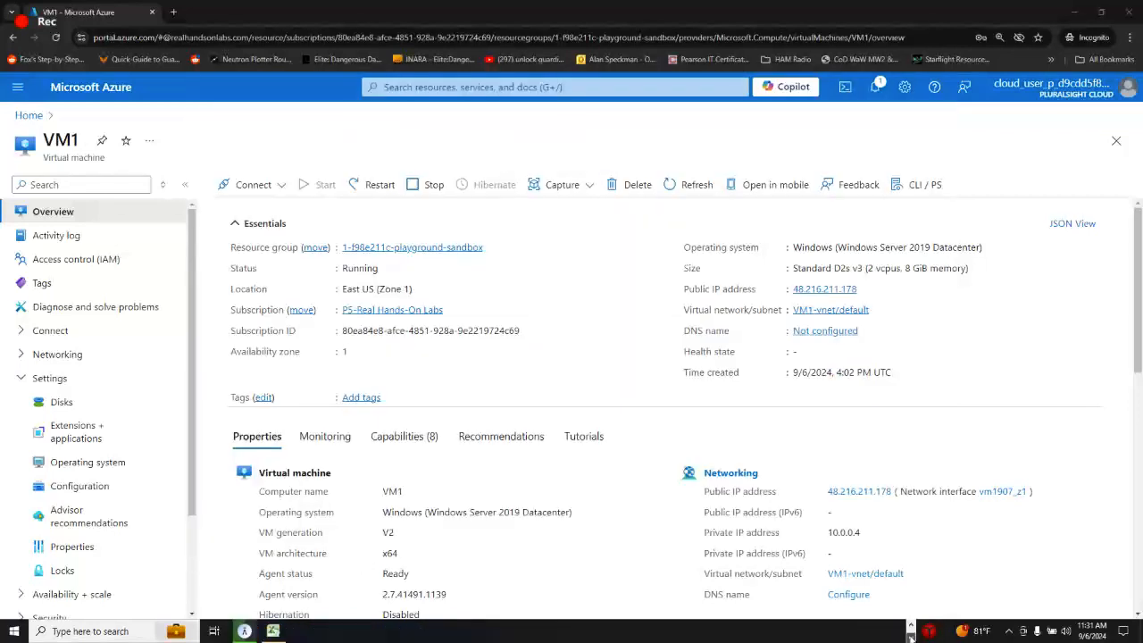
pyautogui.click(272, 631)
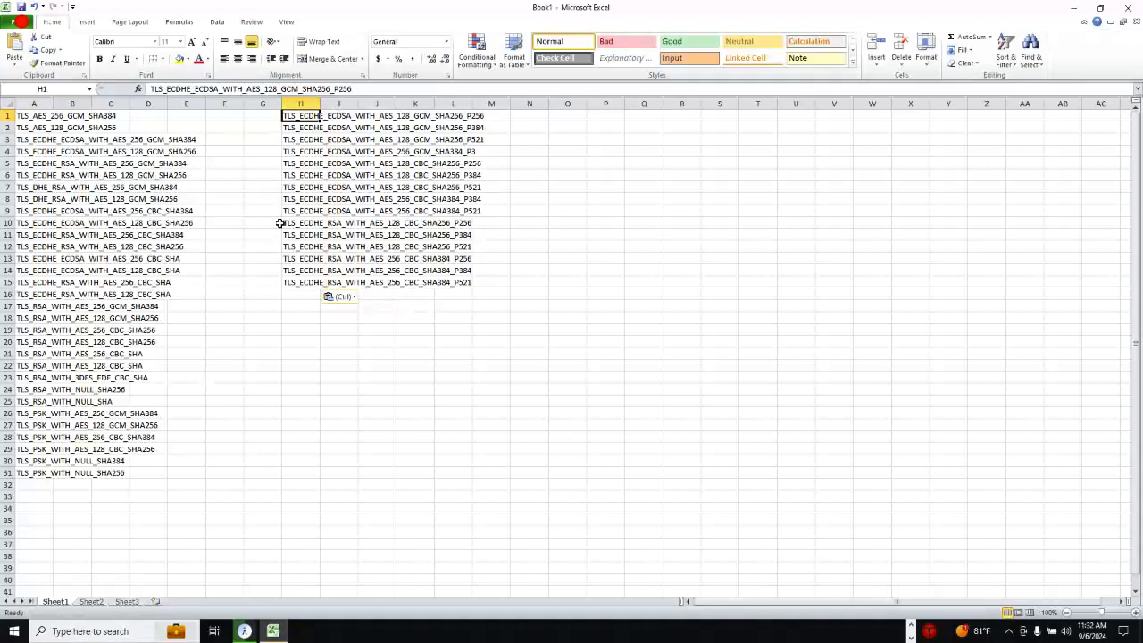
# Examine the TLS cipher suites listed in column A of Sheet1, comparing the NULL, PSK, DHE and ECDHE entries.
pyautogui.click(32, 115)
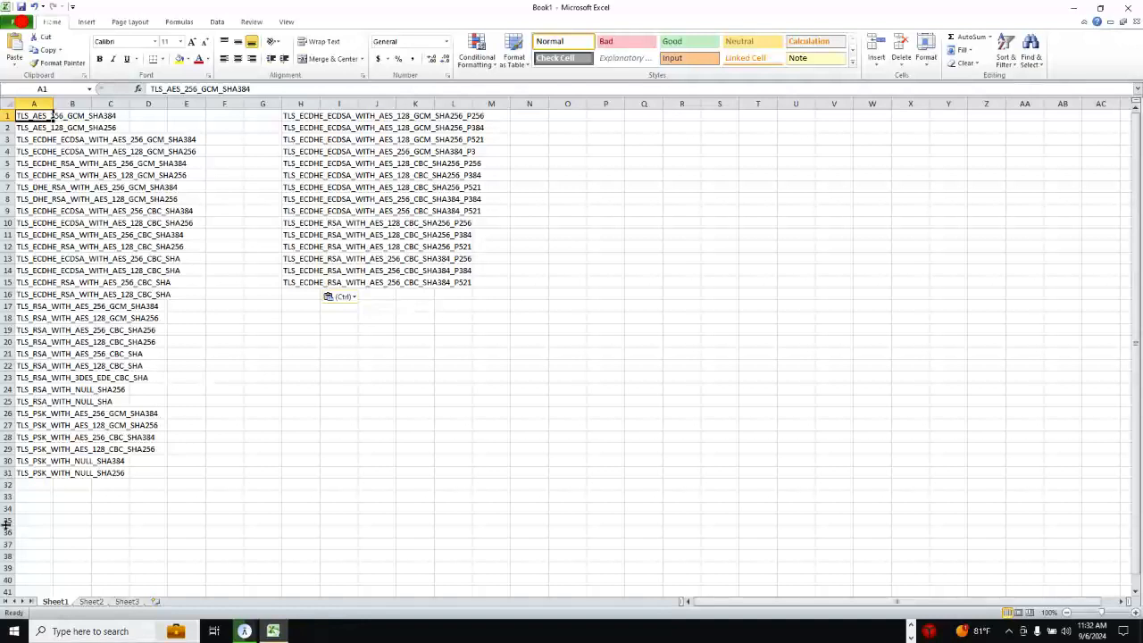
pyautogui.click(41, 473)
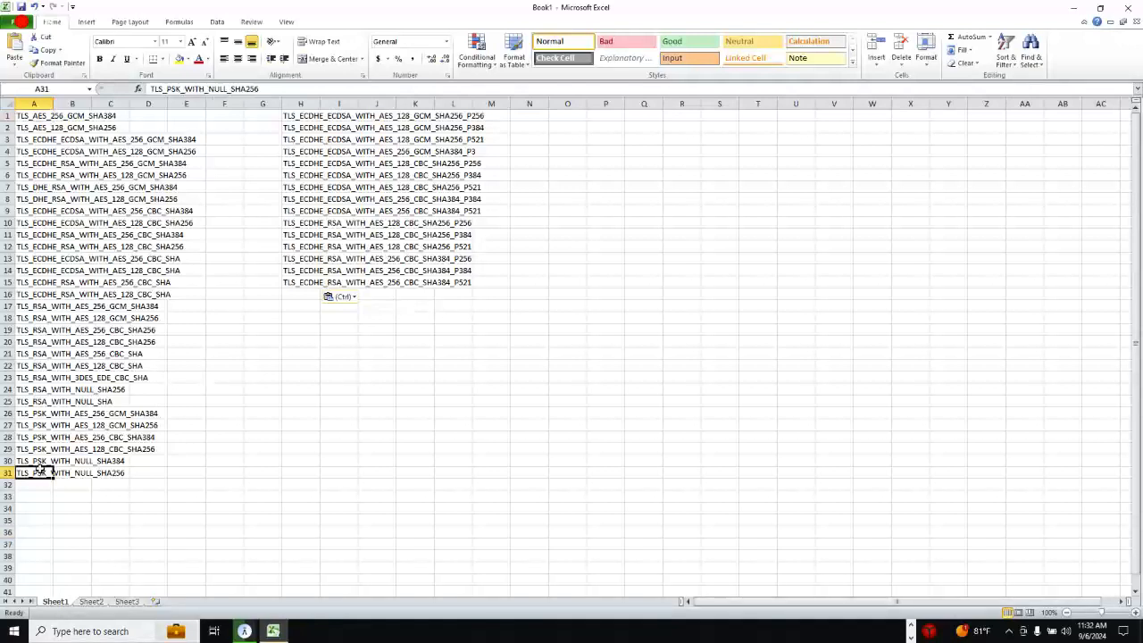
pyautogui.click(27, 127)
pyautogui.hotkey('shift', 'space')
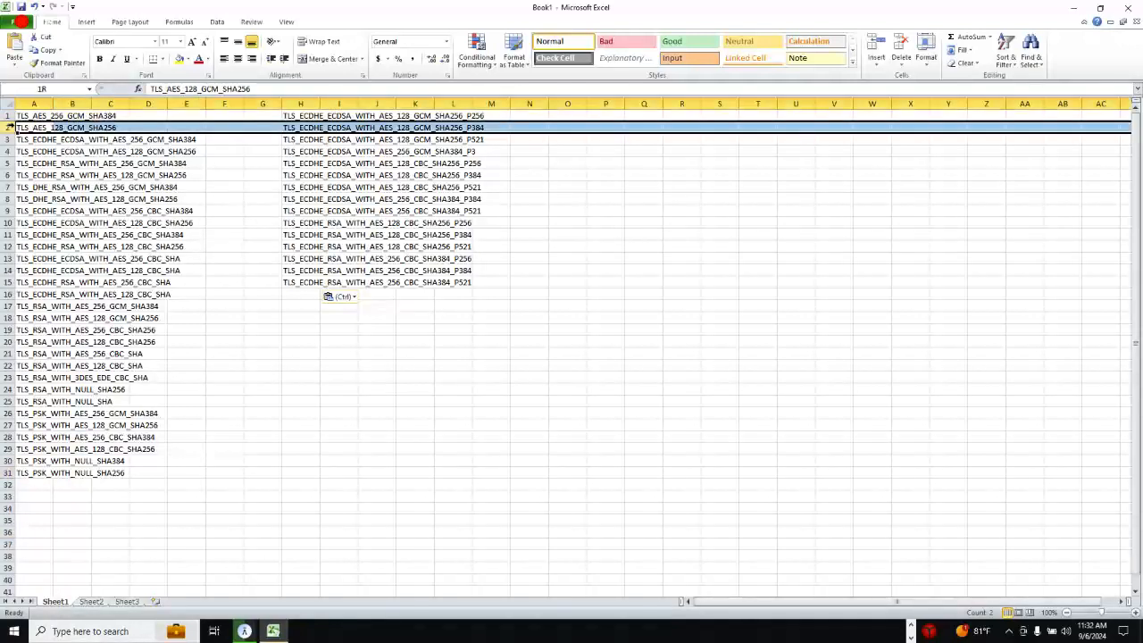
pyautogui.click(45, 163)
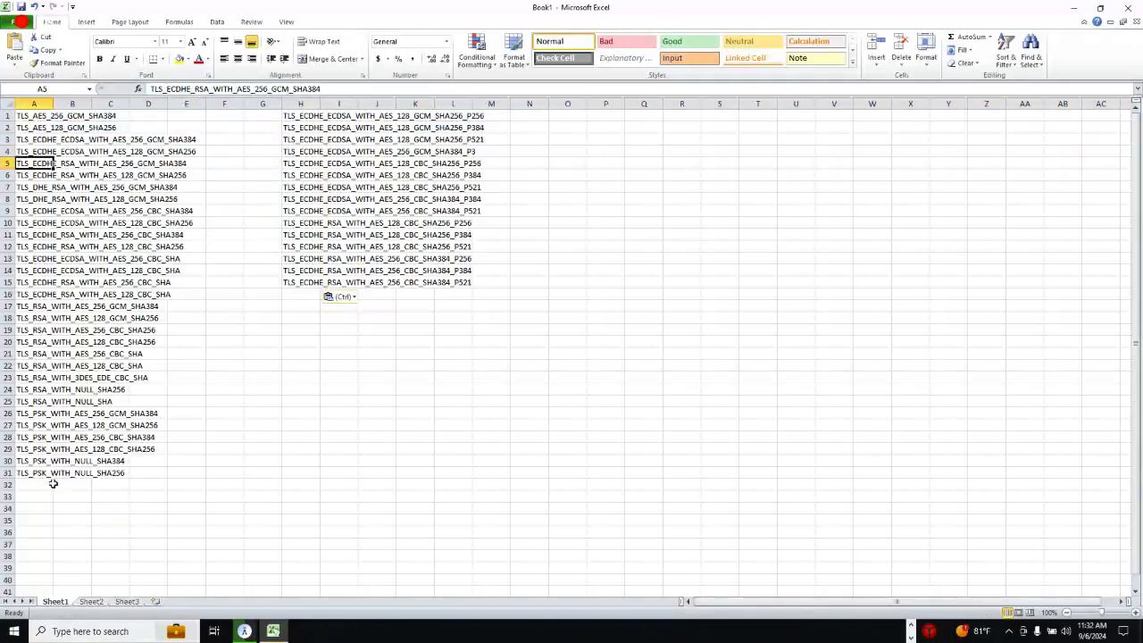
pyautogui.click(71, 403)
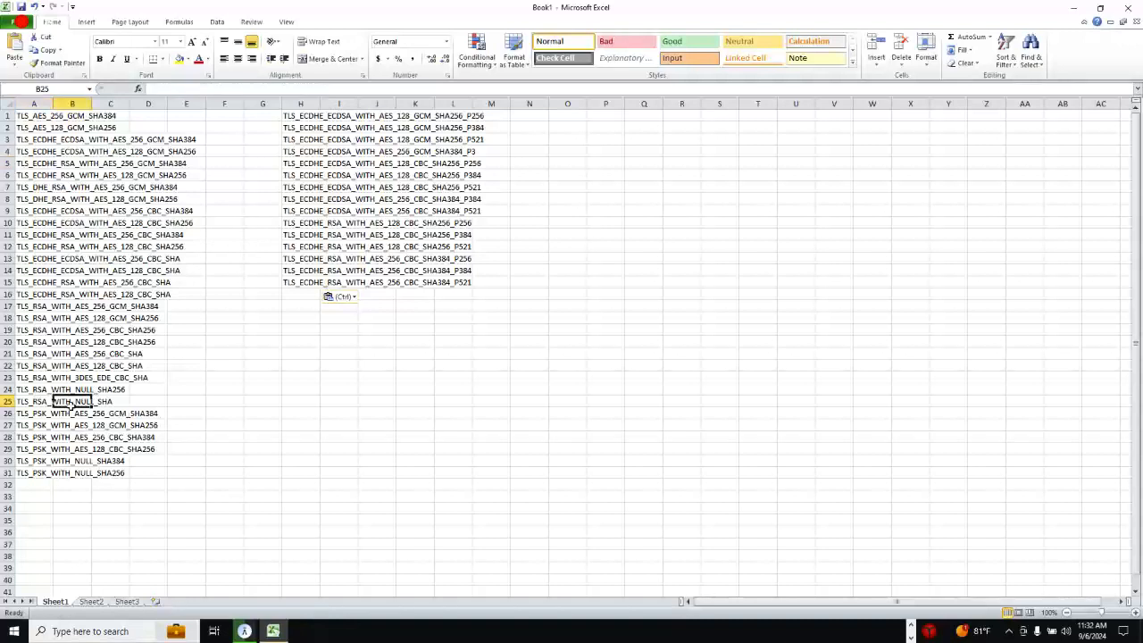
pyautogui.click(33, 403)
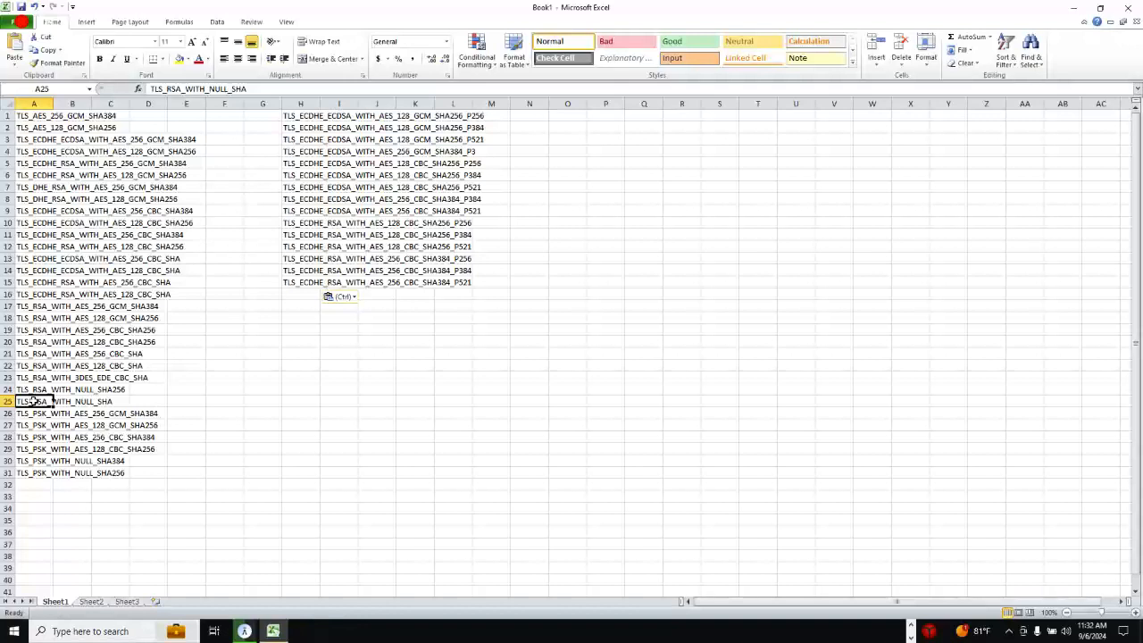
pyautogui.click(90, 459)
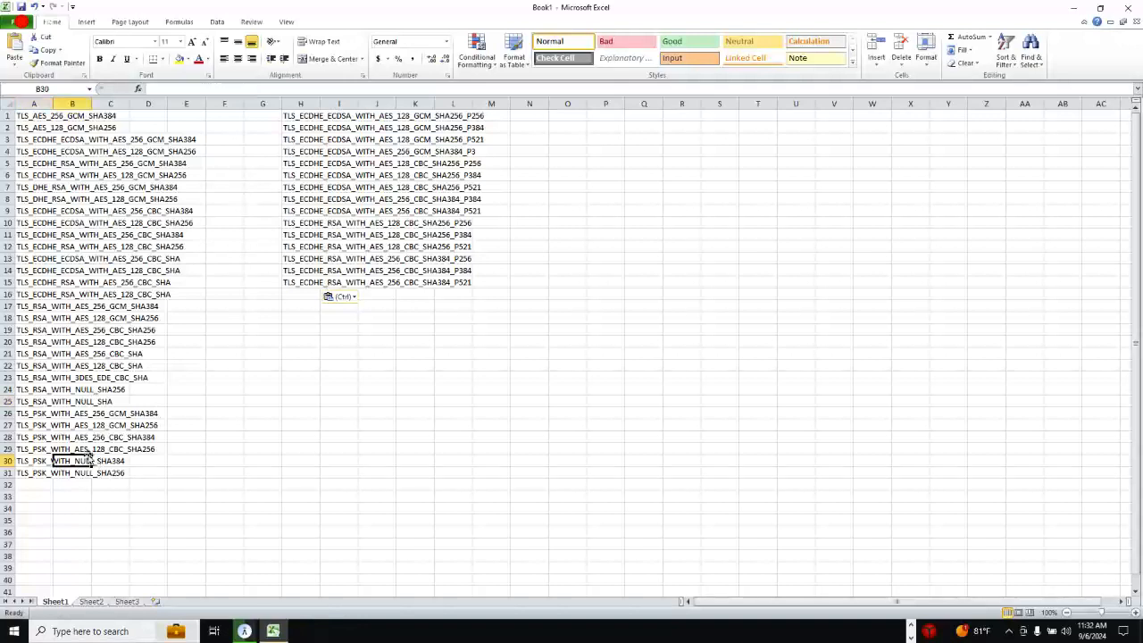
pyautogui.click(109, 449)
pyautogui.click(108, 426)
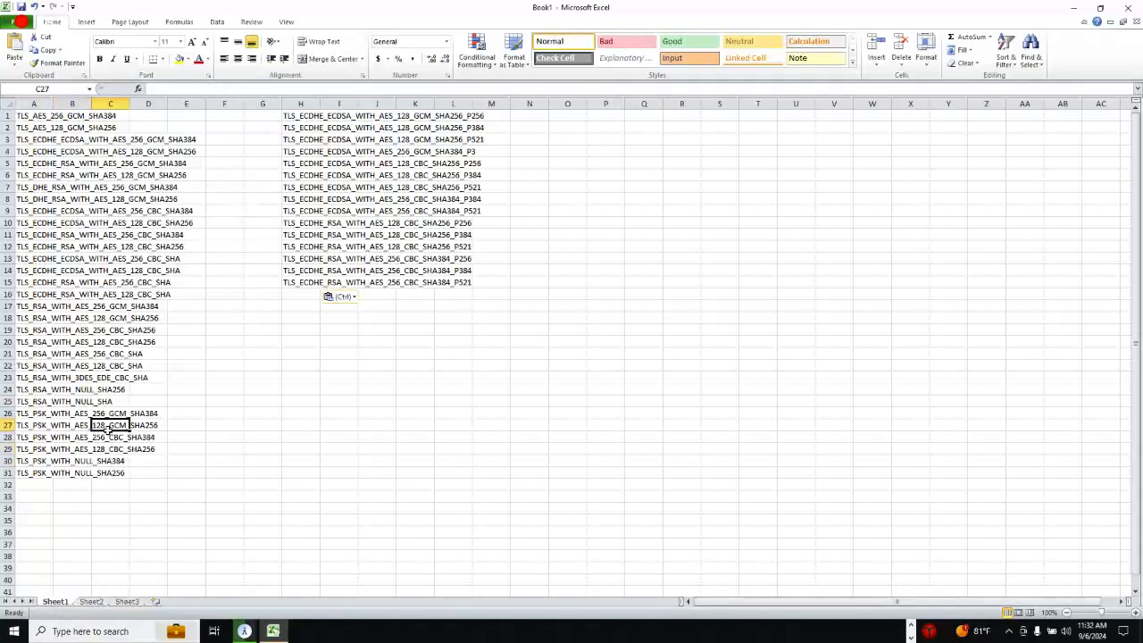
pyautogui.click(125, 198)
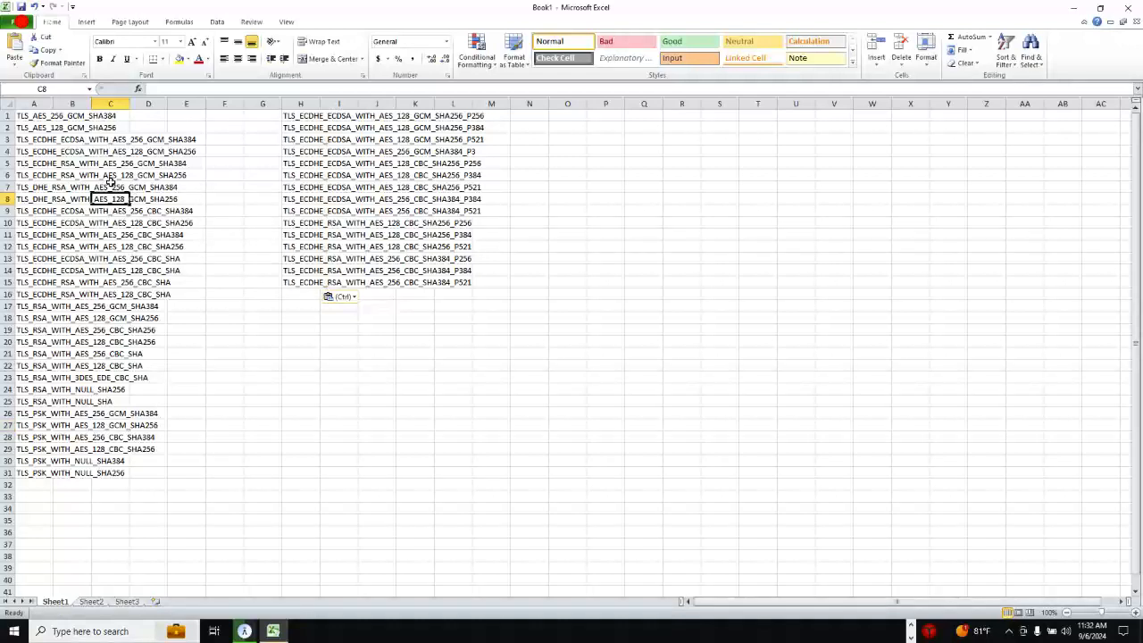
pyautogui.click(116, 177)
pyautogui.click(126, 163)
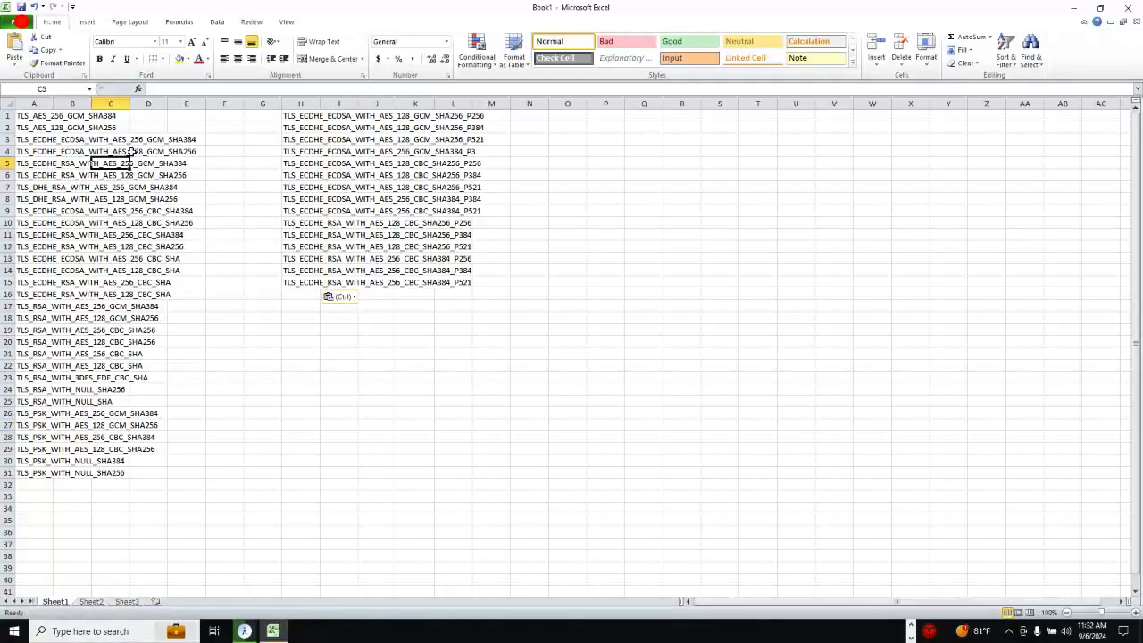
pyautogui.click(132, 153)
pyautogui.click(146, 268)
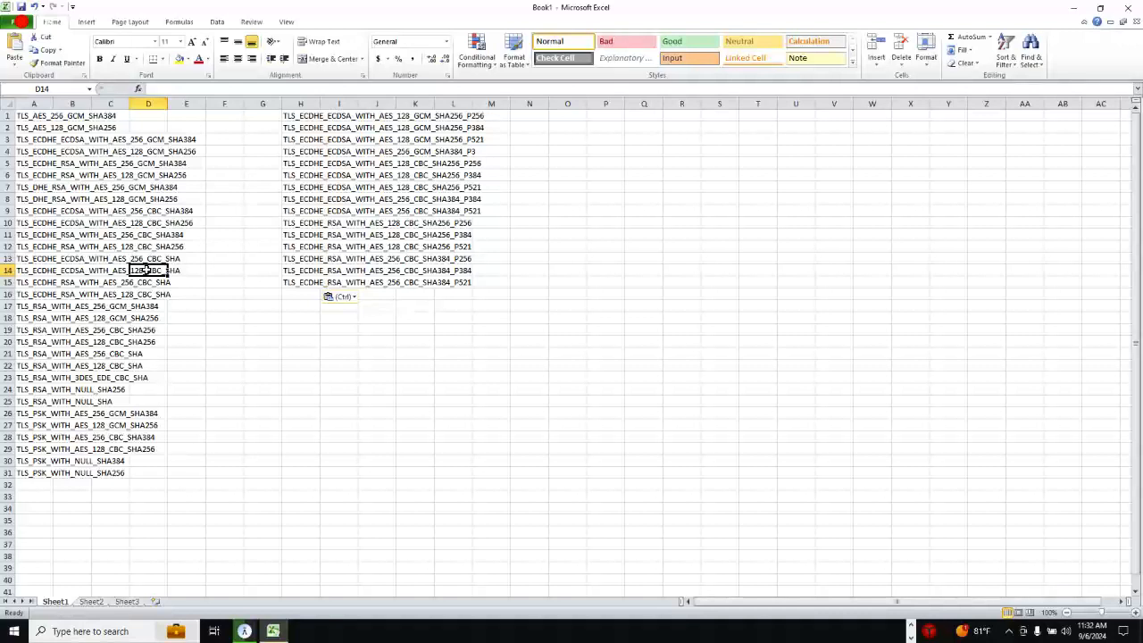
# Compare the ECDHE cipher suites in column H, including their P256, P384 and P521 suffixes, with the full list in column A.
pyautogui.click(438, 281)
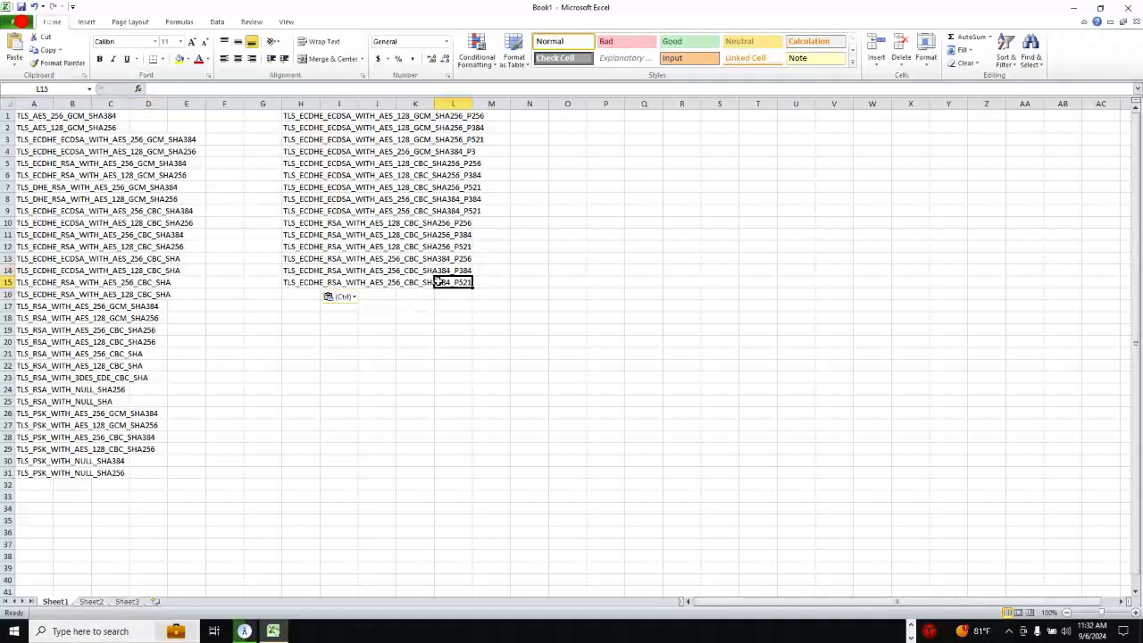
pyautogui.click(302, 281)
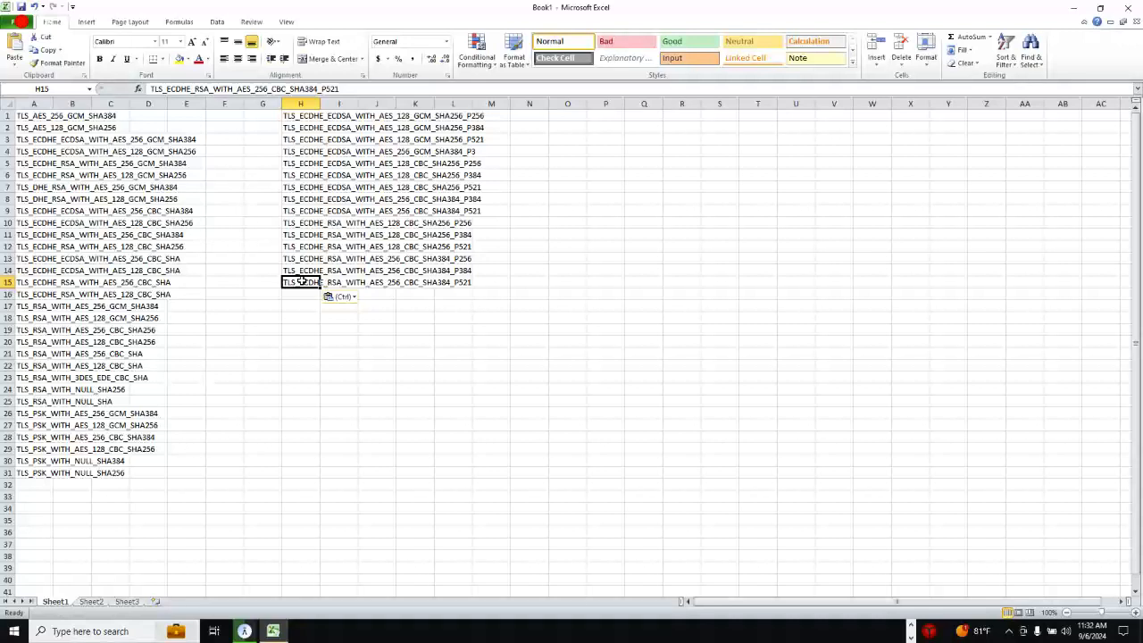
pyautogui.click(40, 343)
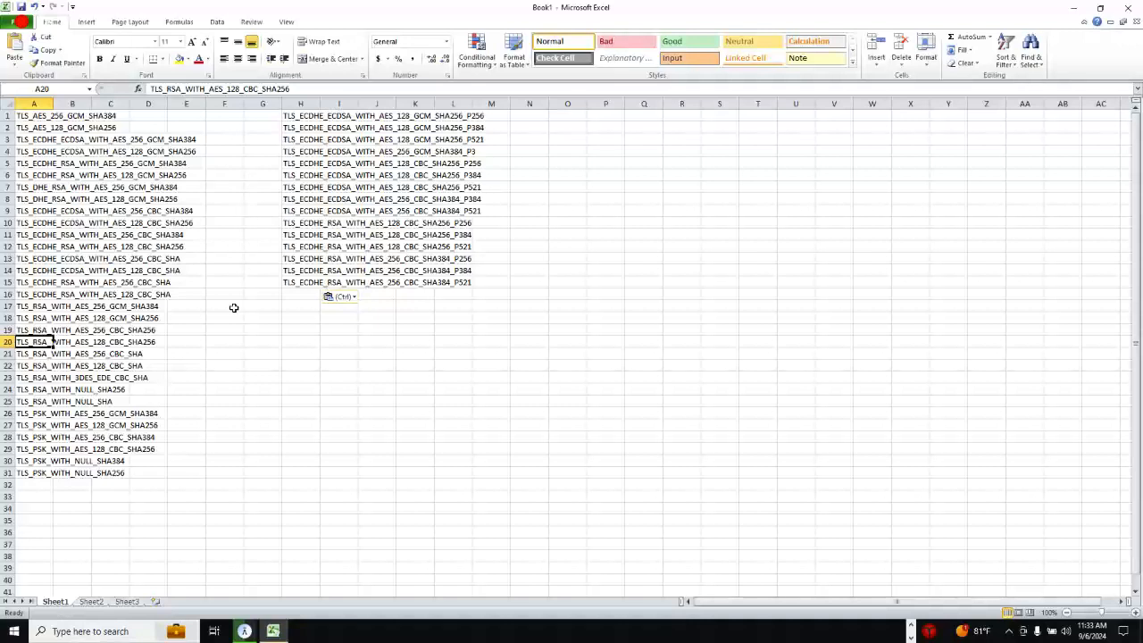
pyautogui.click(297, 281)
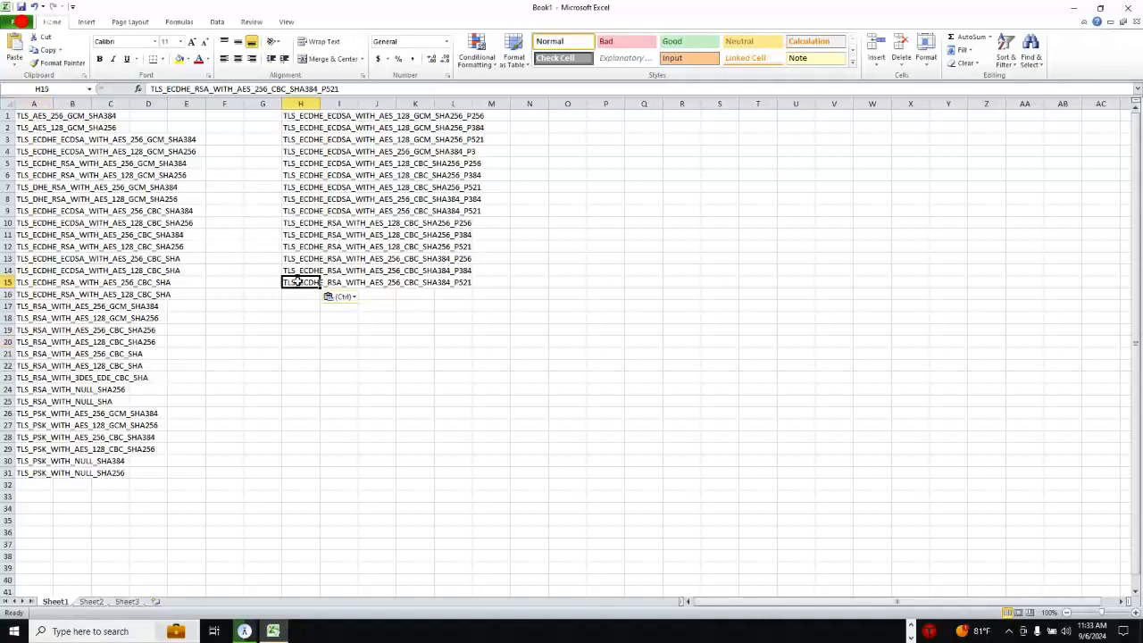
pyautogui.click(297, 116)
pyautogui.click(305, 272)
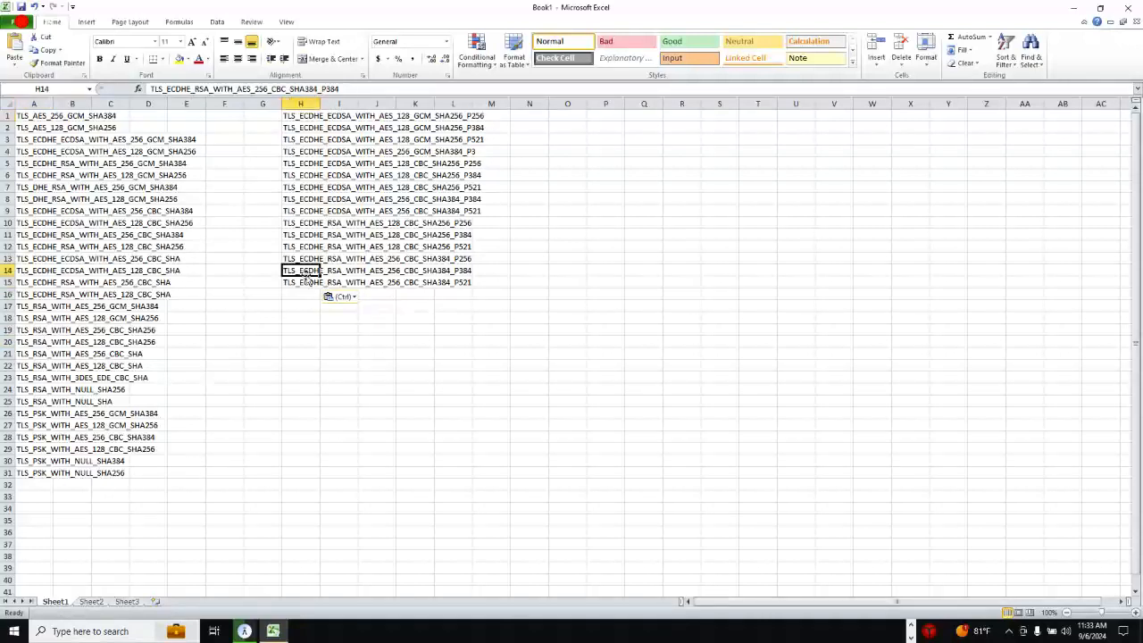
pyautogui.click(306, 291)
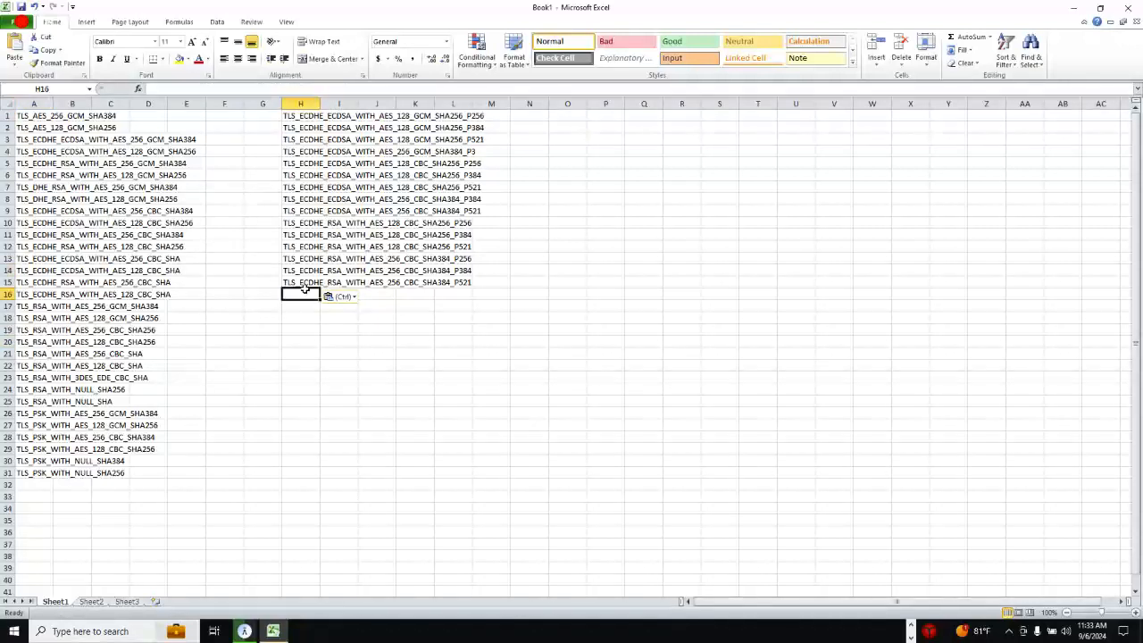
pyautogui.click(449, 282)
pyautogui.click(448, 246)
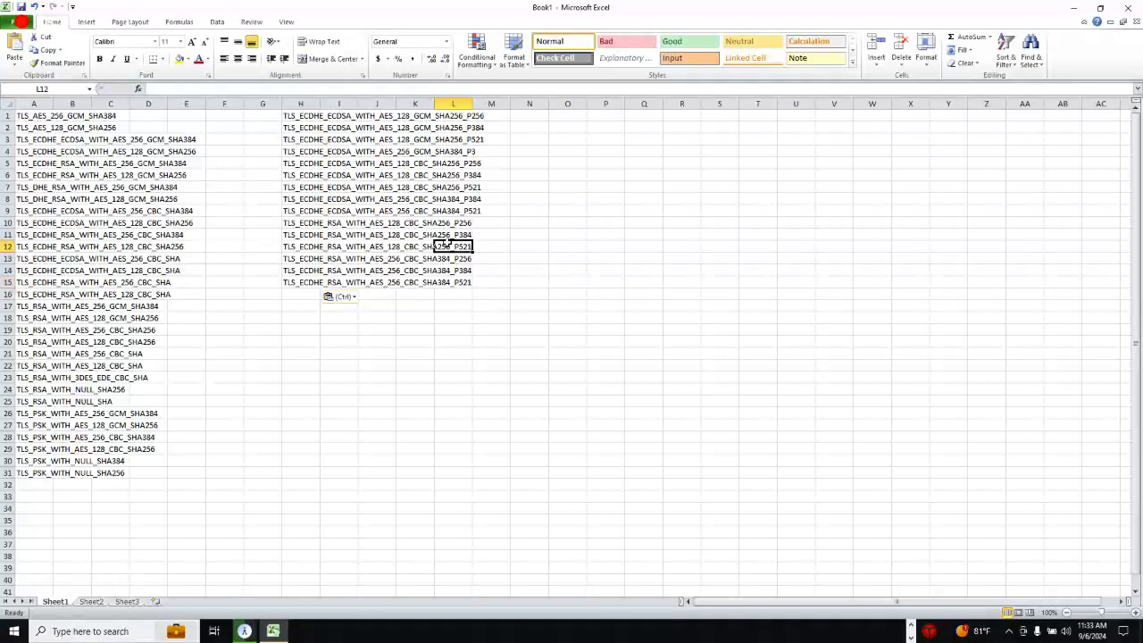
pyautogui.click(441, 139)
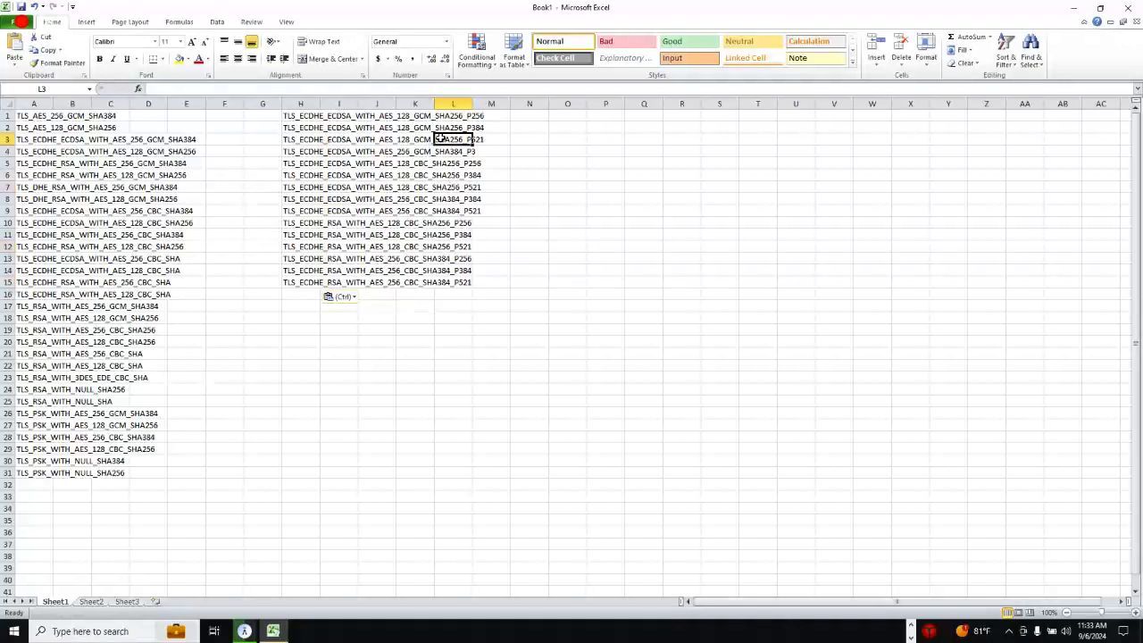
pyautogui.click(438, 128)
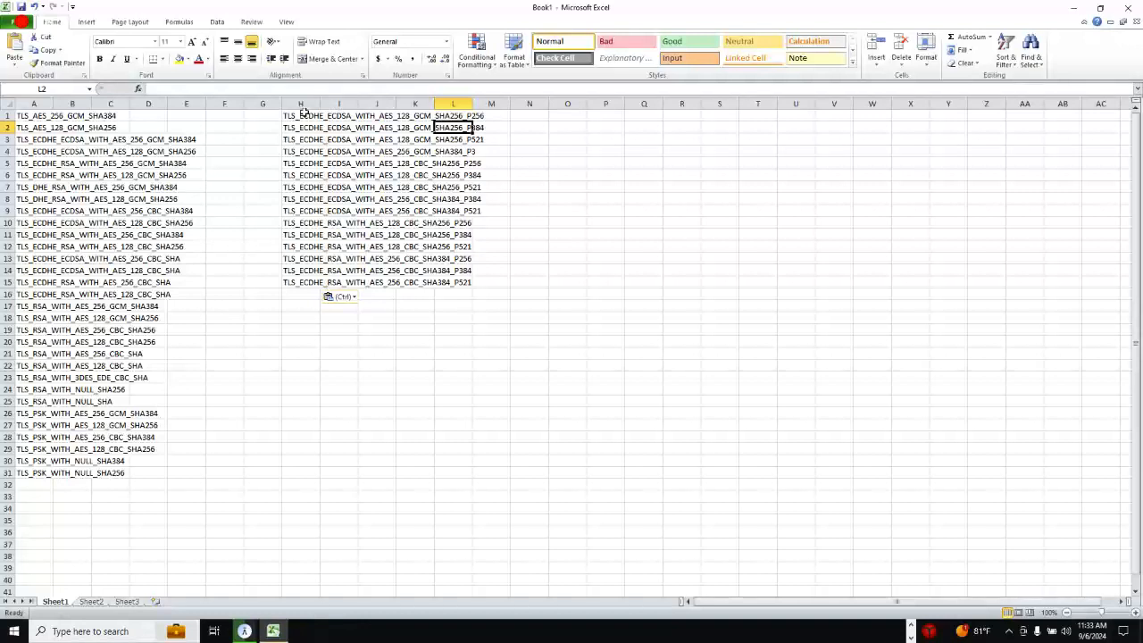
pyautogui.click(299, 117)
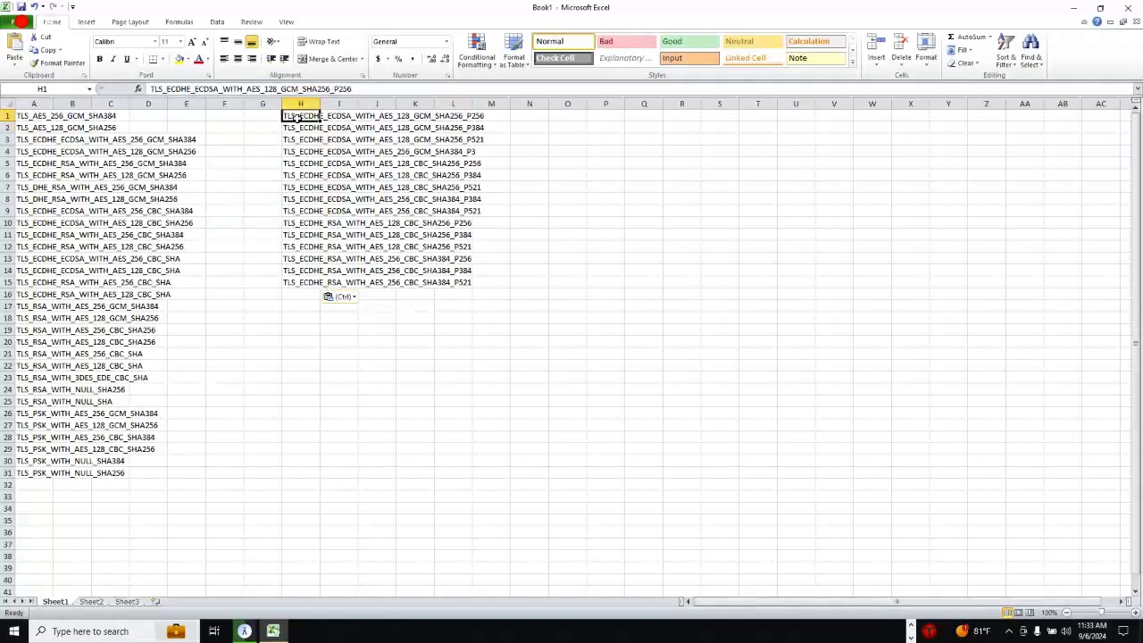
pyautogui.click(303, 283)
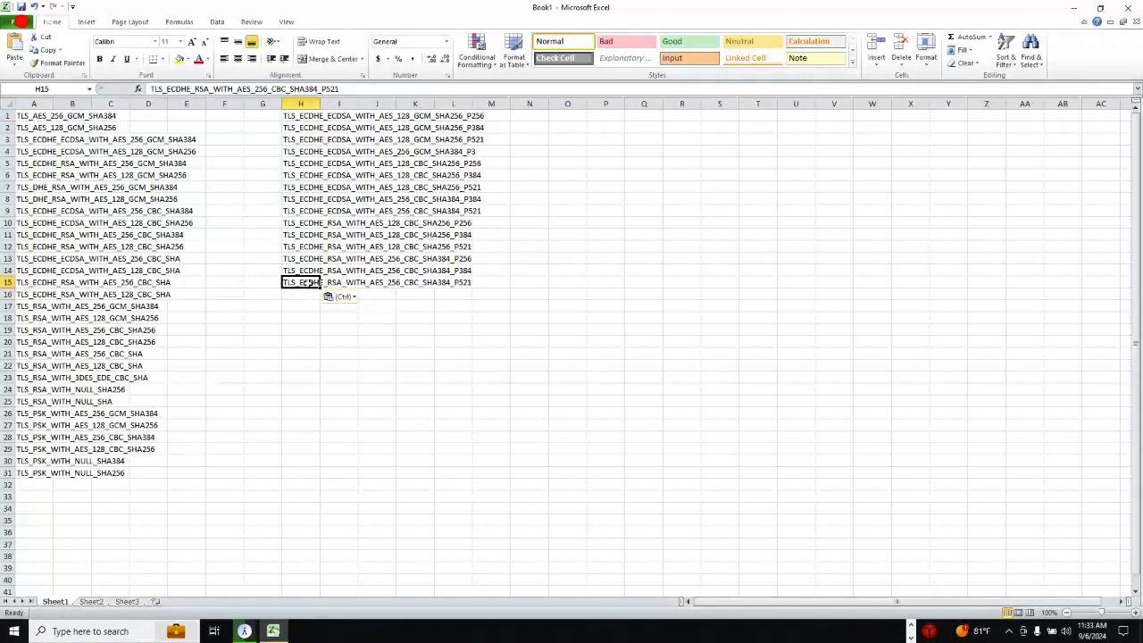
pyautogui.click(32, 117)
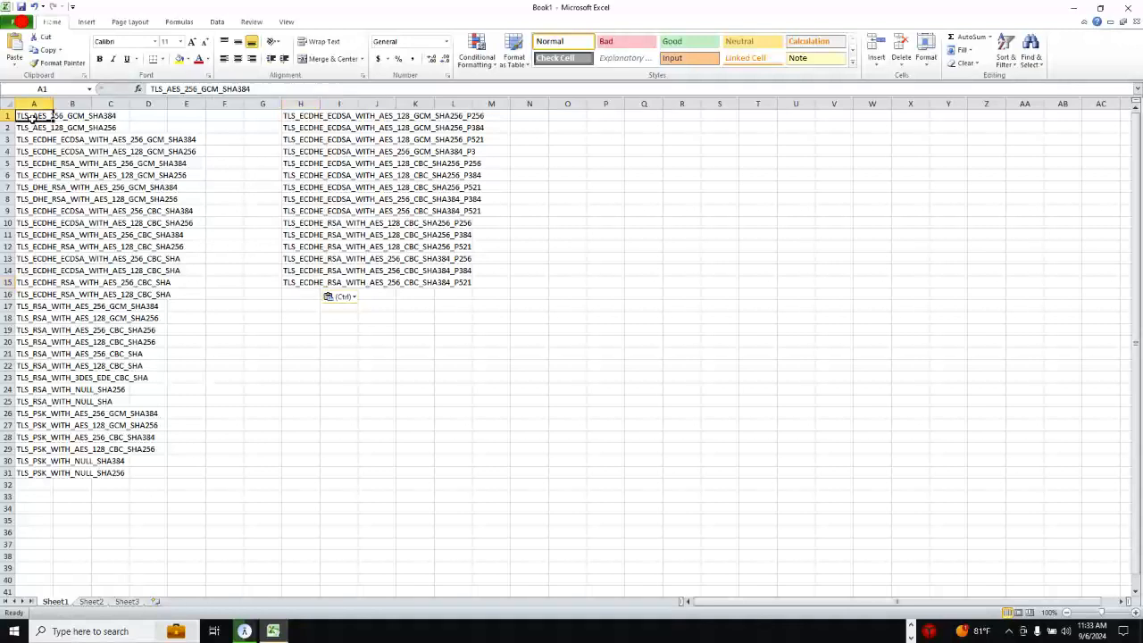
# Reconnect to the restarted server through Remote Desktop Connection, entering the account password and re-entering it if asked.
pyautogui.click(911, 625)
pyautogui.click(444, 632)
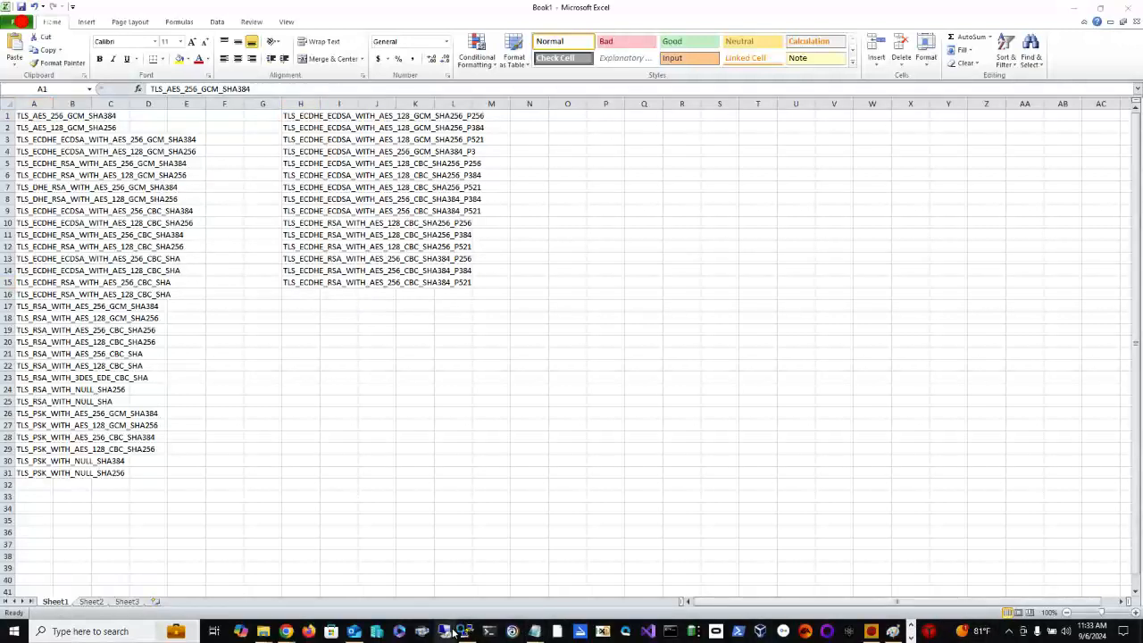
pyautogui.click(616, 258)
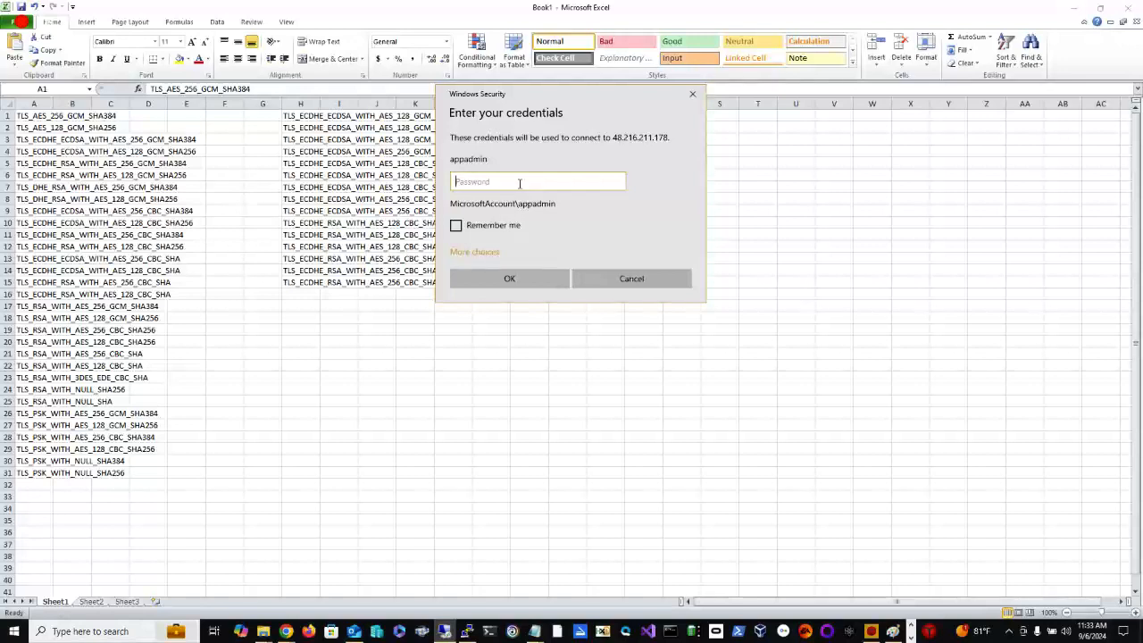
pyautogui.write('*********')
pyautogui.press('Return')
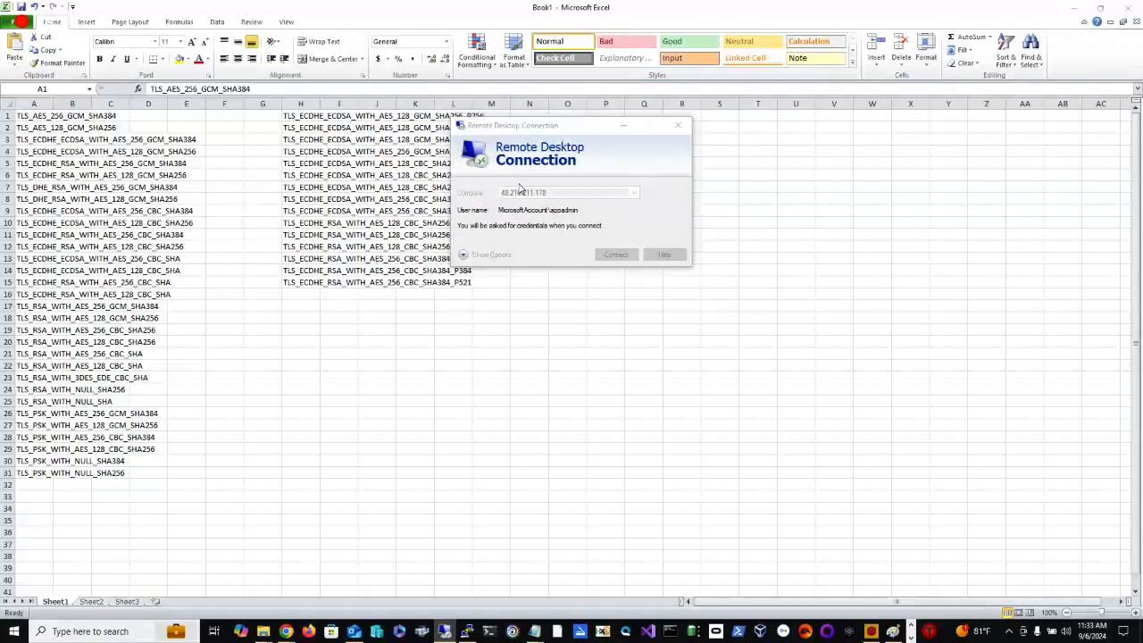
pyautogui.write('*******')
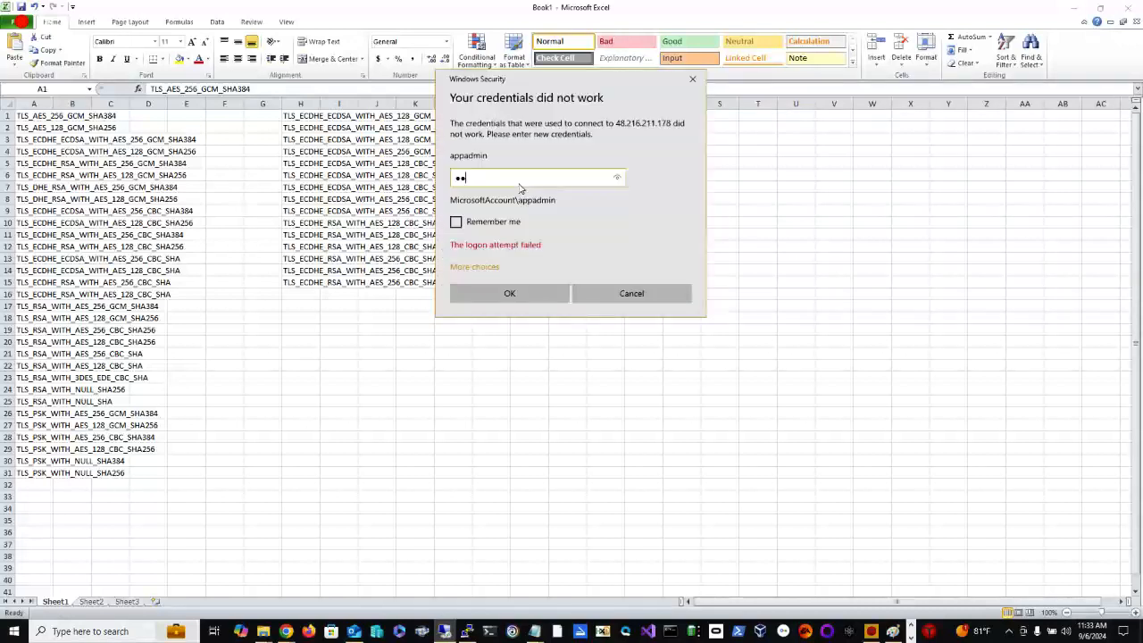
pyautogui.write('**')
pyautogui.press('Return')
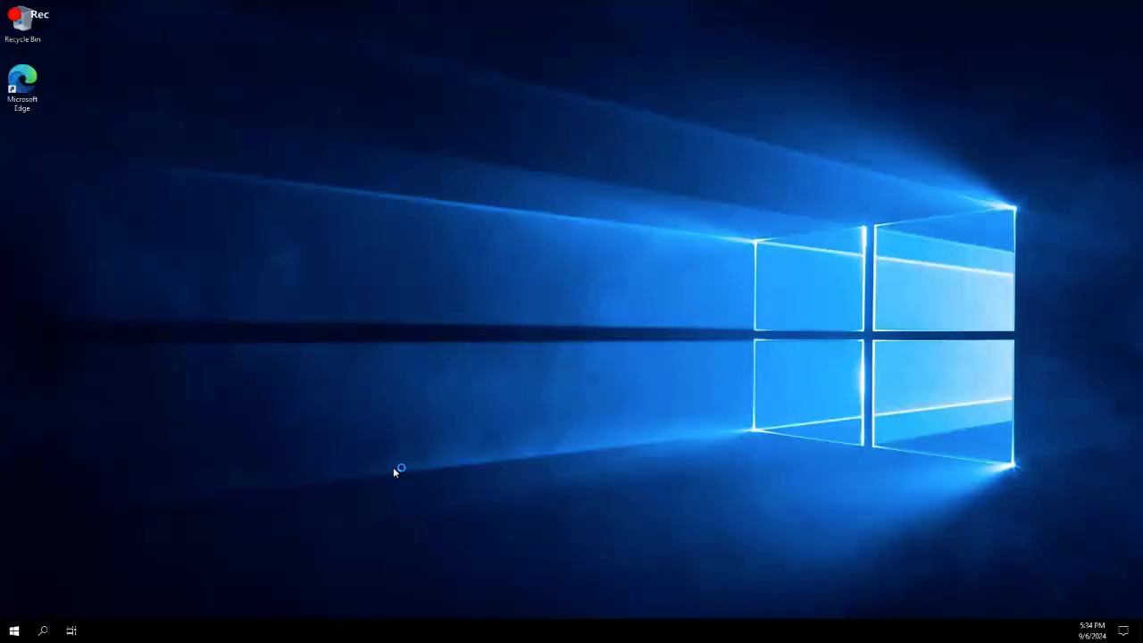
# Start cmd on the remote server and run gpedit.msc to open the Local Group Policy Editor.
pyautogui.press('super+r')
pyautogui.write('cm')
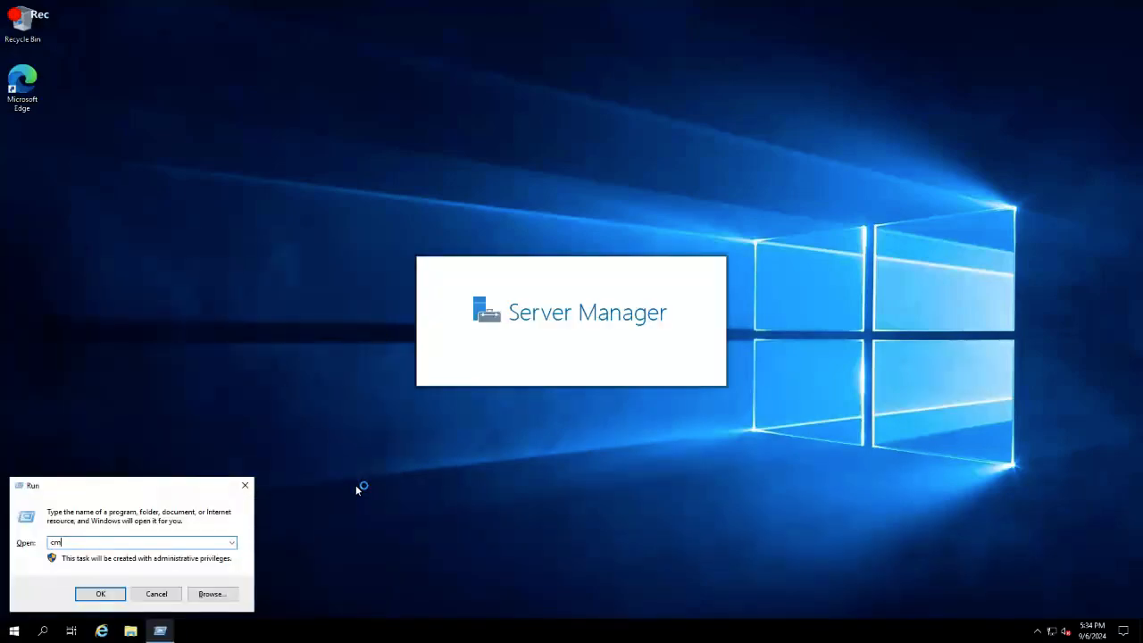
pyautogui.write('d')
pyautogui.press('Return')
pyautogui.write('gpedit')
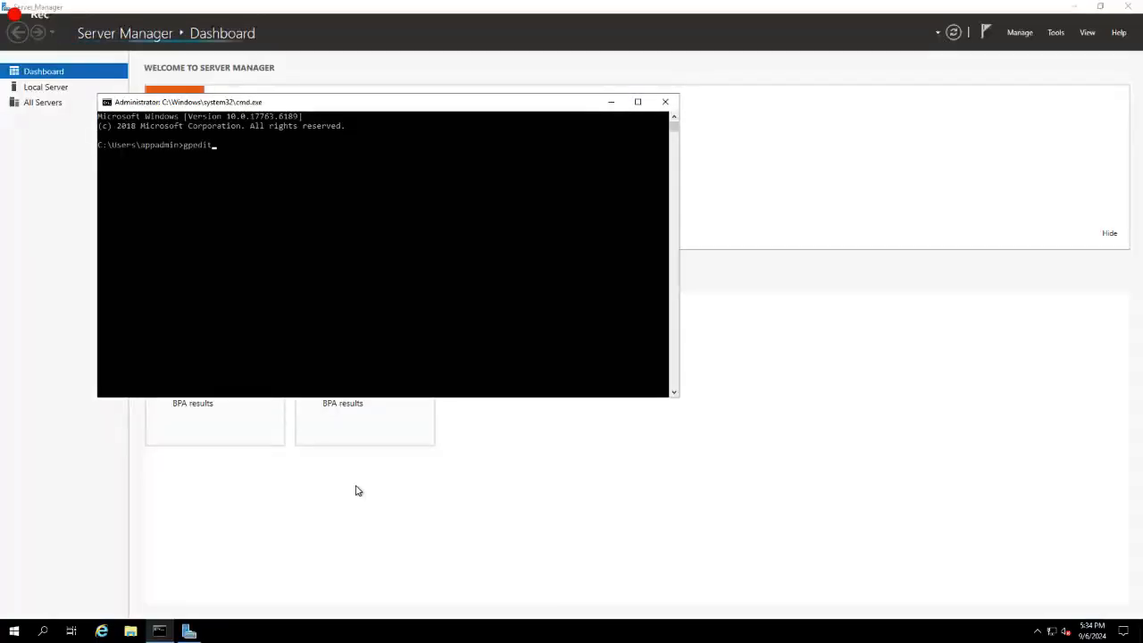
pyautogui.write('.msc')
pyautogui.press('Return')
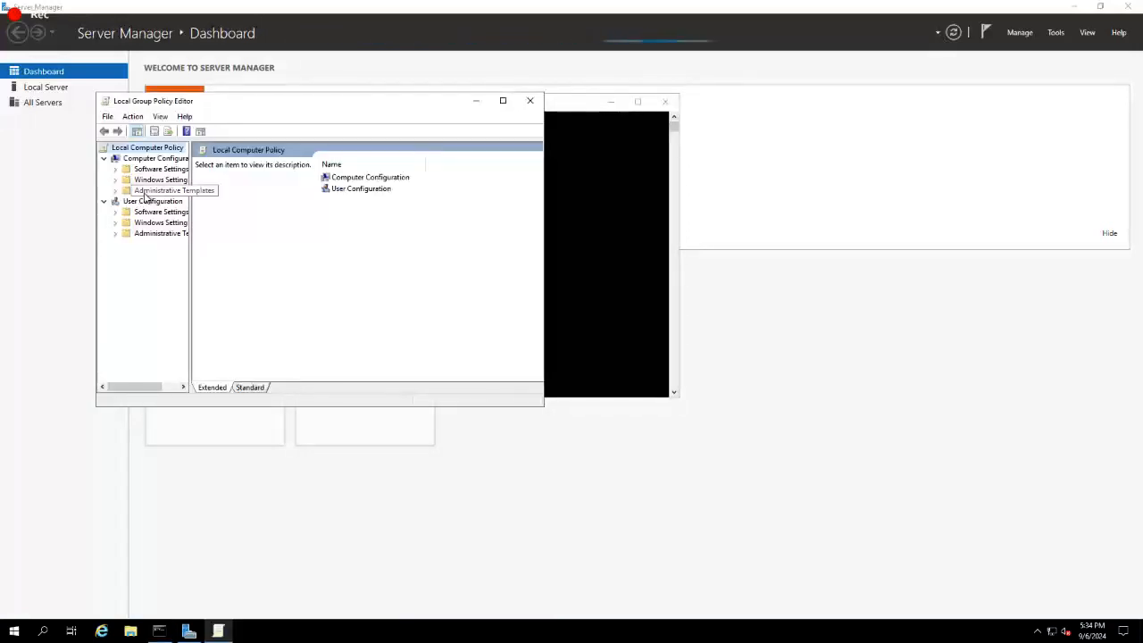
# Open the SSL Cipher Suite Order policy under Computer Configuration > Administrative Templates > Network > SSL Configuration Settings, at its SSL Cipher Suites value.
pyautogui.click(145, 192)
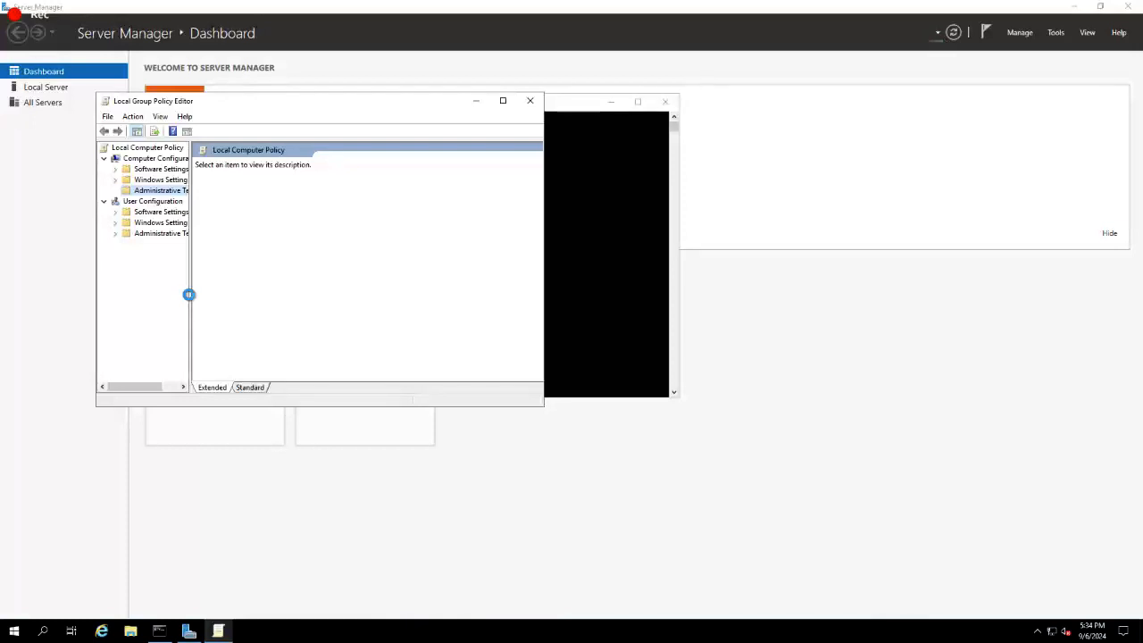
pyautogui.click(500, 101)
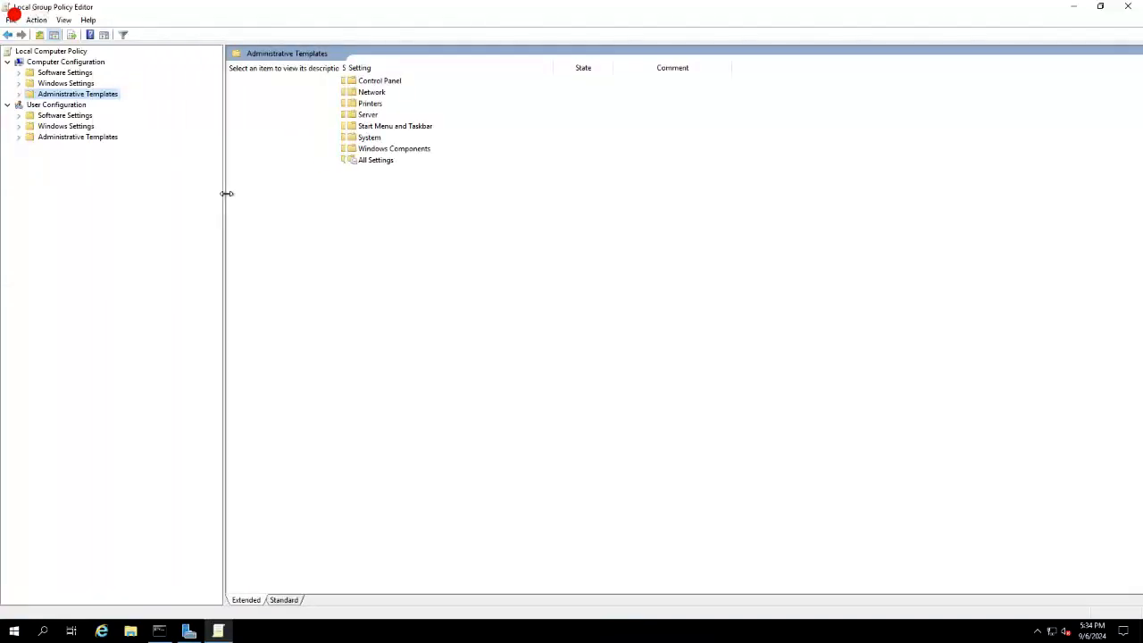
pyautogui.moveTo(224, 194); pyautogui.dragTo(227, 194)
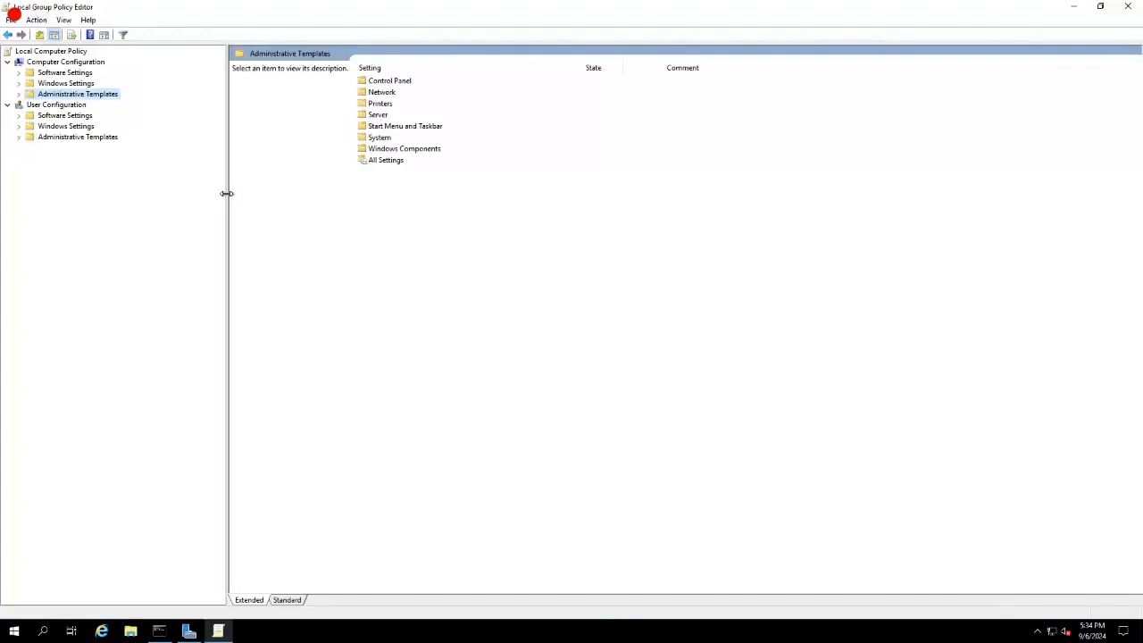
pyautogui.click(19, 94)
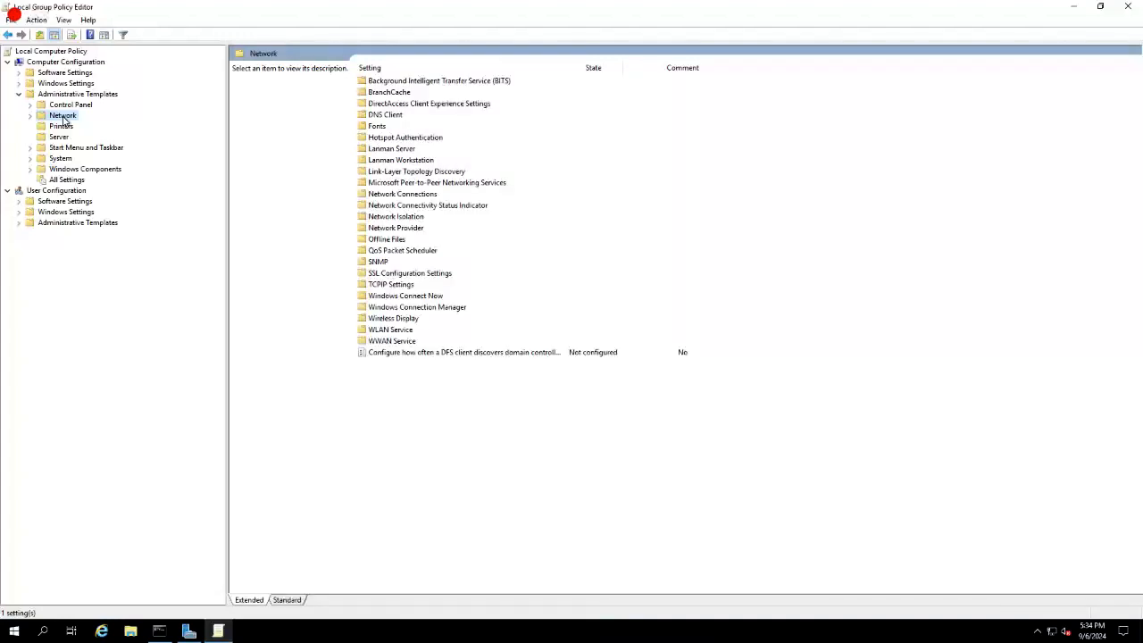
pyautogui.doubleClick(63, 119)
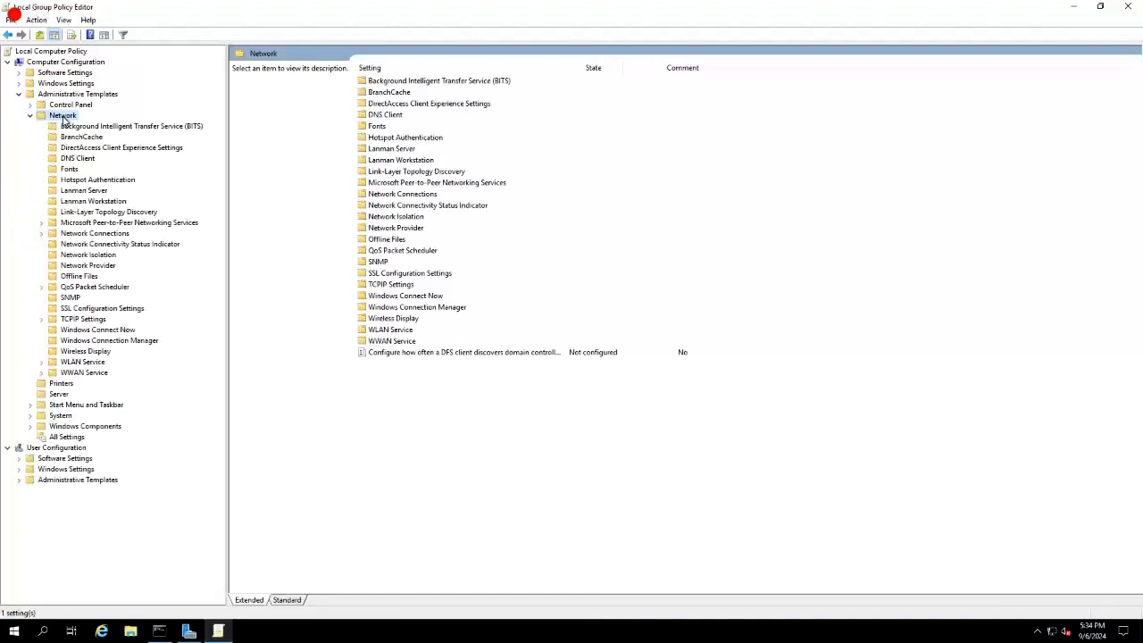
pyautogui.click(76, 312)
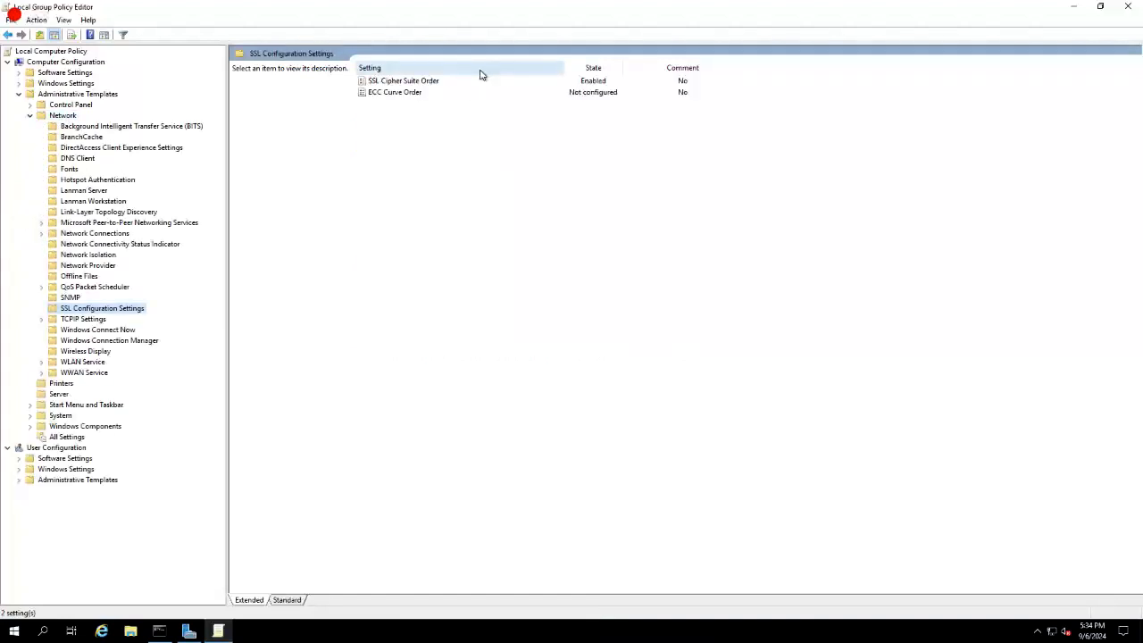
pyautogui.doubleClick(404, 81)
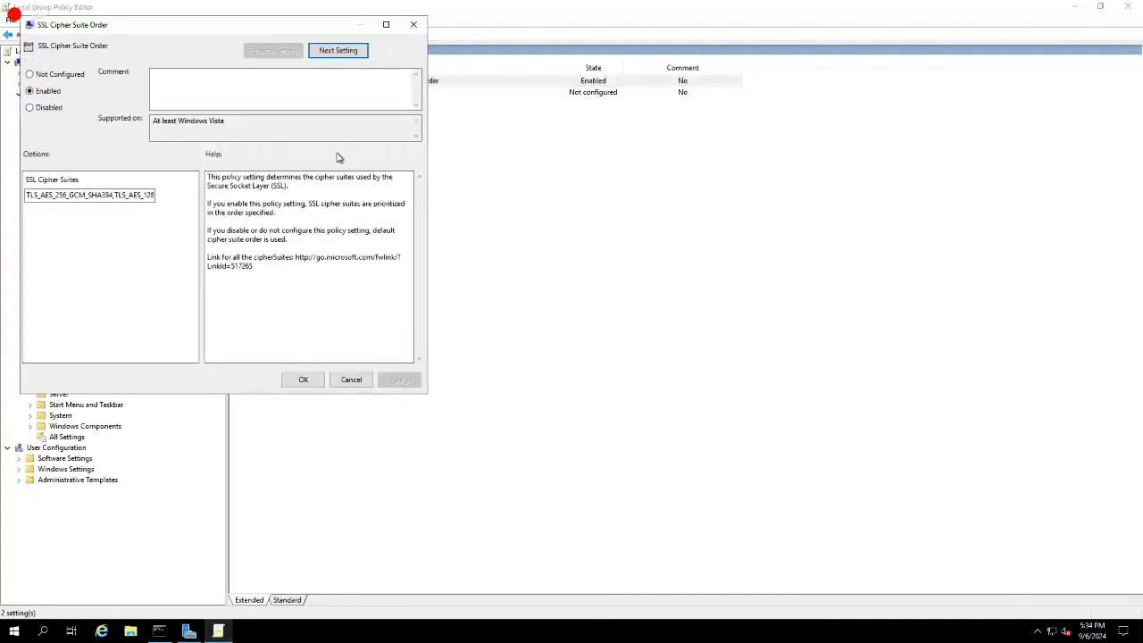
pyautogui.click(69, 194)
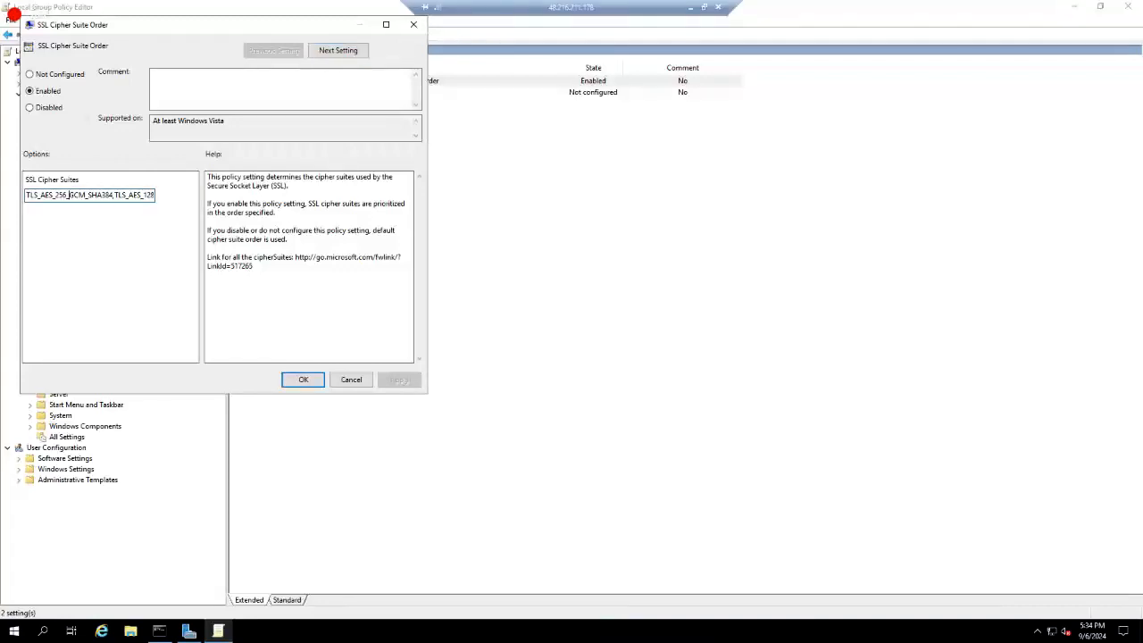
# Minimize the remote session and switch to the untitled Notepad document holding the replacement ECDHE cipher suites.
pyautogui.click(692, 12)
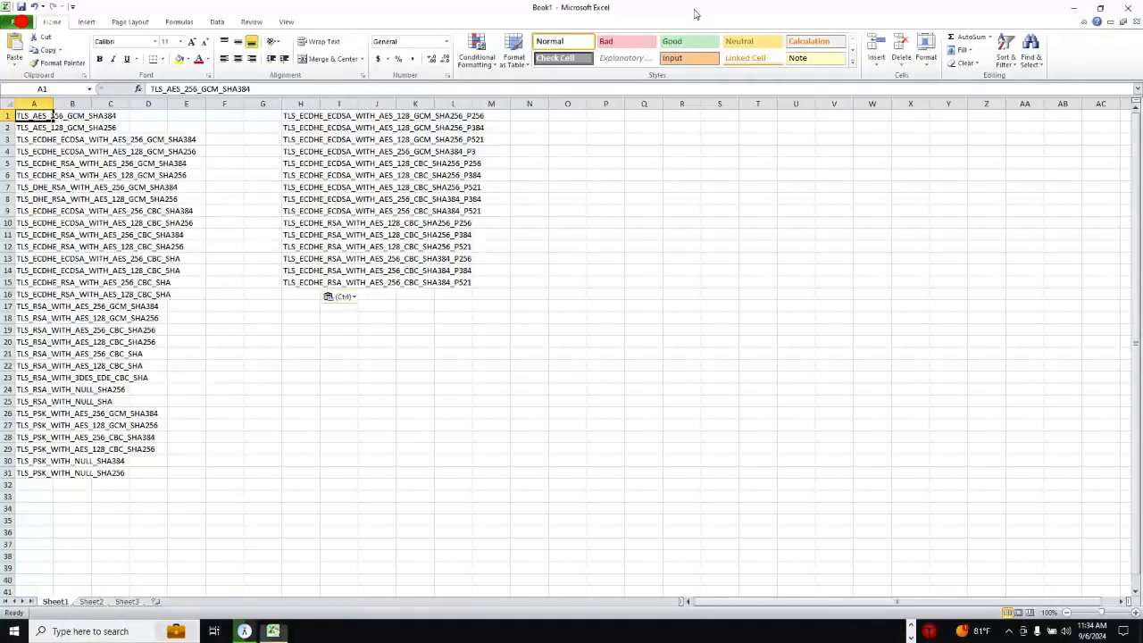
pyautogui.hotkey('alt', 'Tab')
pyautogui.hotkey('alt', 'Tab')
pyautogui.hotkey('alt', 'Tab')
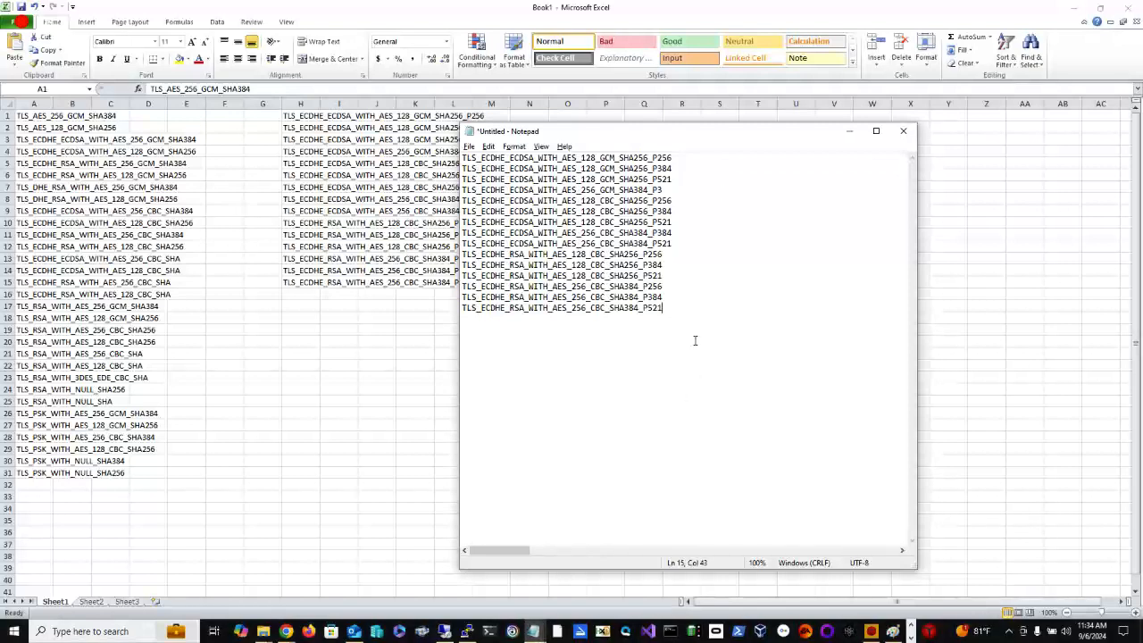
# Undo the recent edits around the last two lines of the Notepad cipher suite list.
pyautogui.hotkey('ctrl', 'z')
pyautogui.hotkey('ctrl', 'z')
pyautogui.hotkey('ctrl', 'z')
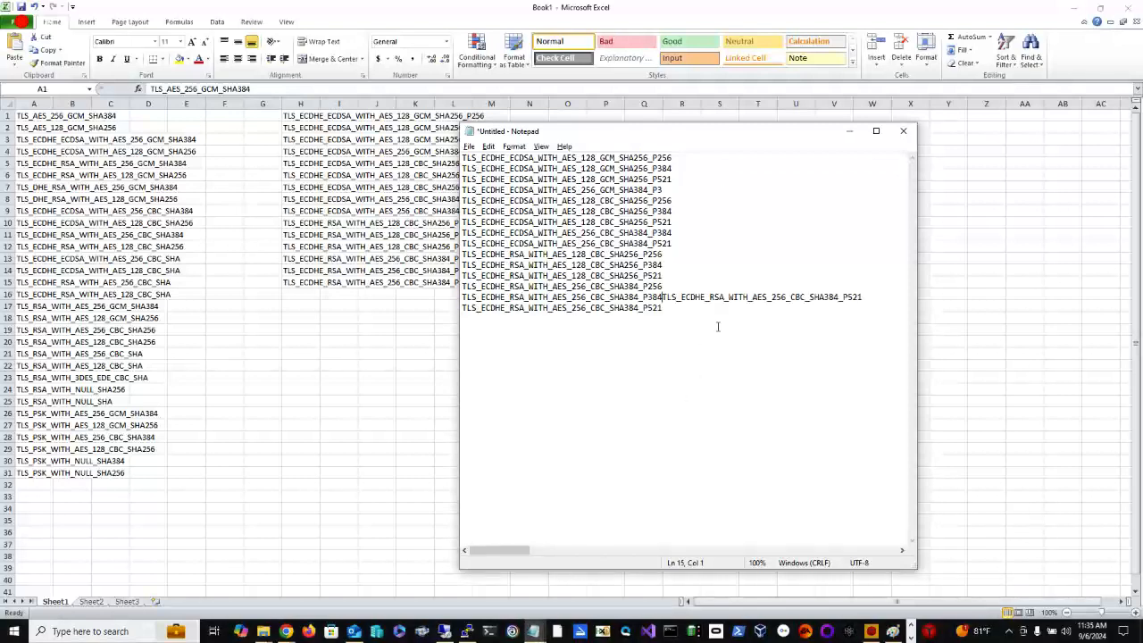
pyautogui.hotkey('ctrl', 'z')
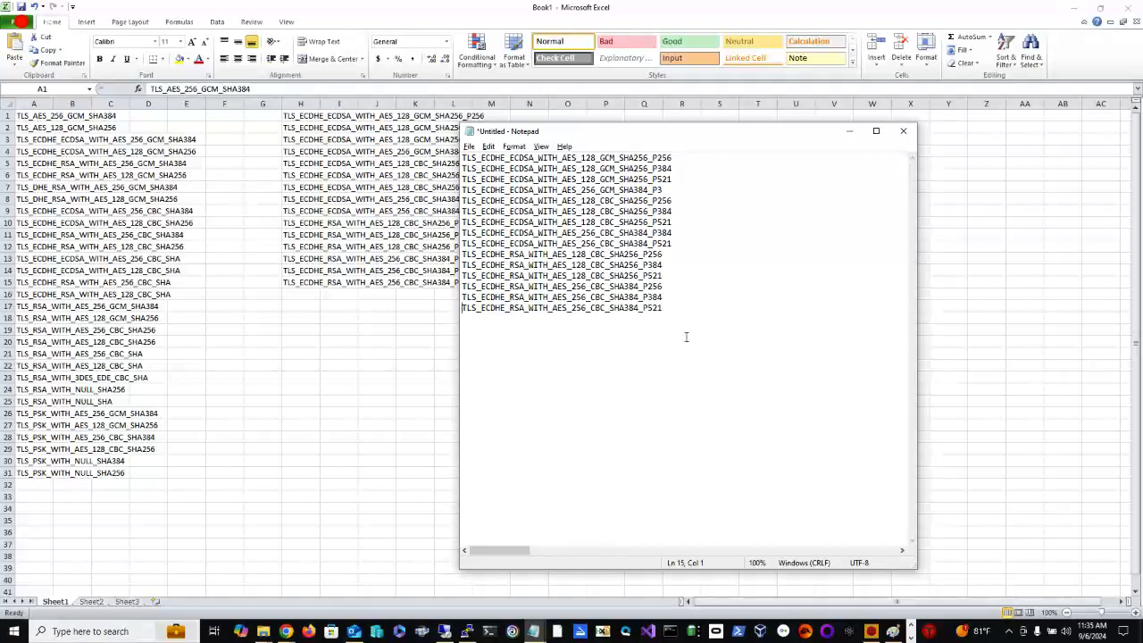
# Join the first eight cipher suite lines in Notepad into four lines of two comma-separated suites each.
pyautogui.click(698, 156)
pyautogui.write(',')
pyautogui.press('Delete')
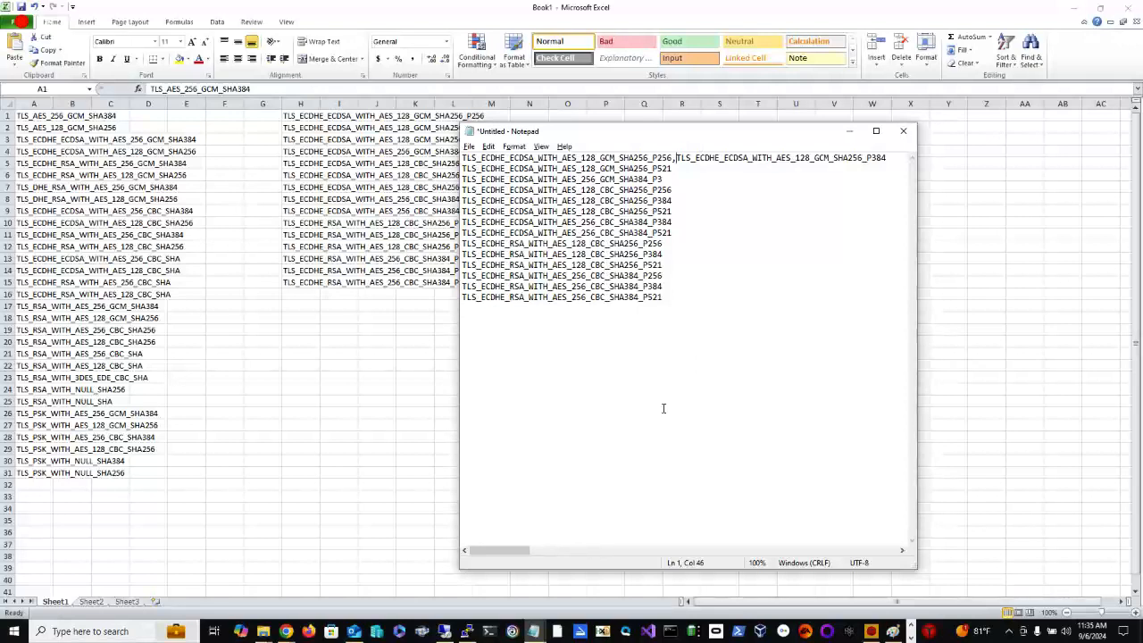
pyautogui.press('Down')
pyautogui.press('Delete')
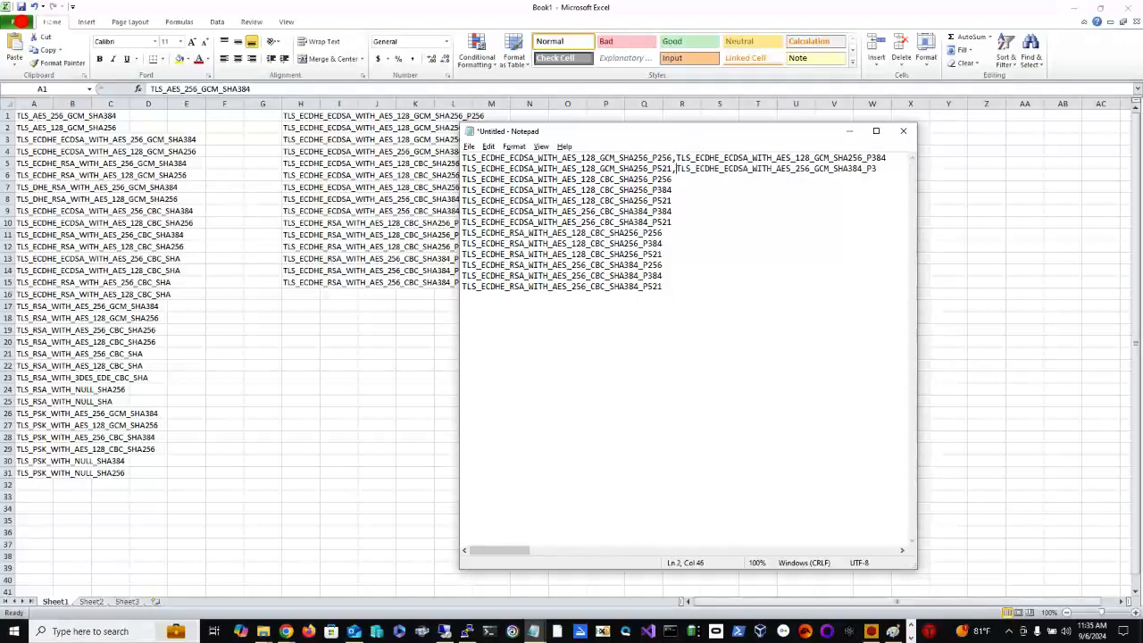
pyautogui.write(',')
pyautogui.press('Delete')
pyautogui.write(',')
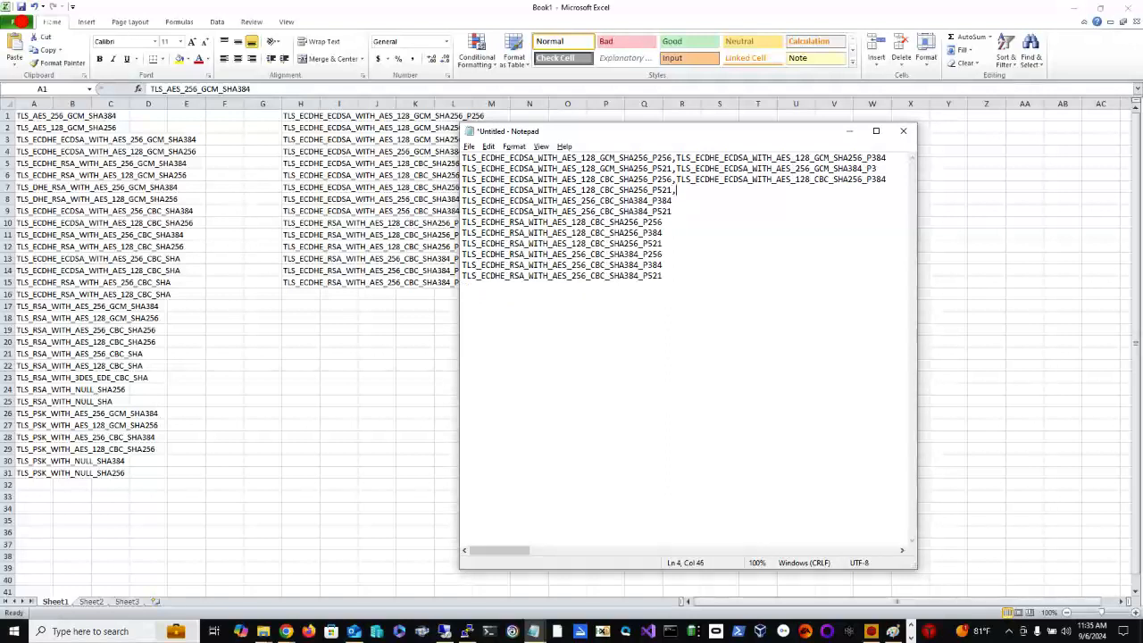
pyautogui.press('Delete')
pyautogui.press('Down')
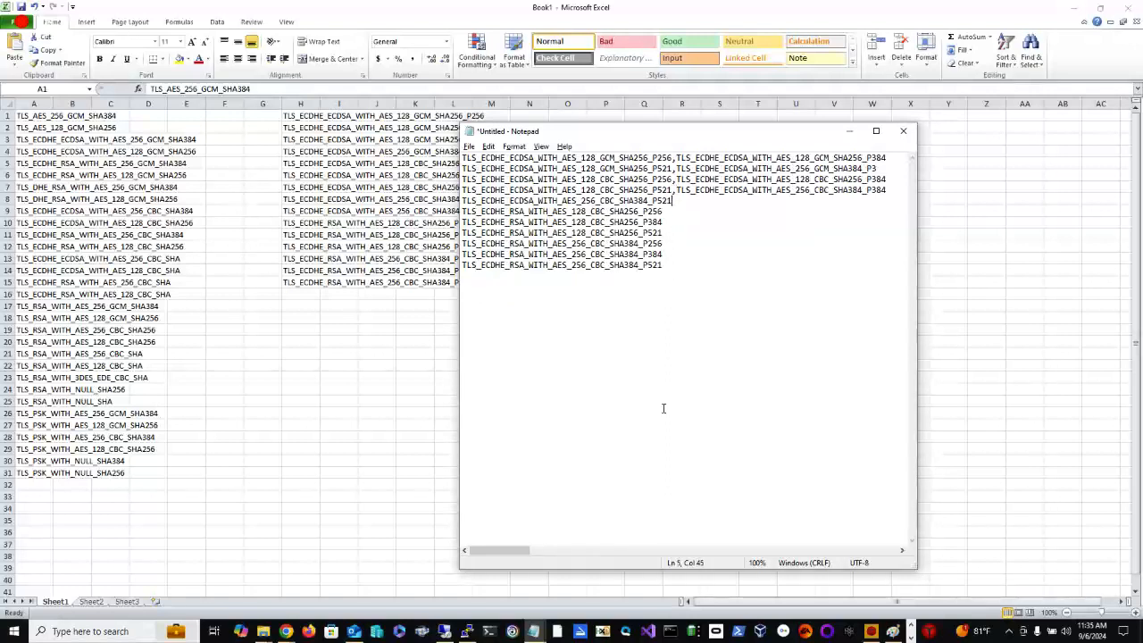
# Join the next six cipher suites into three comma-separated pairs, keeping TLS_ECDHE_RSA_WITH_AES_256_CBC_SHA384_P521 alone on the last line.
pyautogui.write(',')
pyautogui.press('Delete')
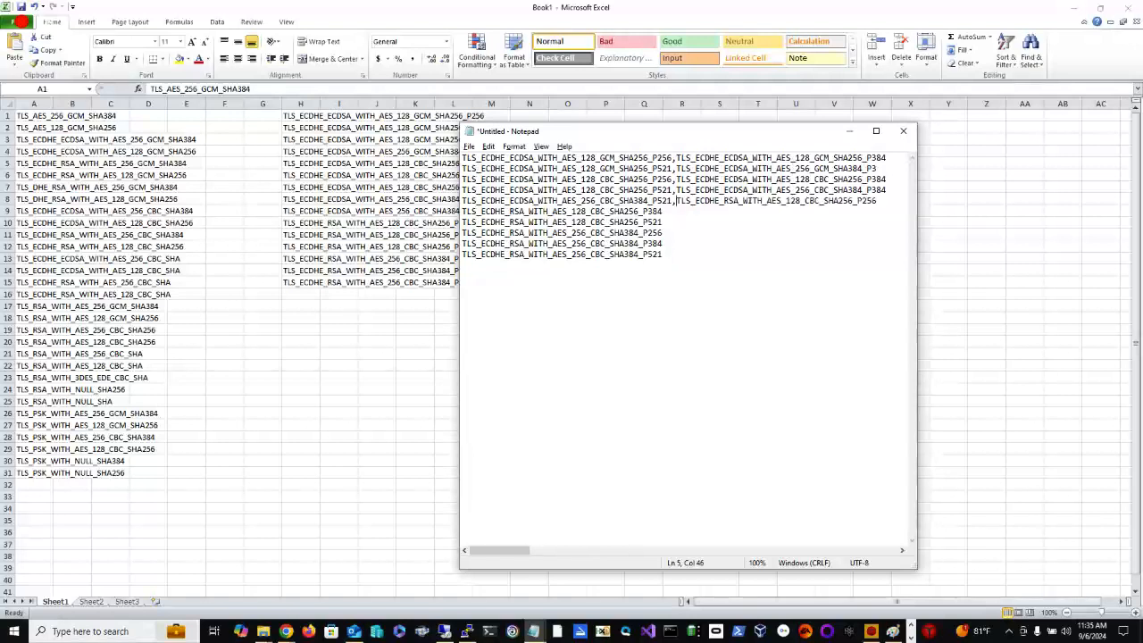
pyautogui.press('Down')
pyautogui.write(',')
pyautogui.press('Delete')
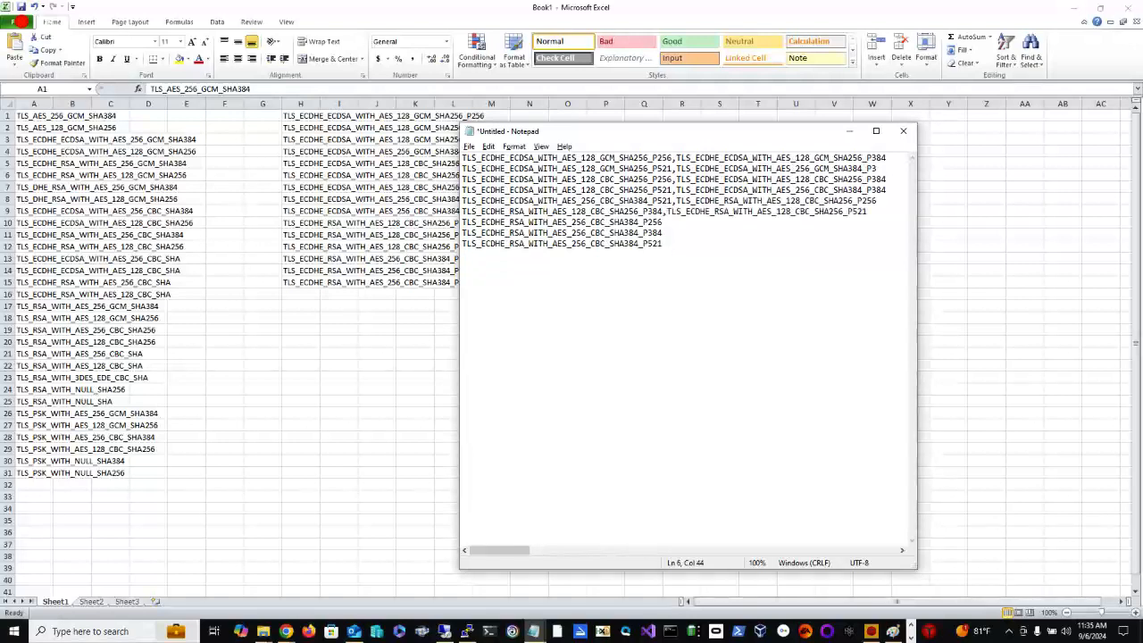
pyautogui.press('Down')
pyautogui.write(',')
pyautogui.press('Delete')
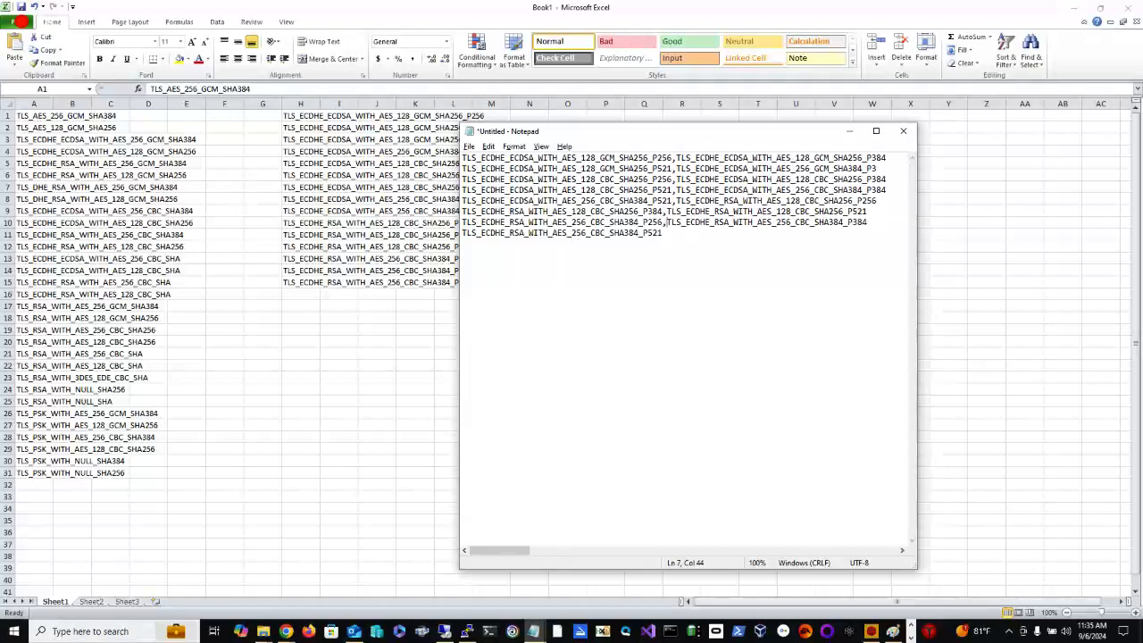
pyautogui.press('Down')
pyautogui.write(',')
pyautogui.press('BackSpace')
# Maximize Notepad and add a comma at the end of each of the seven two-suite lines.
pyautogui.moveTo(635, 426); pyautogui.dragTo(675, 411)
pyautogui.click(897, 158)
pyautogui.click(877, 131)
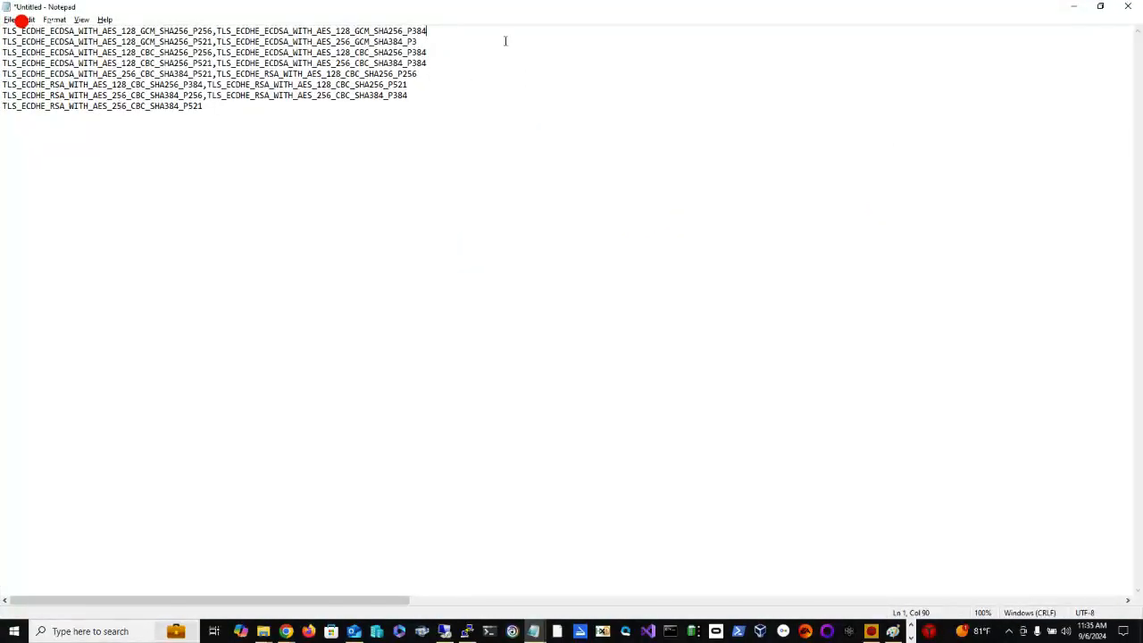
pyautogui.write(',')
pyautogui.press('Down')
pyautogui.write(',')
pyautogui.press('Down')
pyautogui.write(',')
pyautogui.press('Down')
pyautogui.write(',')
pyautogui.press('Down')
pyautogui.press('Down')
pyautogui.write(',')
pyautogui.press('Down')
# Merge the first three lines of cipher suites into one by removing the line breaks after their trailing commas.
pyautogui.press('Up')
pyautogui.press('Up')
pyautogui.press('Up')
pyautogui.press('Up')
pyautogui.press('Up')
pyautogui.press('Up')
pyautogui.press('Up')
pyautogui.press('Right')
pyautogui.press('Right')
pyautogui.press('Right')
pyautogui.press('Right')
pyautogui.press('Right')
pyautogui.press('Right')
pyautogui.press('Right')
pyautogui.press('Right')
pyautogui.press('Right')
pyautogui.press('Right')
pyautogui.press('Right')
pyautogui.press('Right')
pyautogui.press('Right')
pyautogui.press('Right')
pyautogui.press('Right')
pyautogui.press('Right')
pyautogui.press('Right')
pyautogui.press('Right')
pyautogui.press('Right')
pyautogui.press('Right')
pyautogui.press('Right')
pyautogui.press('Delete')
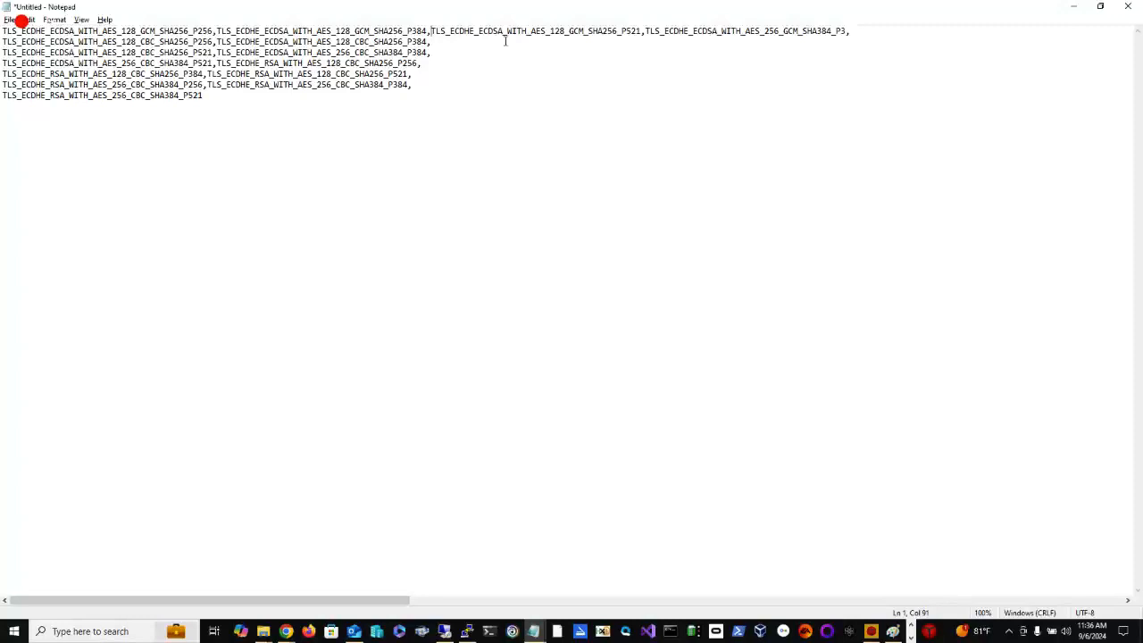
pyautogui.press('End')
pyautogui.press('Delete')
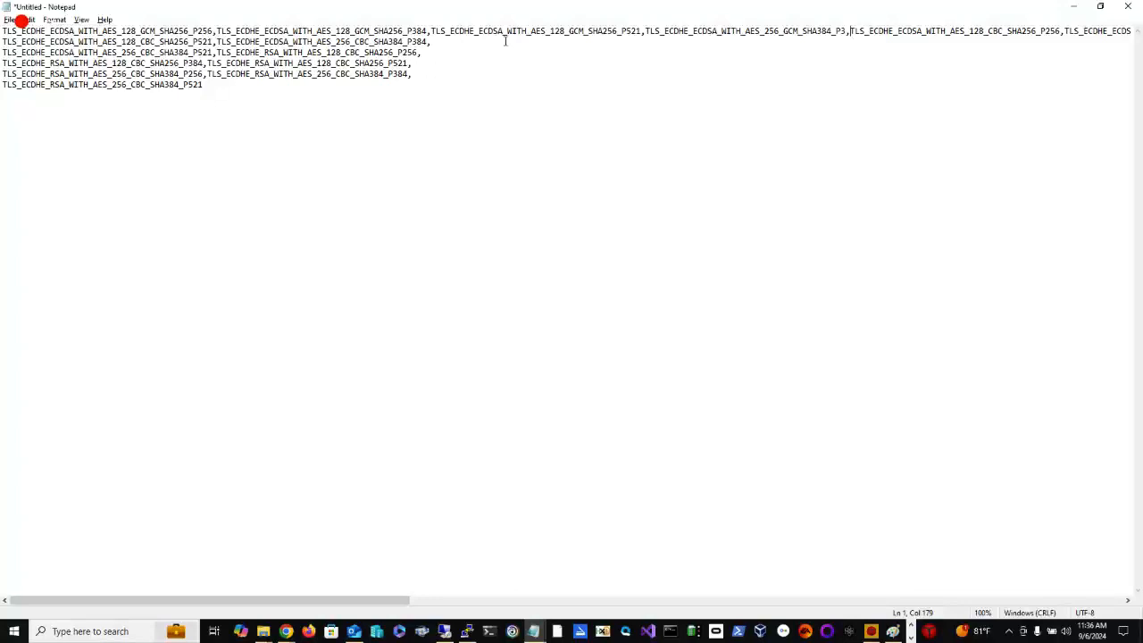
# Append the next two lines, starting with the ECDSA AES_128_CBC_SHA256_P521 and AES_256_CBC_SHA384_P521 suites, to the first line.
pyautogui.press('End')
pyautogui.press('Left')
pyautogui.press('Left')
pyautogui.press('Left')
pyautogui.press('Left')
pyautogui.press('Left')
pyautogui.press('Left')
pyautogui.press('Left')
pyautogui.press('Left')
pyautogui.press('Left')
pyautogui.press('Left')
pyautogui.press('Left')
pyautogui.press('Left')
pyautogui.press('Left')
pyautogui.press('Left')
pyautogui.press('Left')
pyautogui.press('Left')
pyautogui.press('Left')
pyautogui.press('Left')
pyautogui.press('Left')
pyautogui.press('Left')
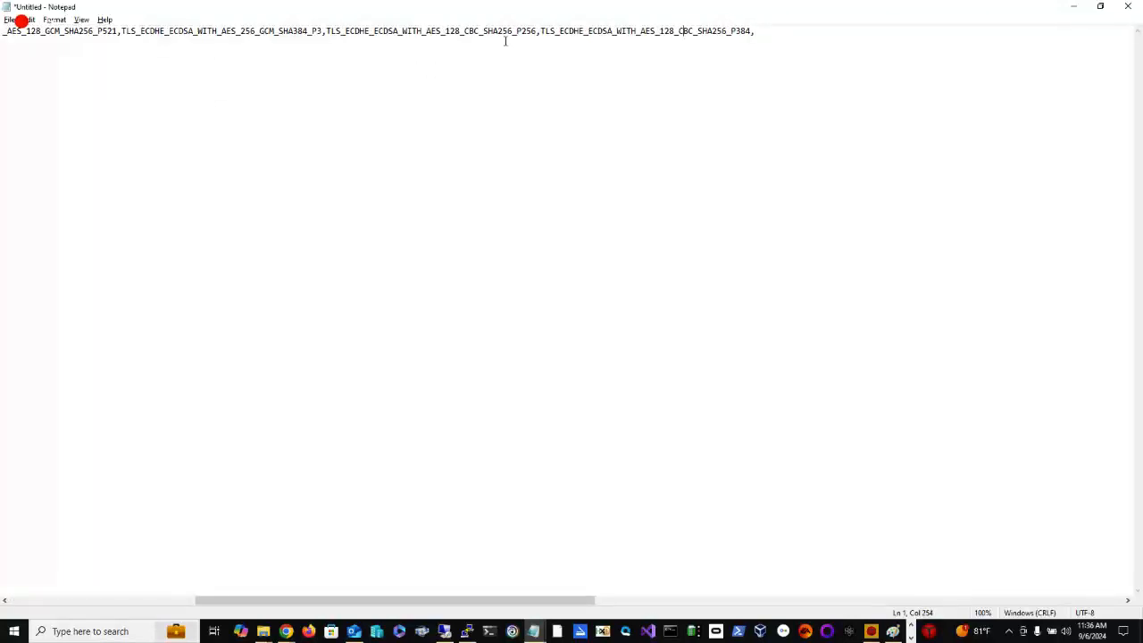
pyautogui.press('Left')
pyautogui.press('Left')
pyautogui.press('Left')
pyautogui.press('Left')
pyautogui.press('Left')
pyautogui.press('Home')
pyautogui.press('Down')
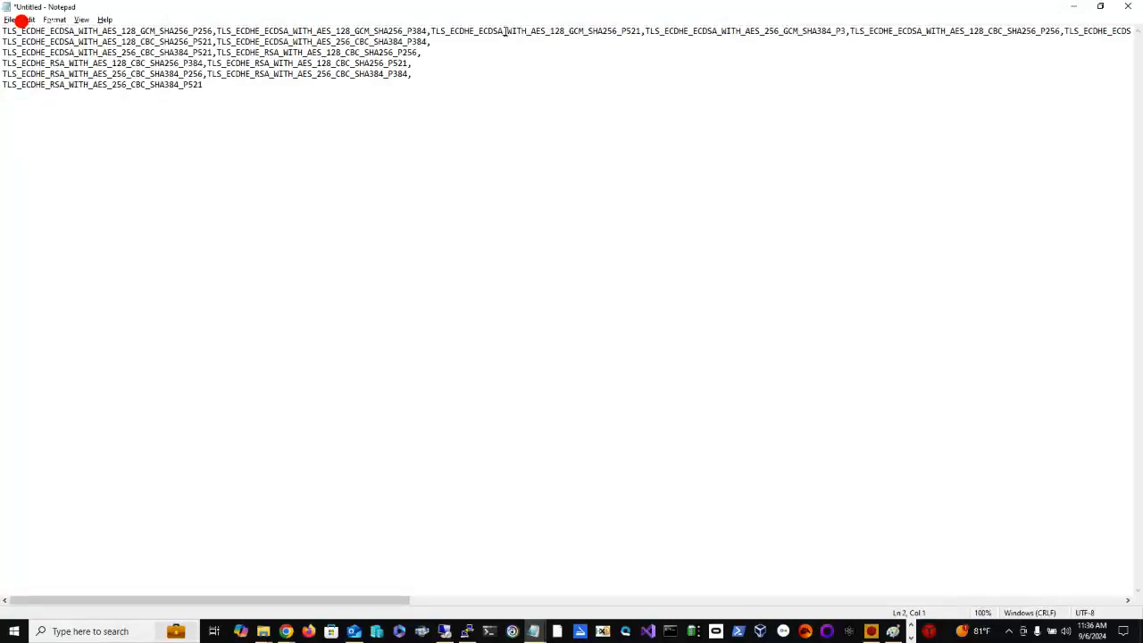
pyautogui.press('Up')
pyautogui.press('BackSpace')
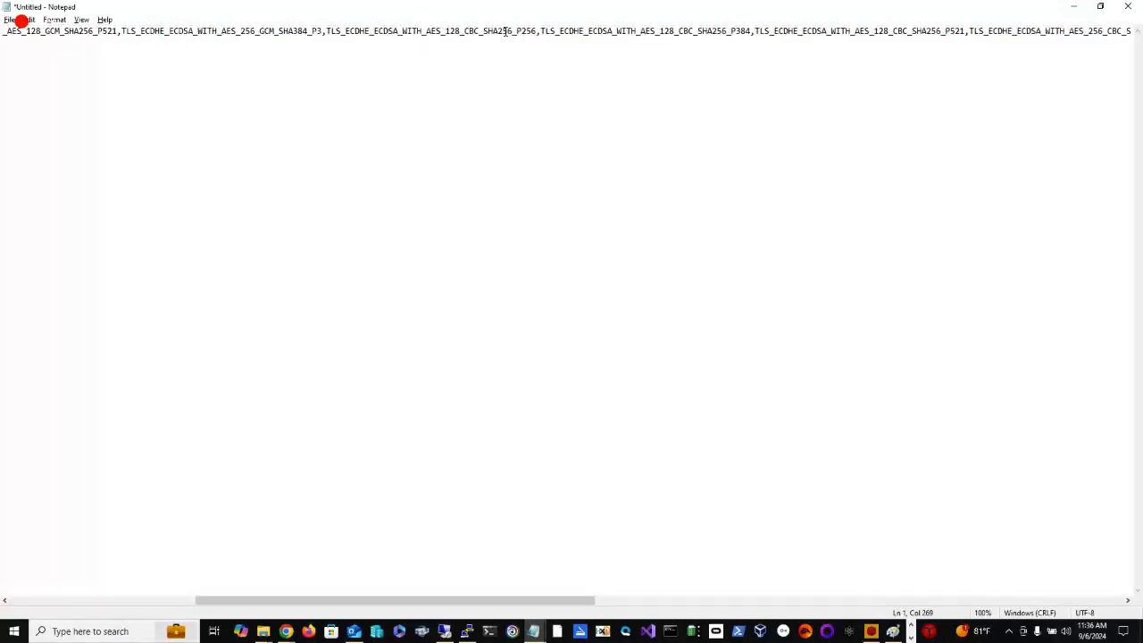
pyautogui.press('Down')
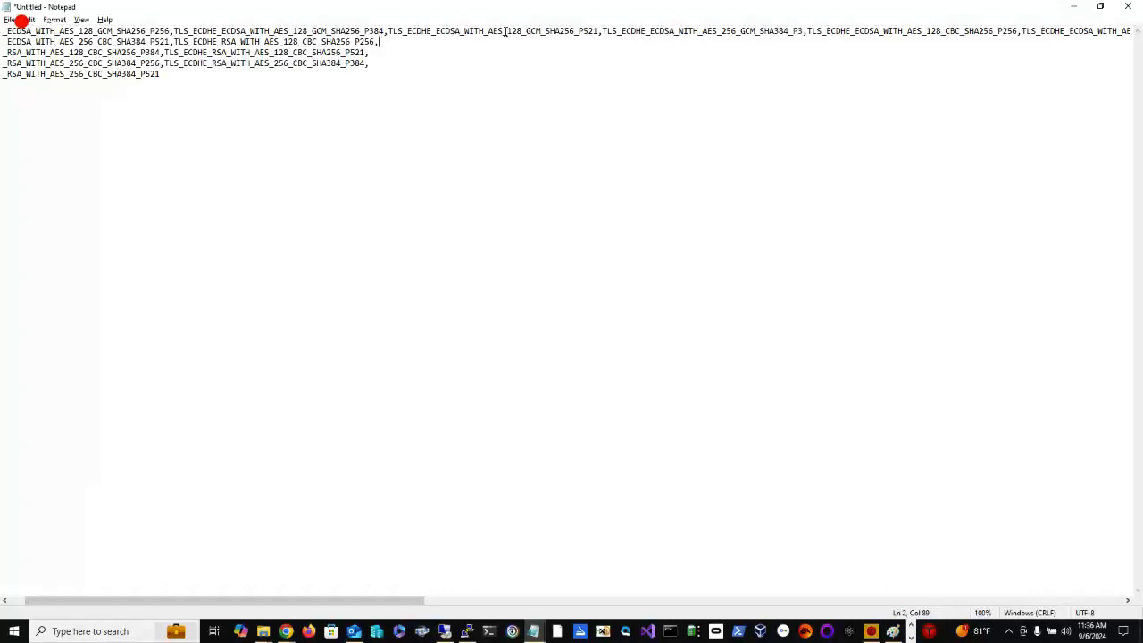
pyautogui.press('Home')
pyautogui.press('Down')
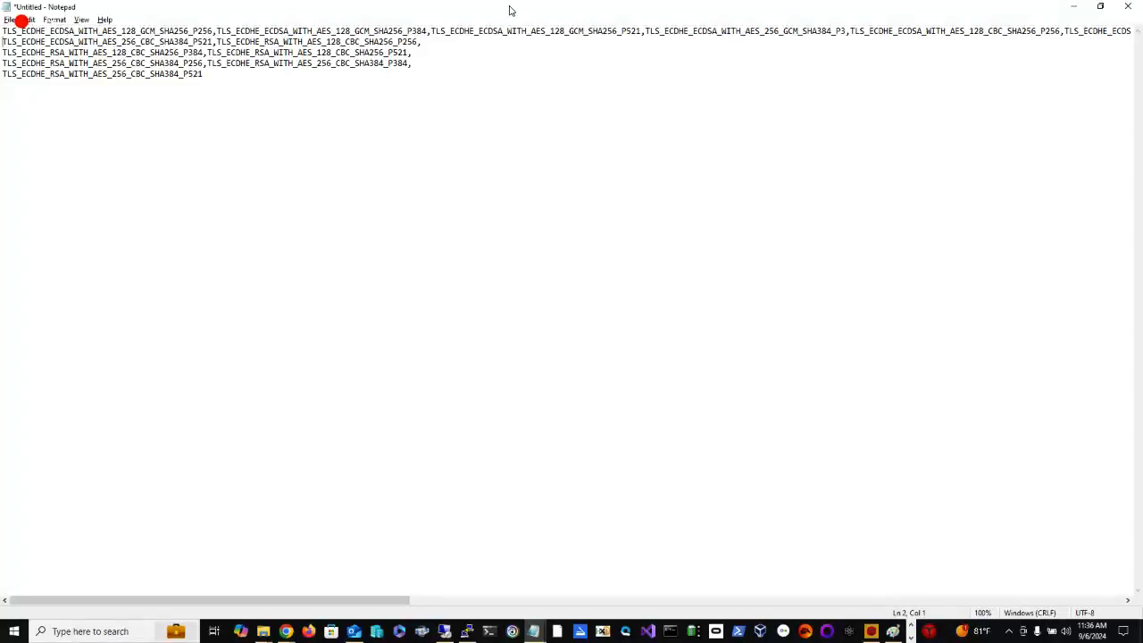
pyautogui.press('BackSpace')
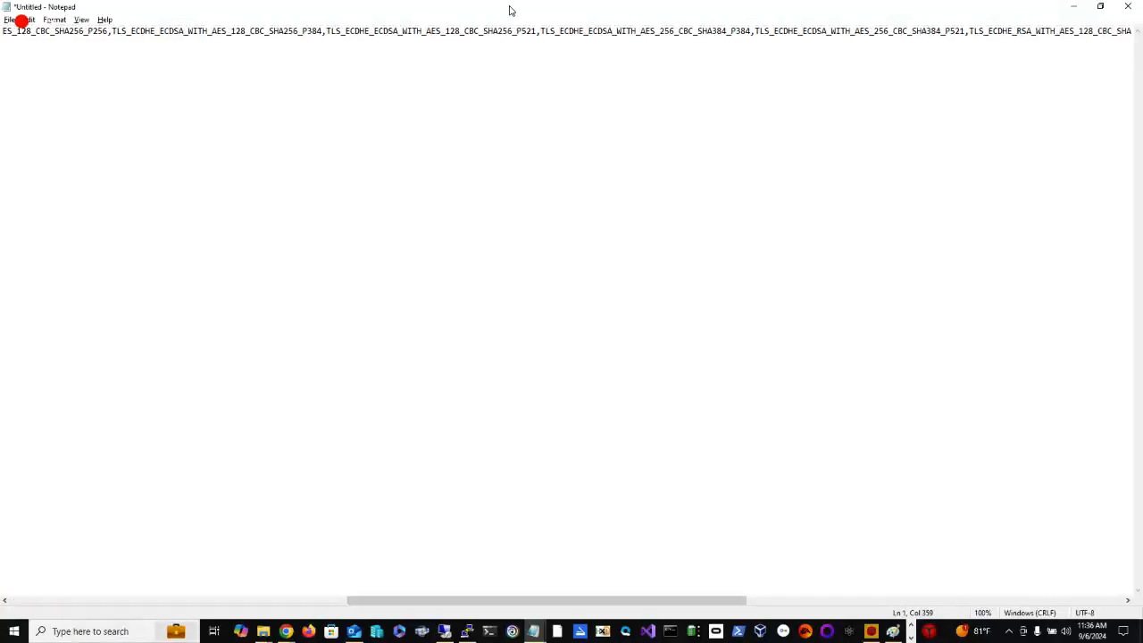
# Append the last three lines of RSA cipher suites to the first line, making the whole list one continuous comma-separated line.
pyautogui.press('Down')
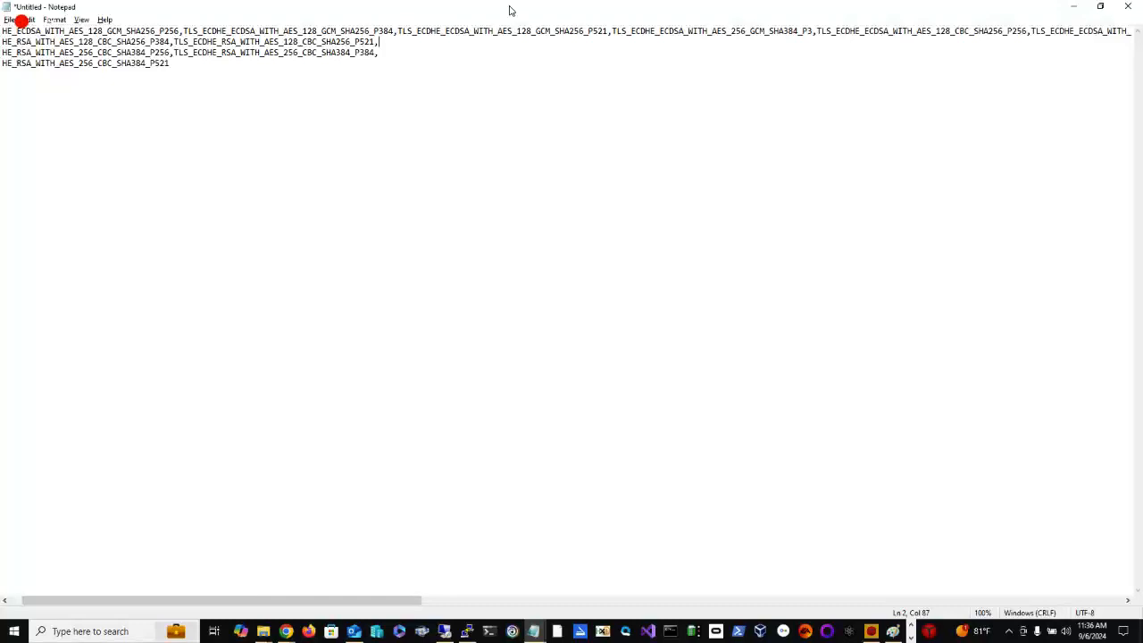
pyautogui.press('Home')
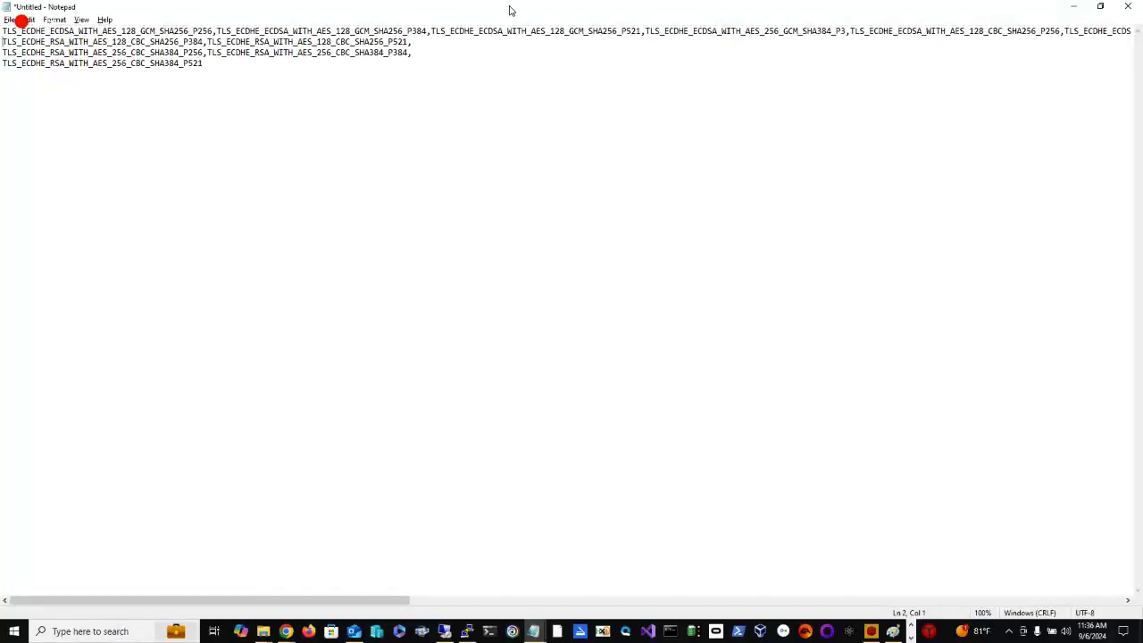
pyautogui.press('BackSpace')
pyautogui.hotkey('ctrl', 'z')
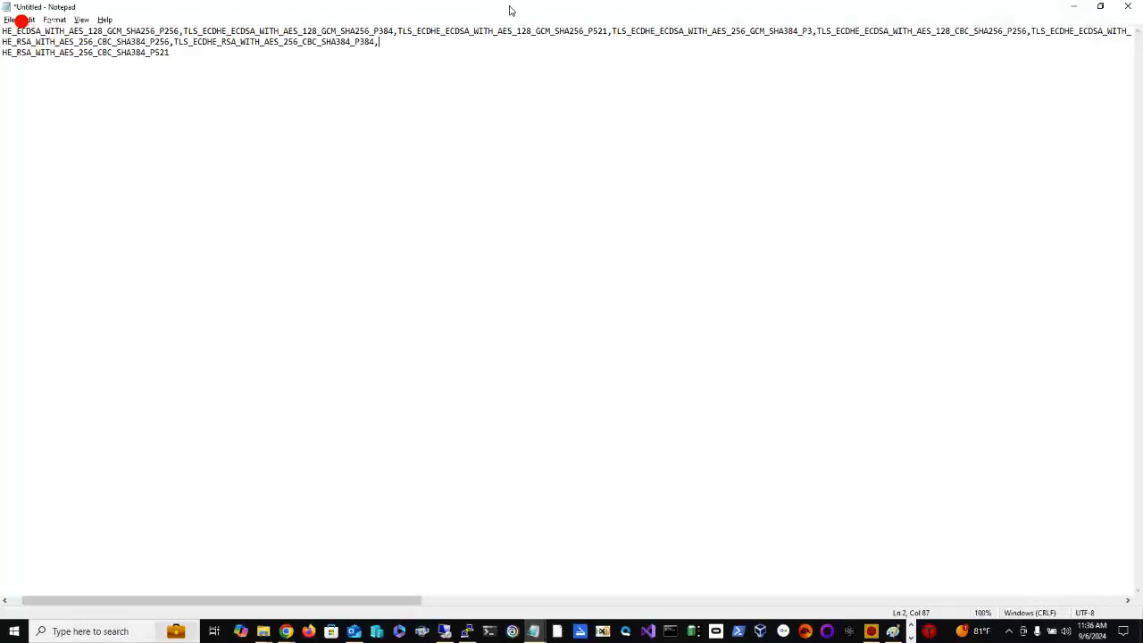
pyautogui.press('Home')
pyautogui.press('BackSpace')
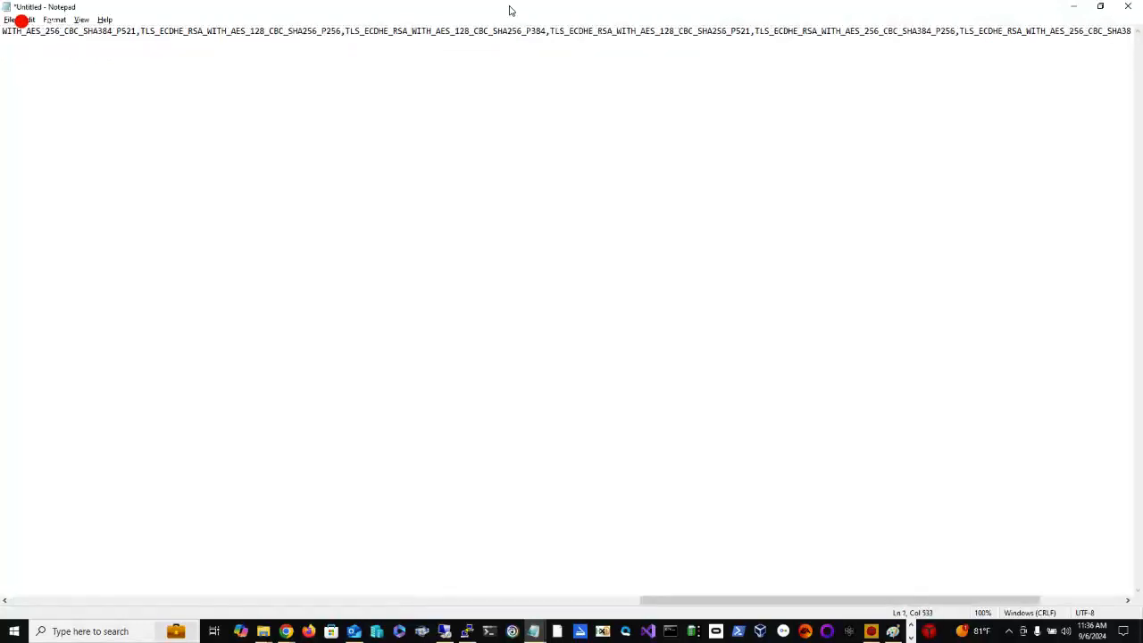
pyautogui.press('End')
pyautogui.press('Down')
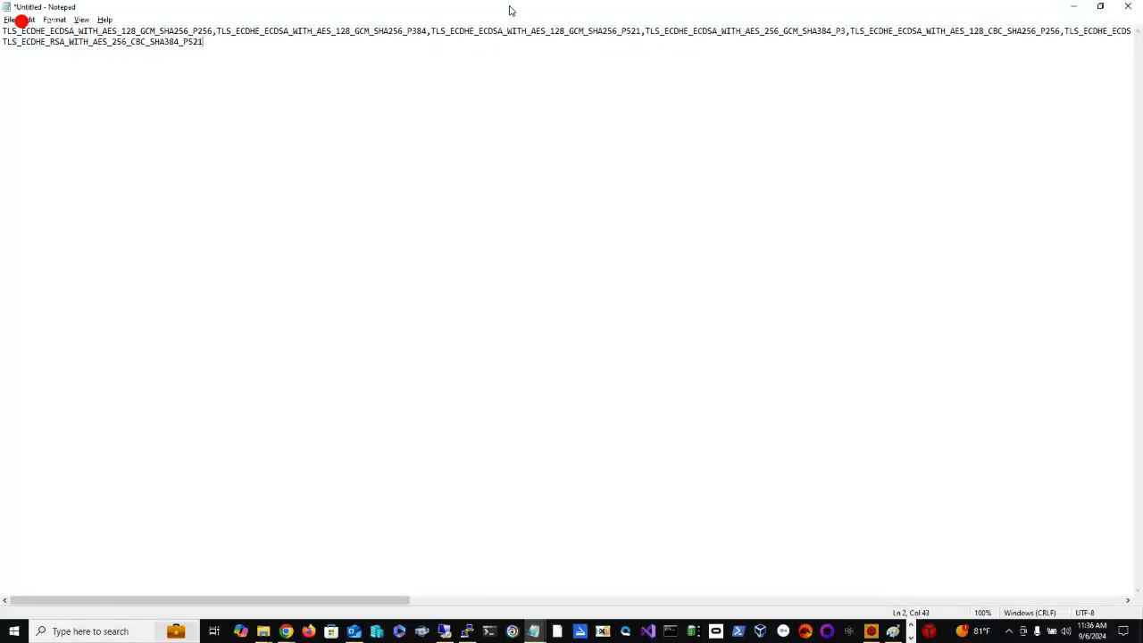
pyautogui.press('Home')
pyautogui.press('BackSpace')
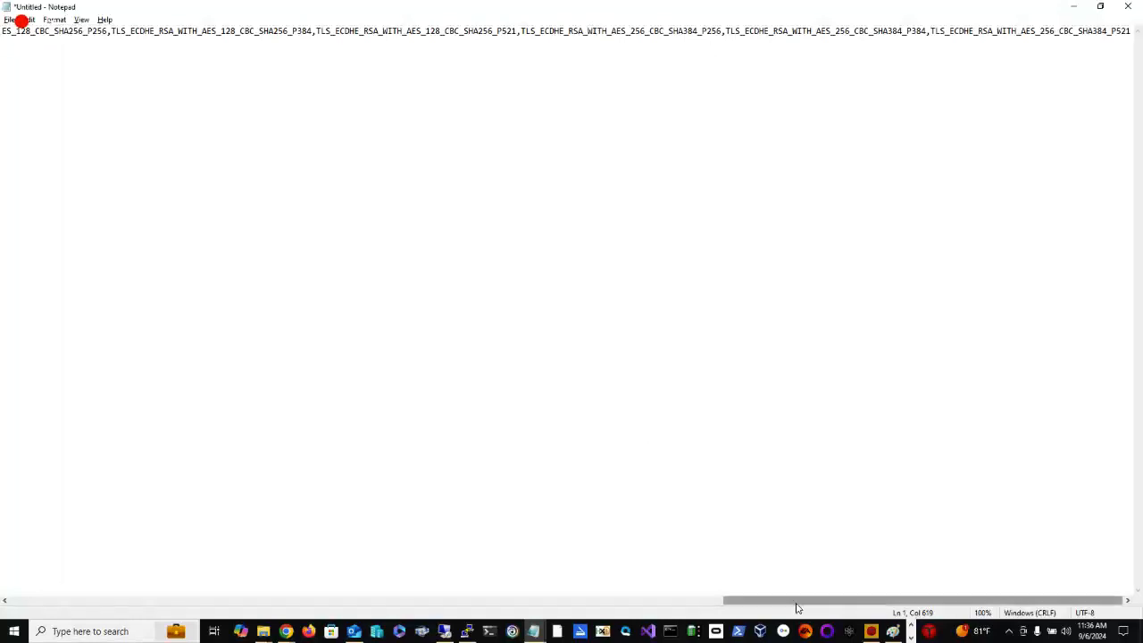
# Copy the entire one-line cipher suite list and switch to the remote desktop session with the SSL Cipher Suite Order policy.
pyautogui.moveTo(806, 602); pyautogui.dragTo(25, 536)
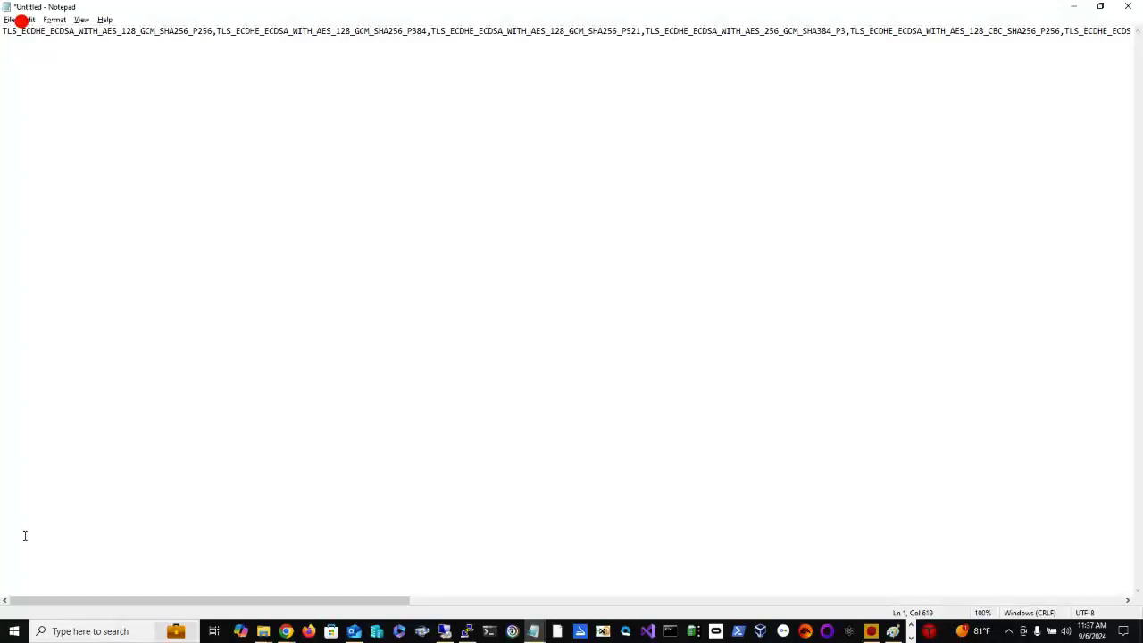
pyautogui.hotkey('ctrl', 'a')
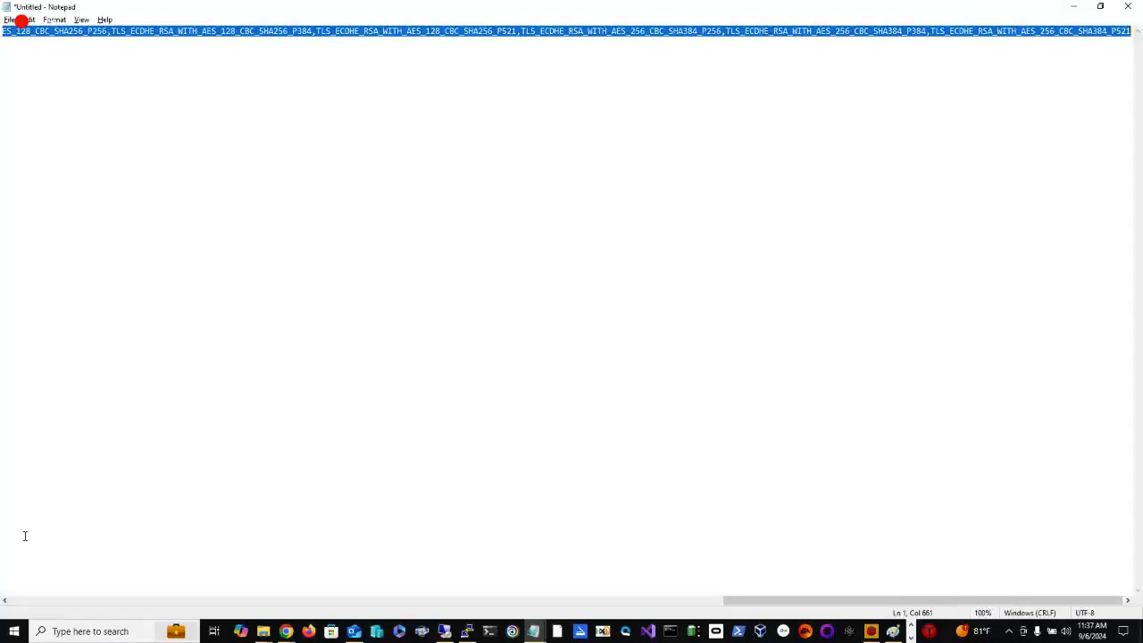
pyautogui.hotkey('alt', 'Tab')
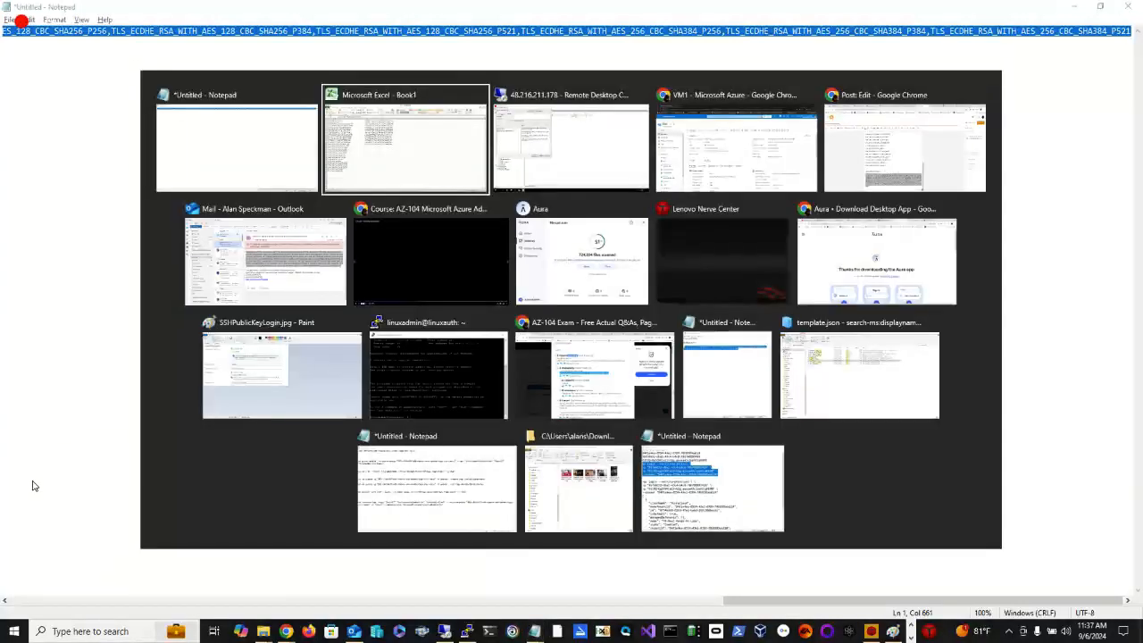
pyautogui.hotkey('alt', 'Tab')
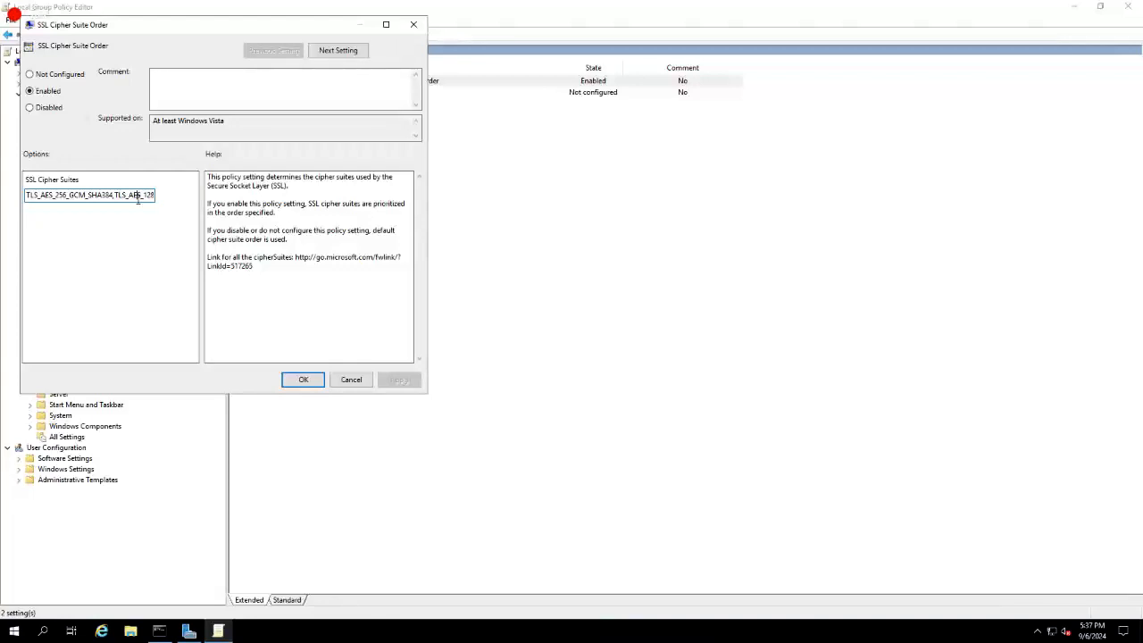
# Replace the entire SSL Cipher Suites value with the copied comma-separated list and save the policy setting.
pyautogui.hotkey('ctrl', 'a')
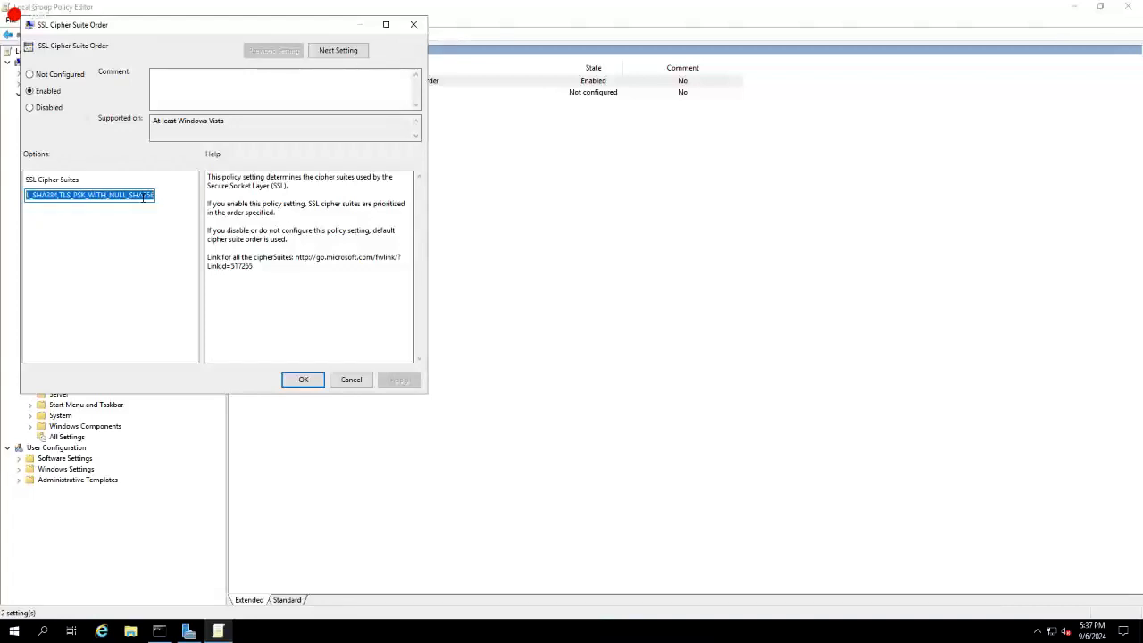
pyautogui.click(143, 197)
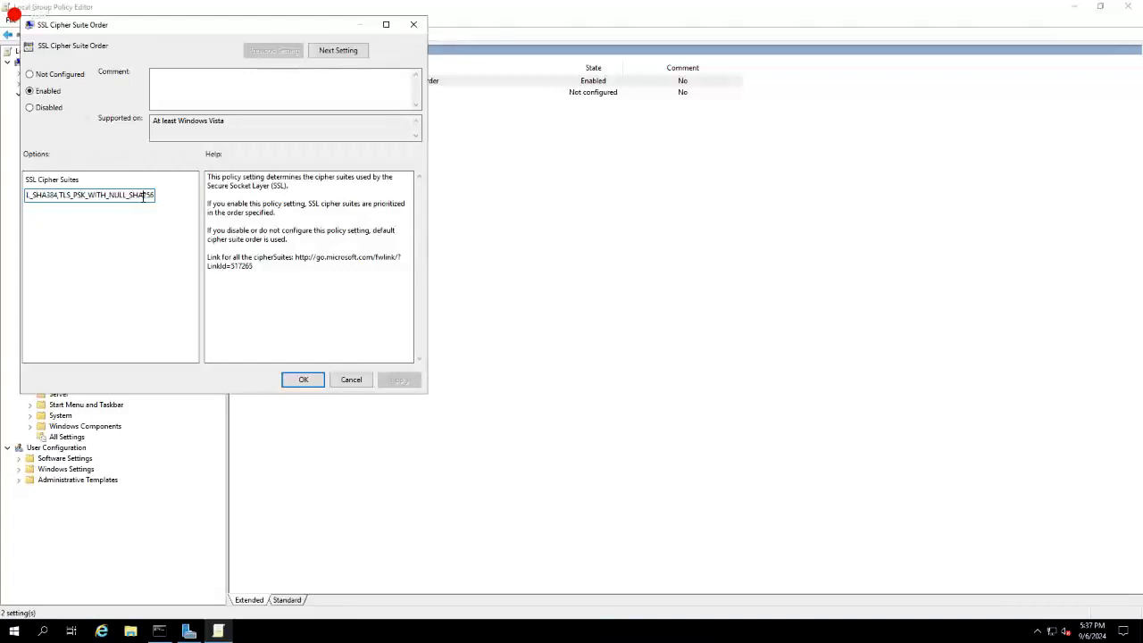
pyautogui.hotkey('ctrl', 'a')
pyautogui.hotkey('ctrl', 'v')
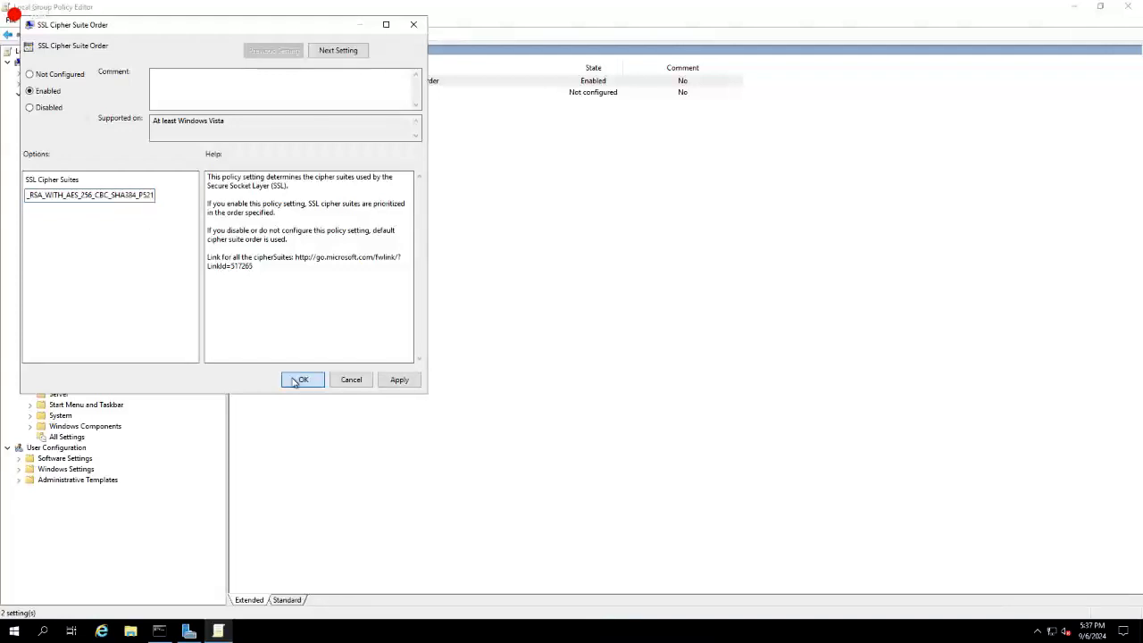
pyautogui.click(294, 382)
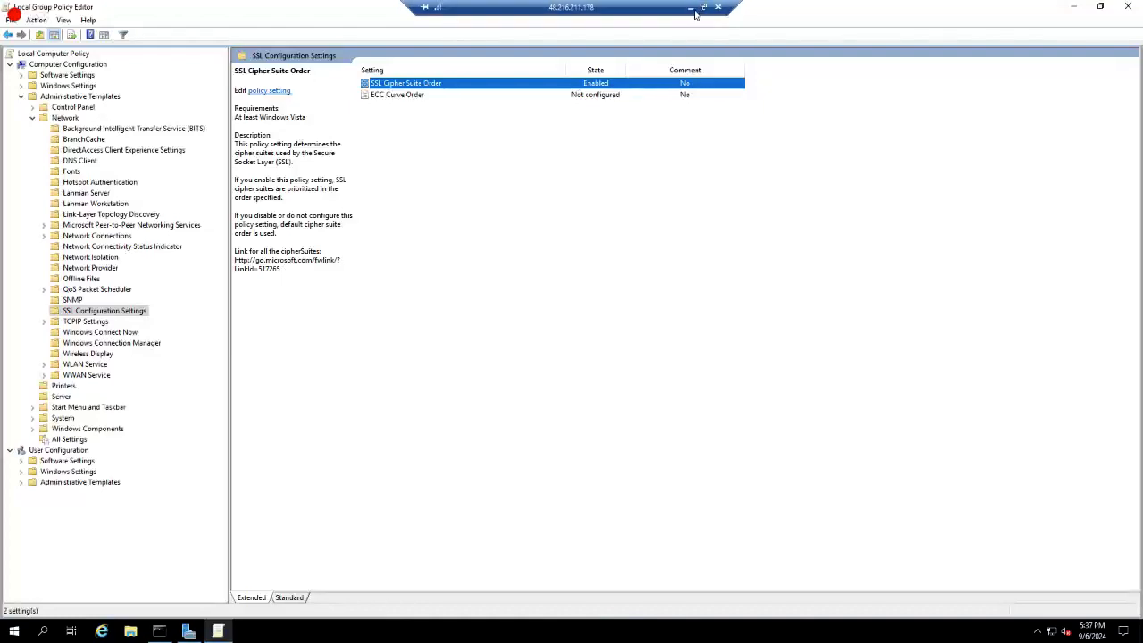
# Minimize the remote session and compare the original cipher suites in column A with the replacement list in H1:H15 of the Excel workbook.
pyautogui.click(694, 11)
pyautogui.hotkey('alt', 'Tab')
pyautogui.hotkey('alt', 'Tab')
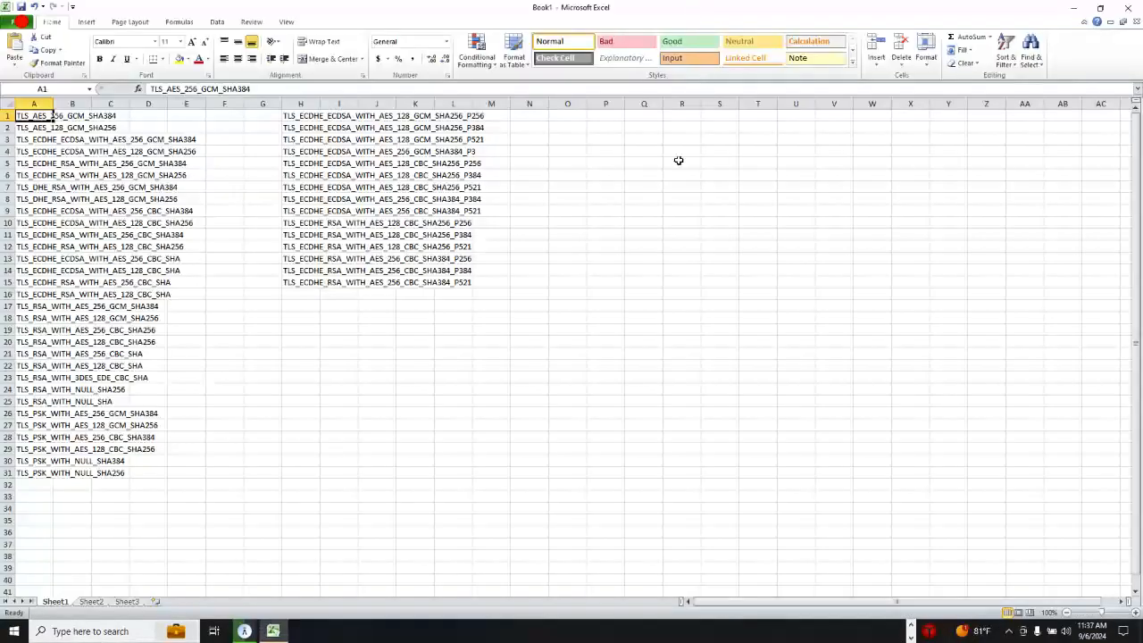
pyautogui.click(390, 223)
pyautogui.click(376, 115)
pyautogui.click(300, 116)
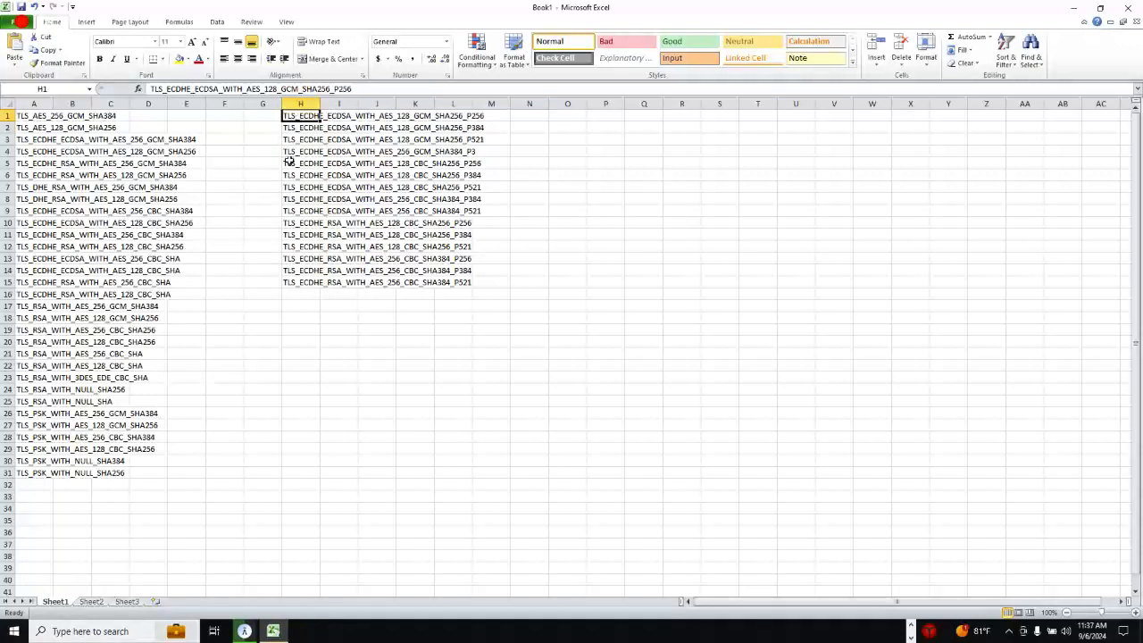
pyautogui.click(290, 283)
pyautogui.click(96, 201)
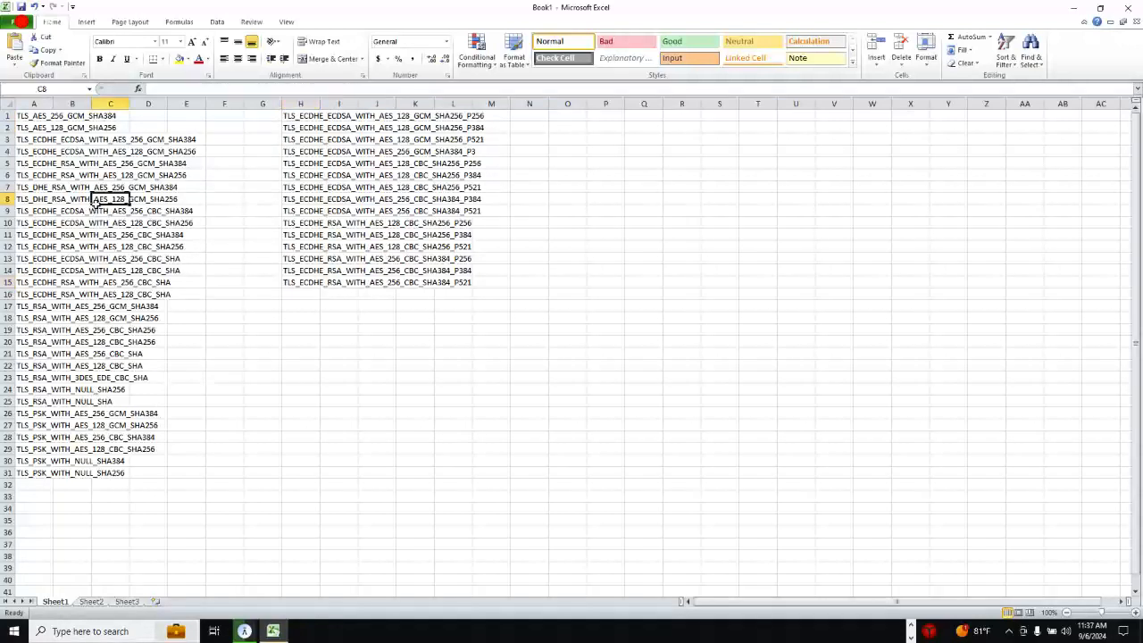
pyautogui.moveTo(294, 282); pyautogui.dragTo(303, 113)
pyautogui.click(434, 258)
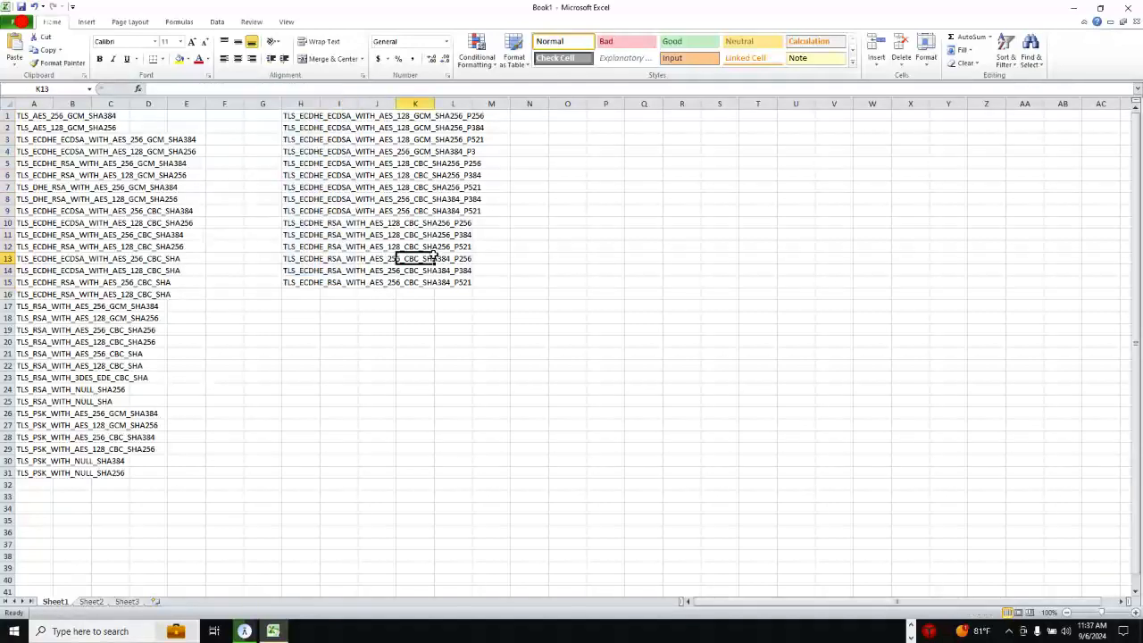
# Return to the remote desktop session, close the Local Group Policy Editor and restart the server.
pyautogui.press('super+Tab')
pyautogui.press('Right')
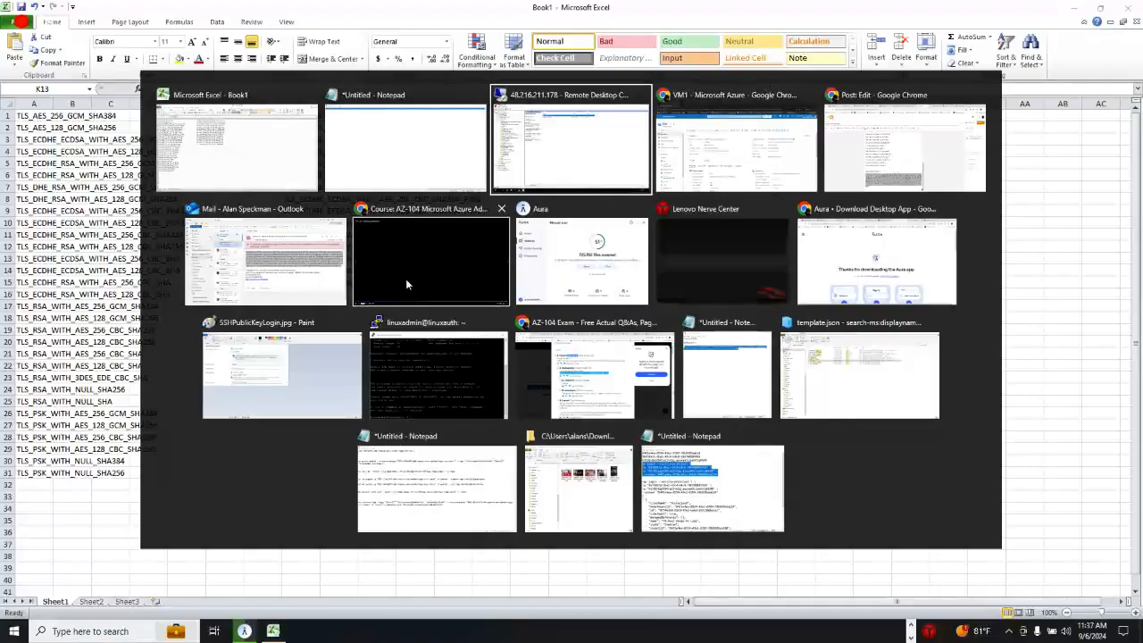
pyautogui.press('Return')
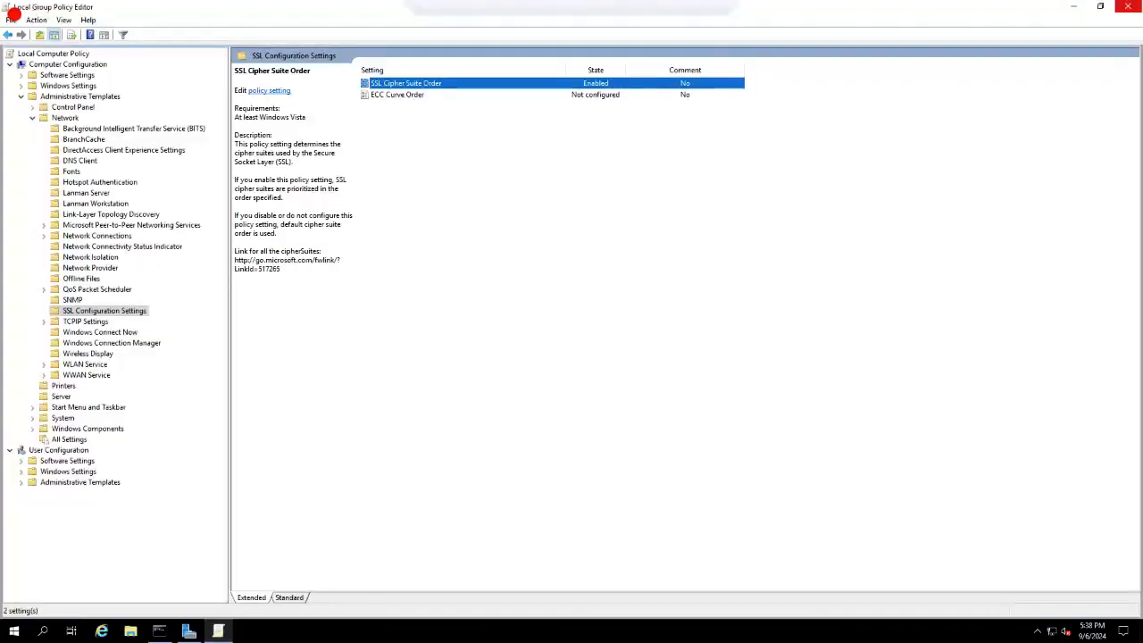
pyautogui.click(1129, 6)
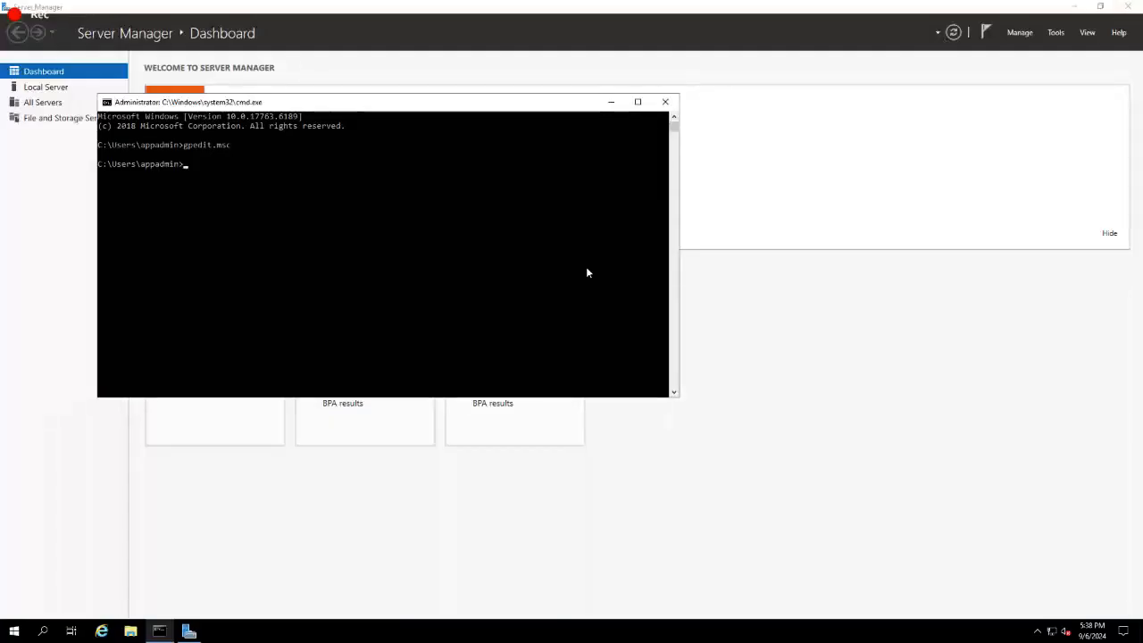
pyautogui.press('super')
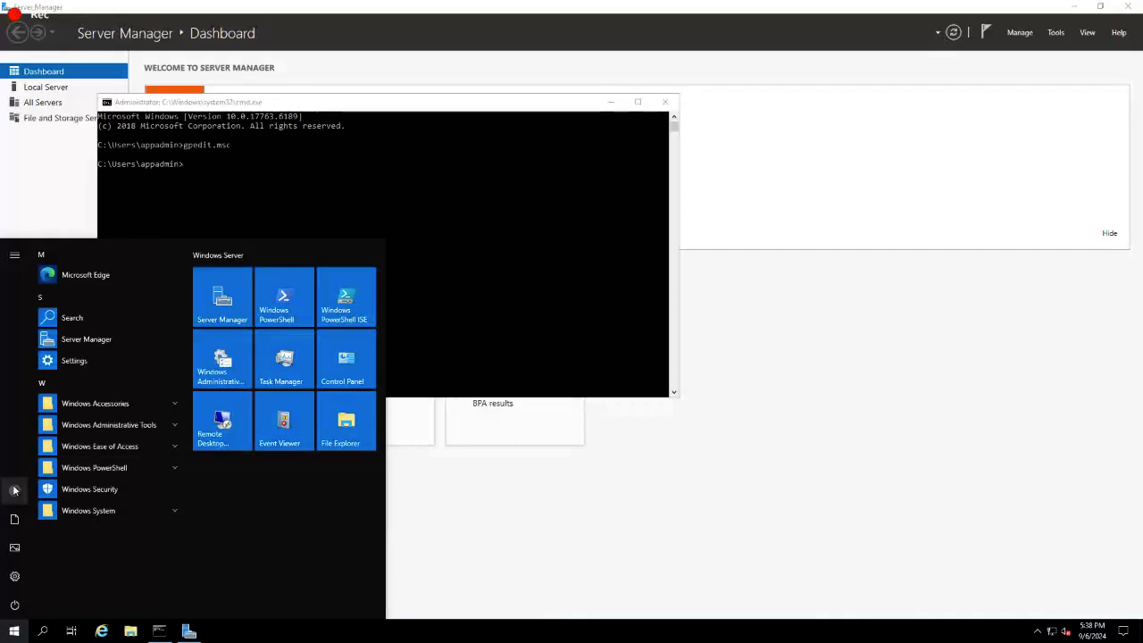
pyautogui.click(14, 605)
pyautogui.click(21, 579)
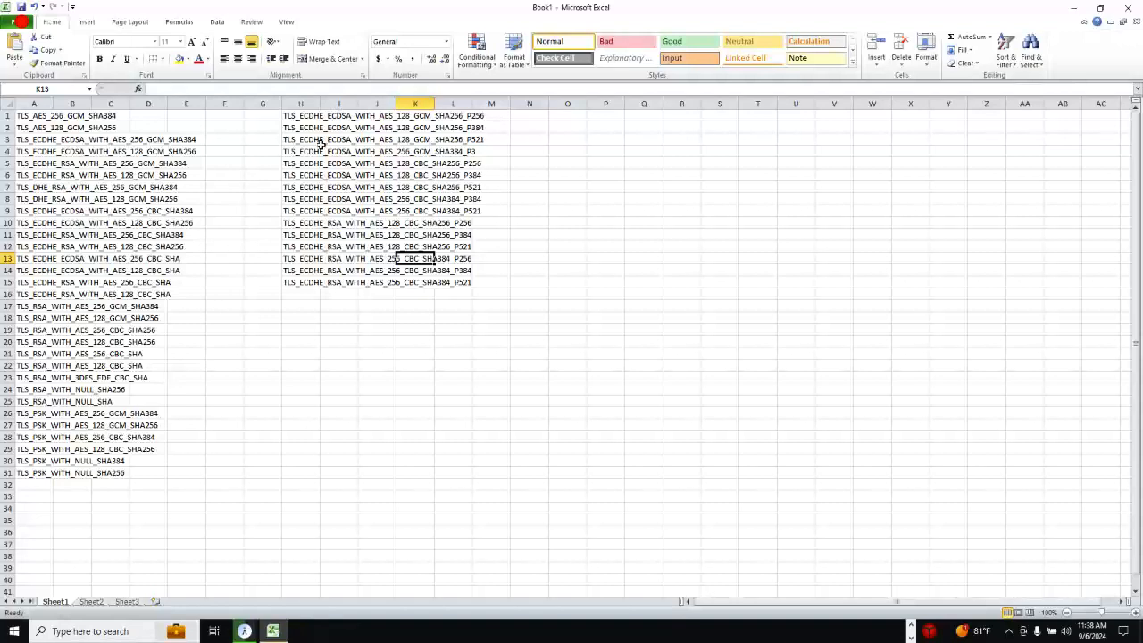
# Review the replacement cipher suites from H1 to H15 in the Excel workbook.
pyautogui.click(303, 117)
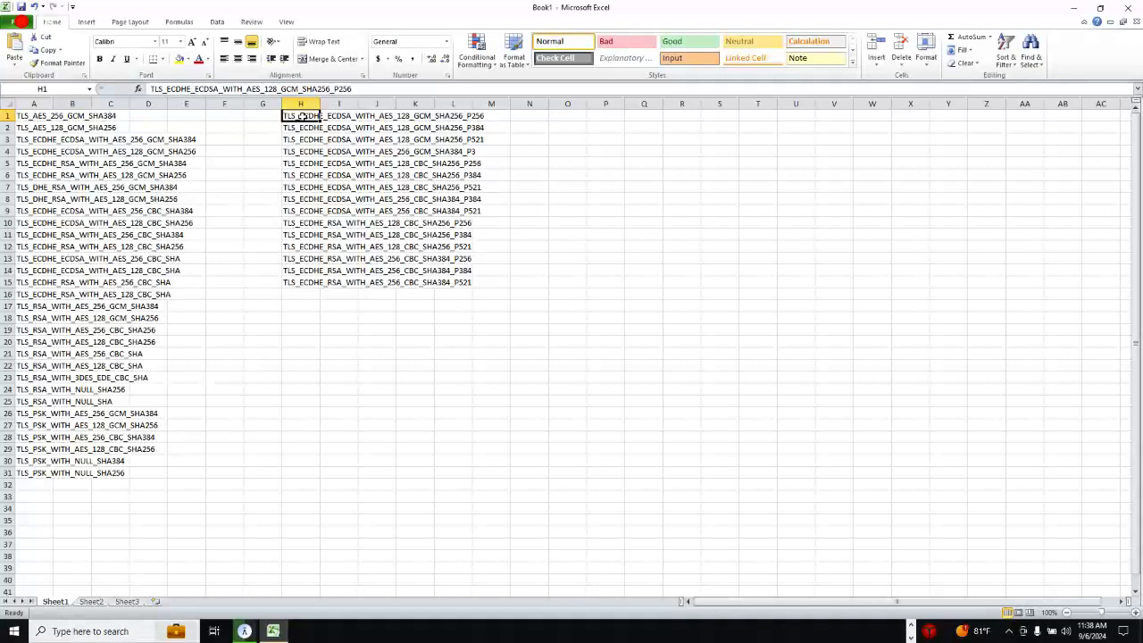
pyautogui.click(308, 284)
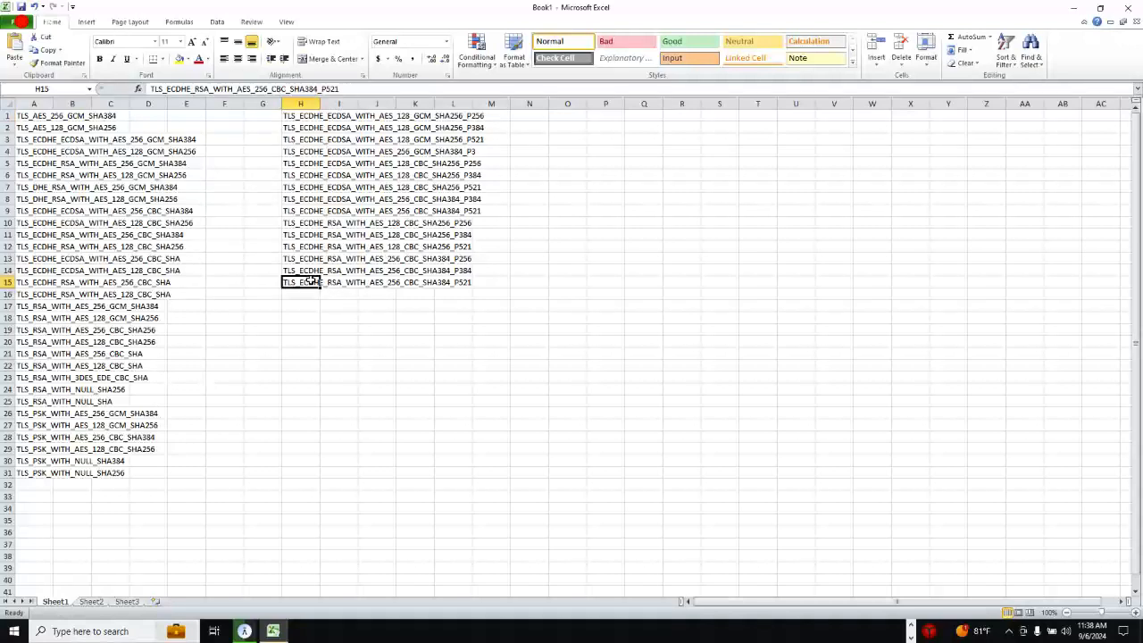
pyautogui.click(294, 117)
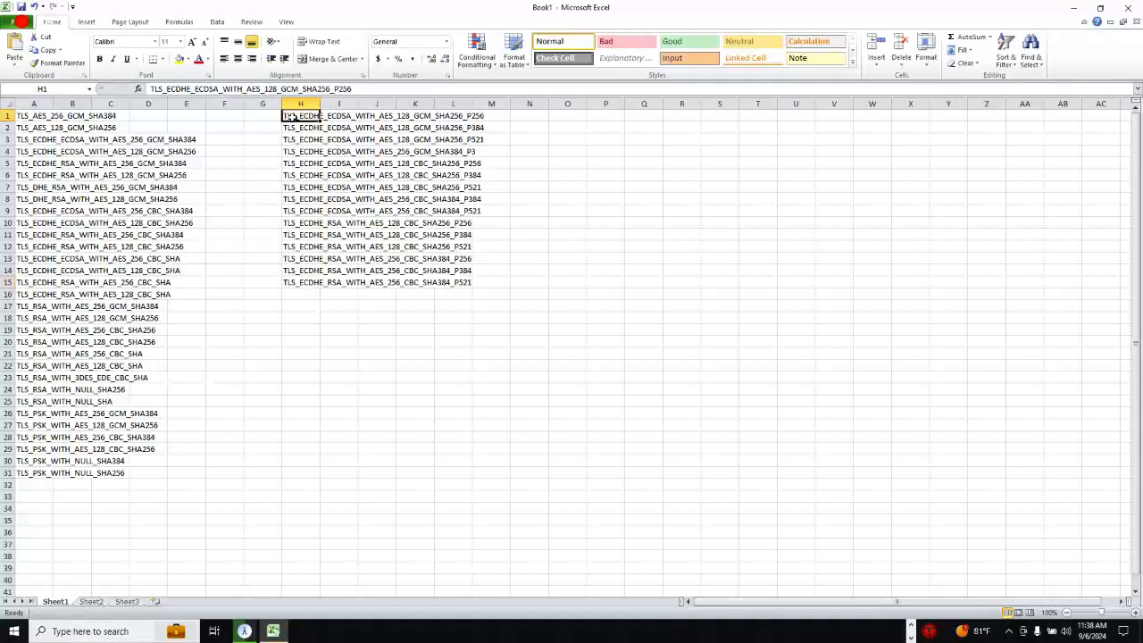
# Reconnect to the VM at 48.216.211.178 through Remote Desktop, entering the appadmin account's password.
pyautogui.hotkey('alt', 'Tab')
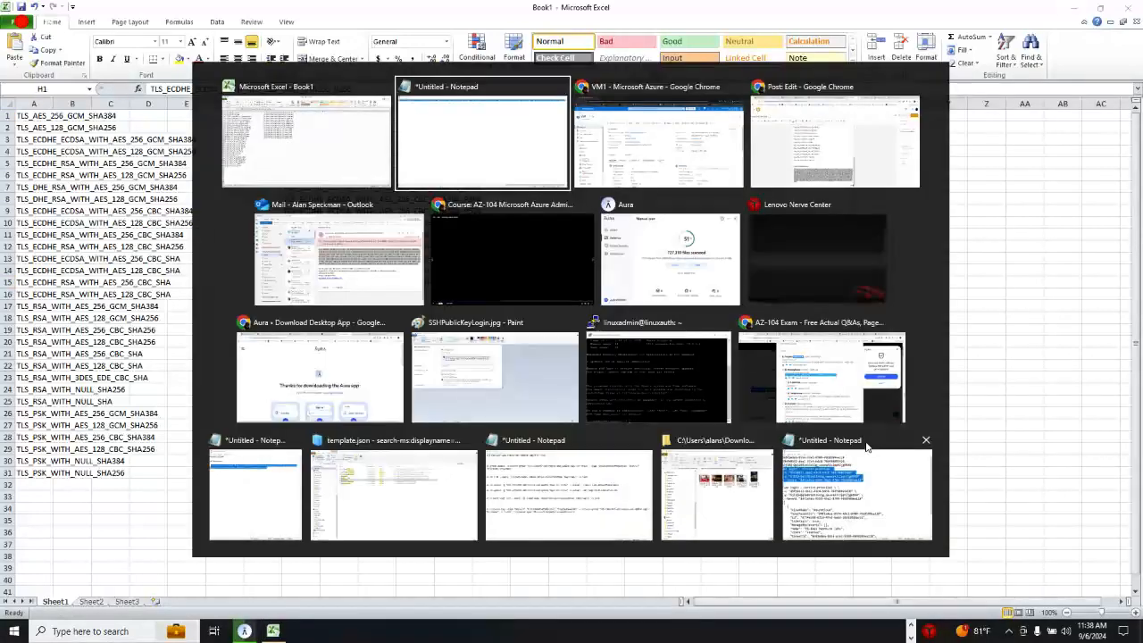
pyautogui.hotkey('alt', 'Tab')
pyautogui.click(911, 625)
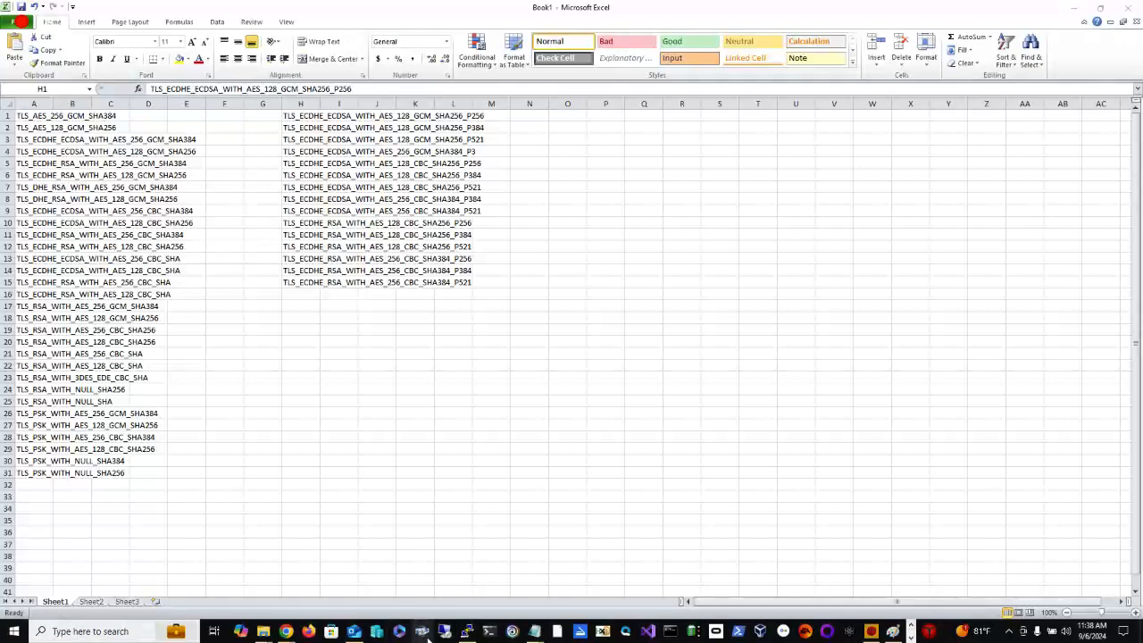
pyautogui.click(447, 632)
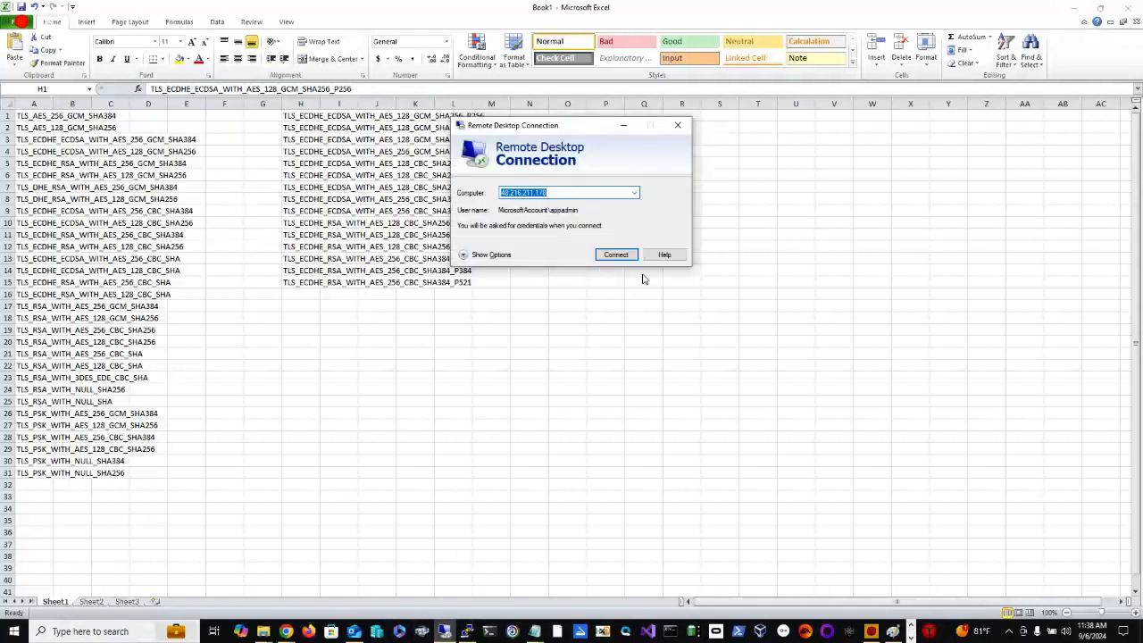
pyautogui.click(618, 256)
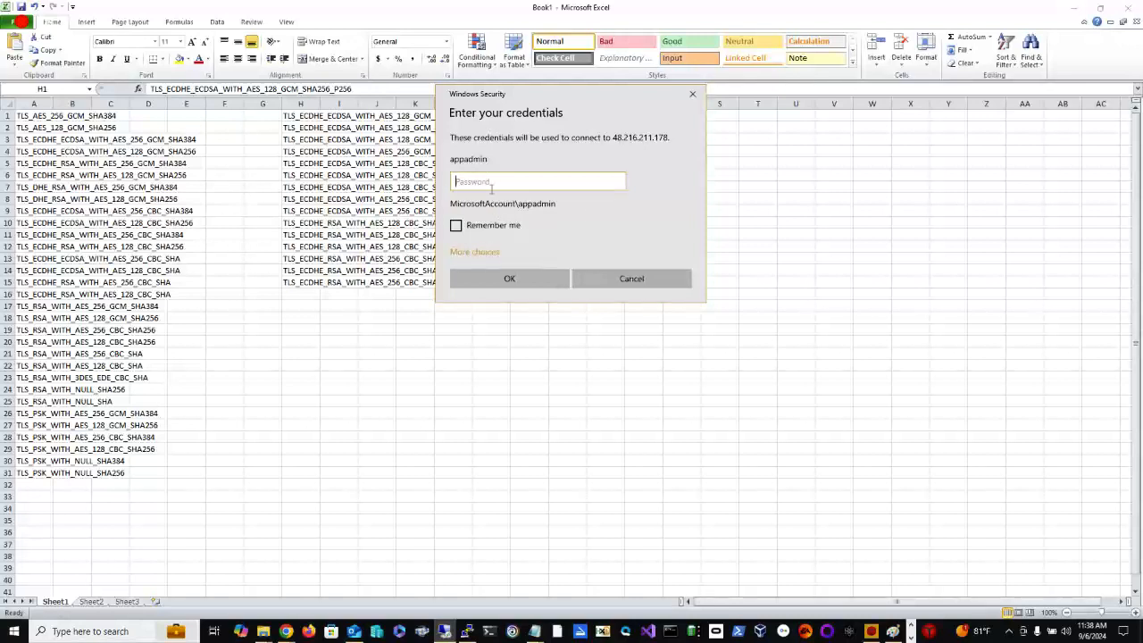
pyautogui.write('•••••••••')
pyautogui.press('Return')
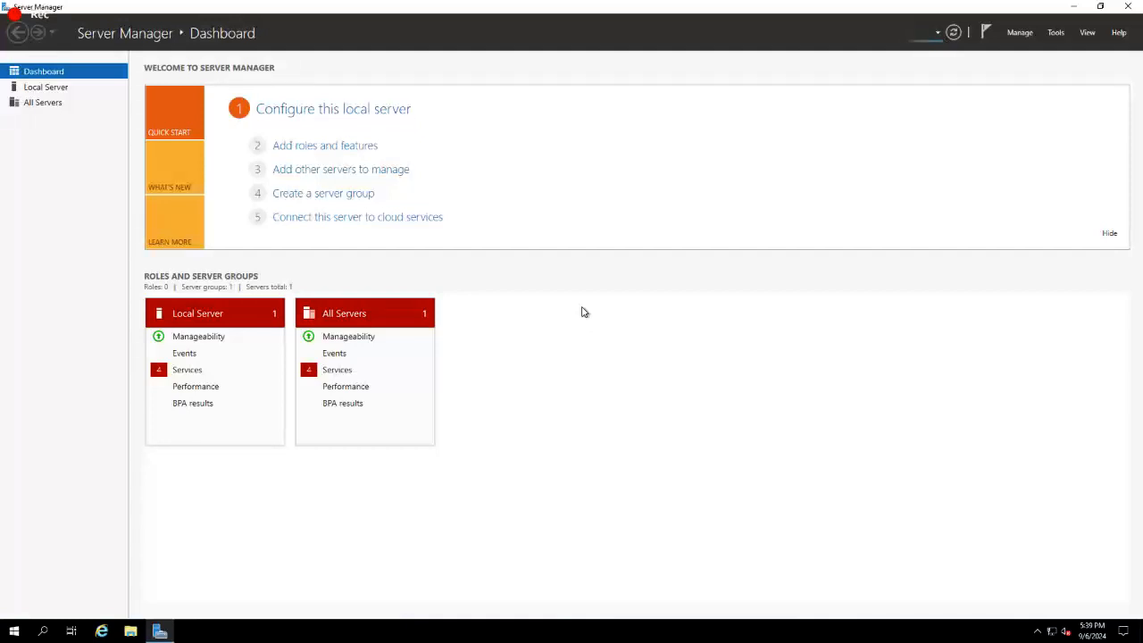
# Open a command prompt on the server and run gpedit.msc to start the Local Group Policy Editor.
pyautogui.press('super')
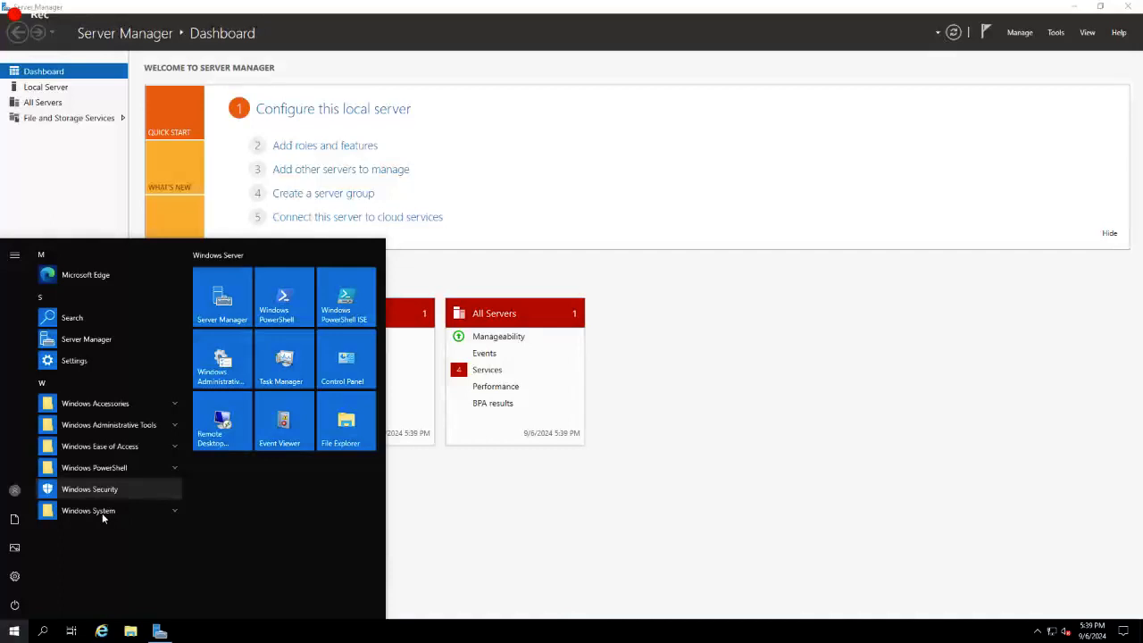
pyautogui.press('super+r')
pyautogui.press('Return')
pyautogui.write('gped')
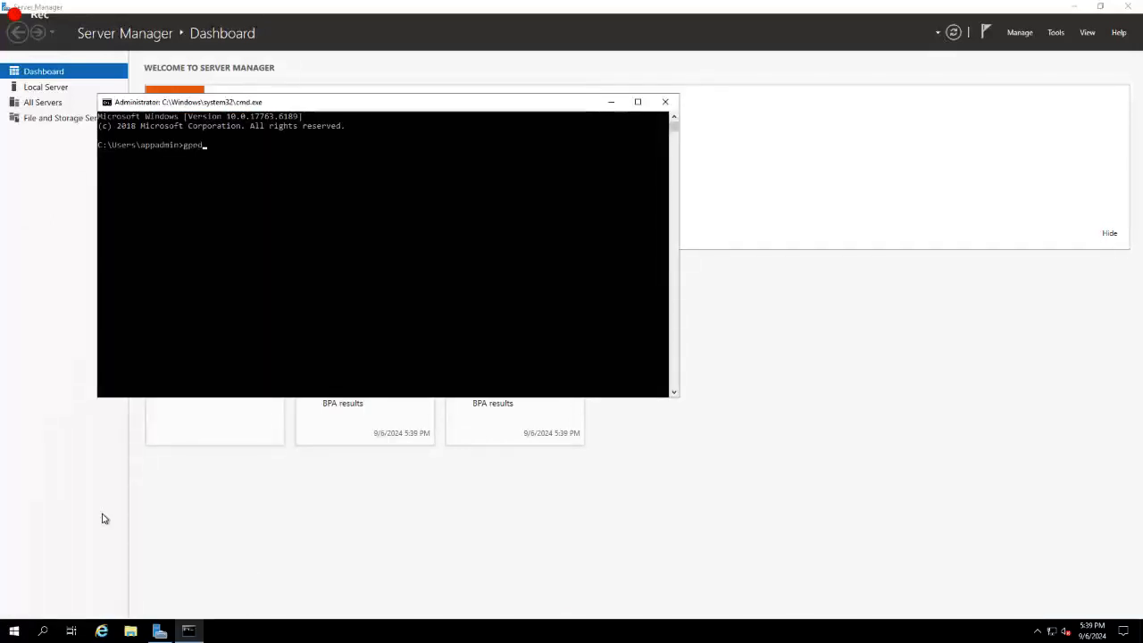
pyautogui.write('it.msc')
pyautogui.press('Return')
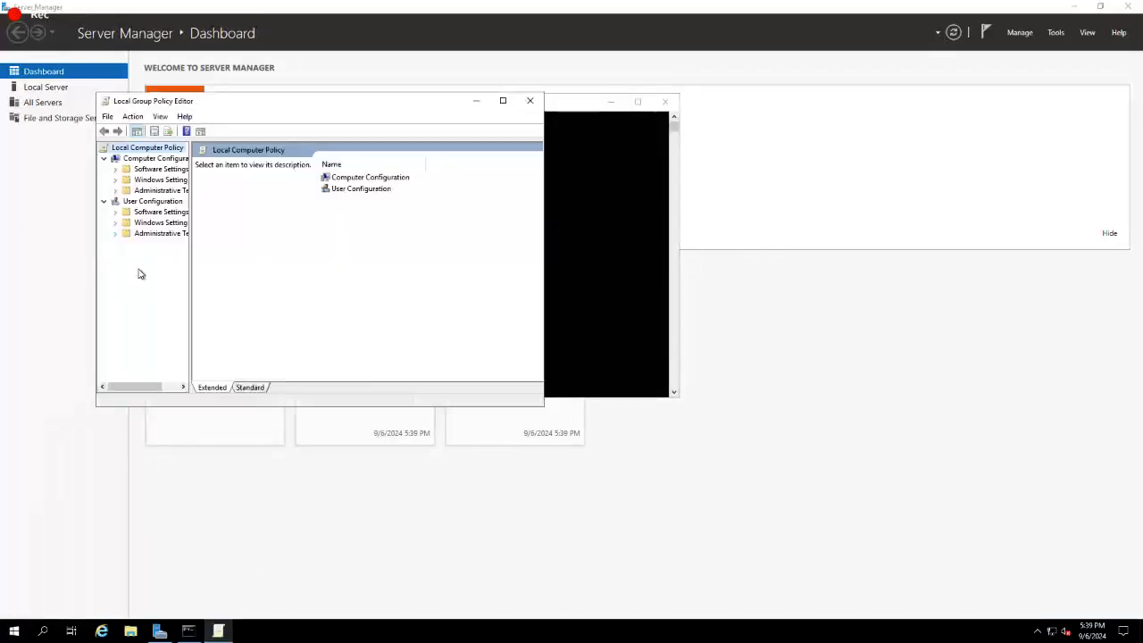
# Open SSL Configuration Settings under Computer Configuration, Administrative Templates, Network, with the tree widened and the editor maximized.
pyautogui.click(141, 189)
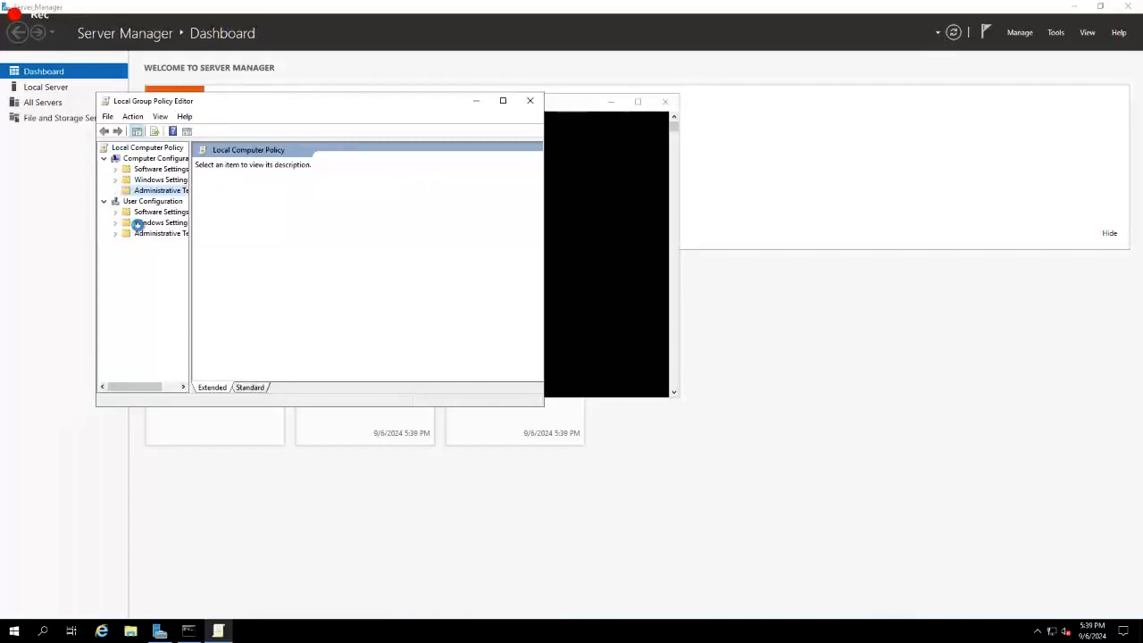
pyautogui.click(116, 191)
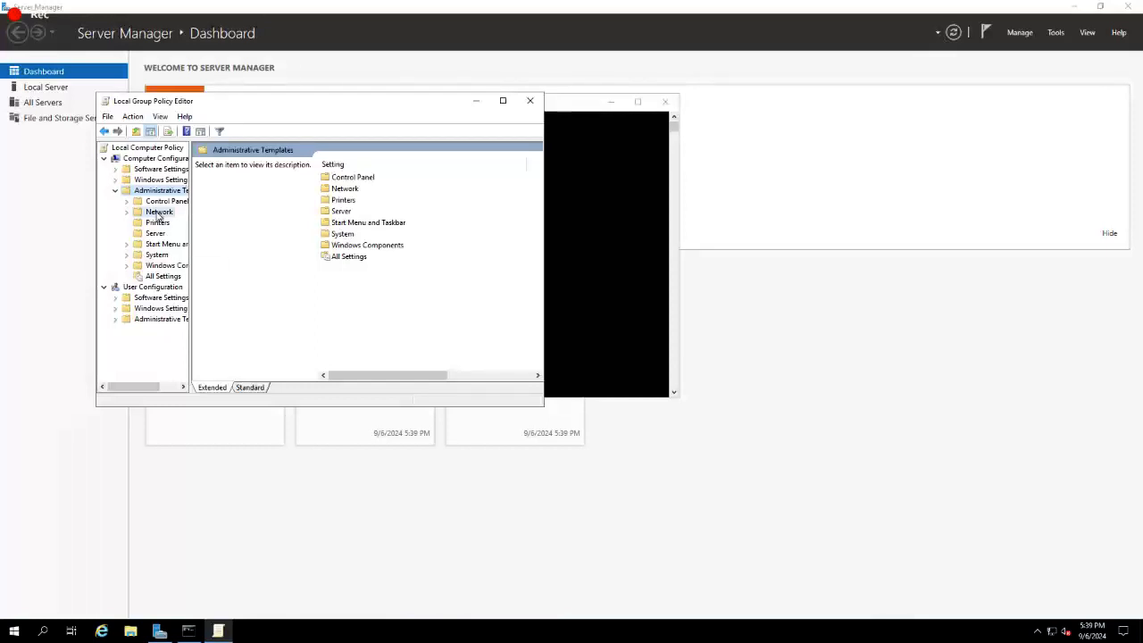
pyautogui.click(158, 215)
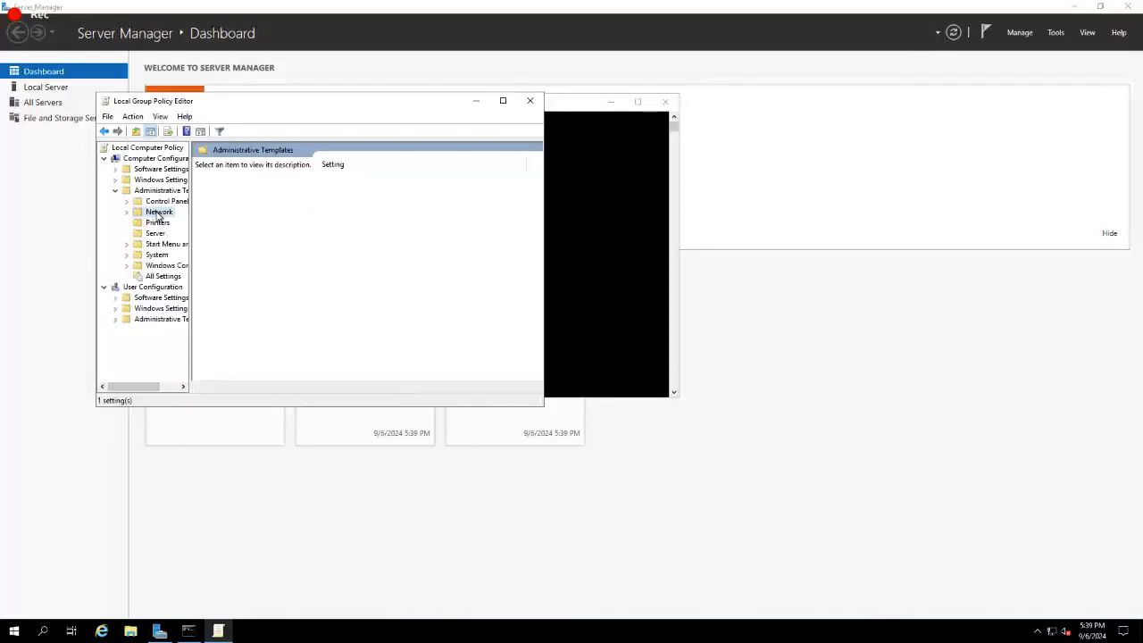
pyautogui.doubleClick(159, 215)
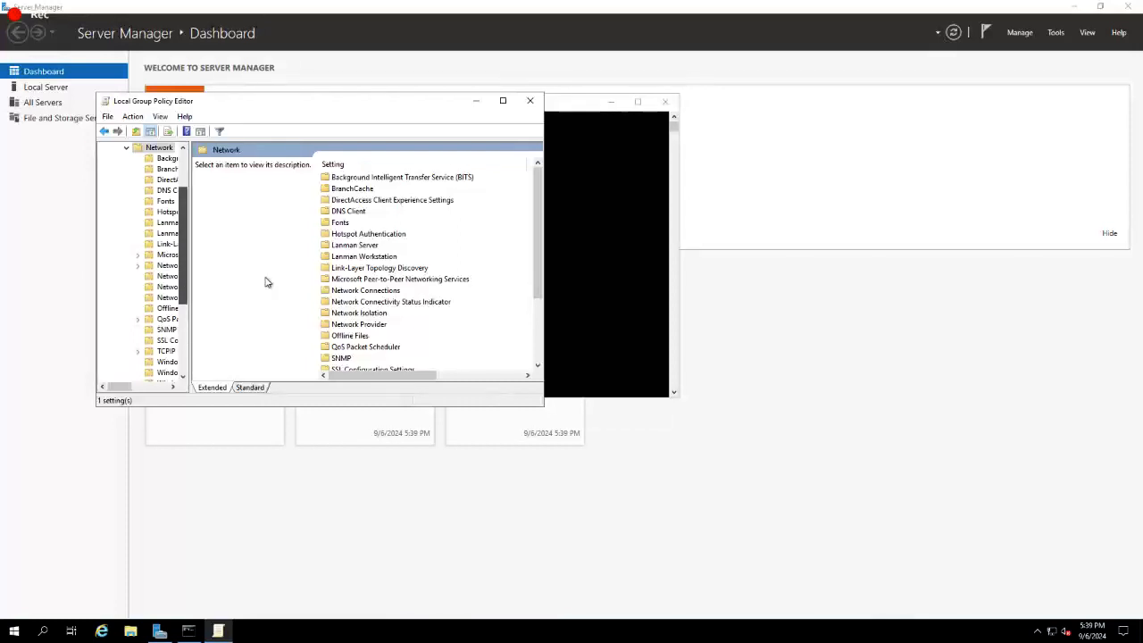
pyautogui.moveTo(189, 282); pyautogui.dragTo(276, 280)
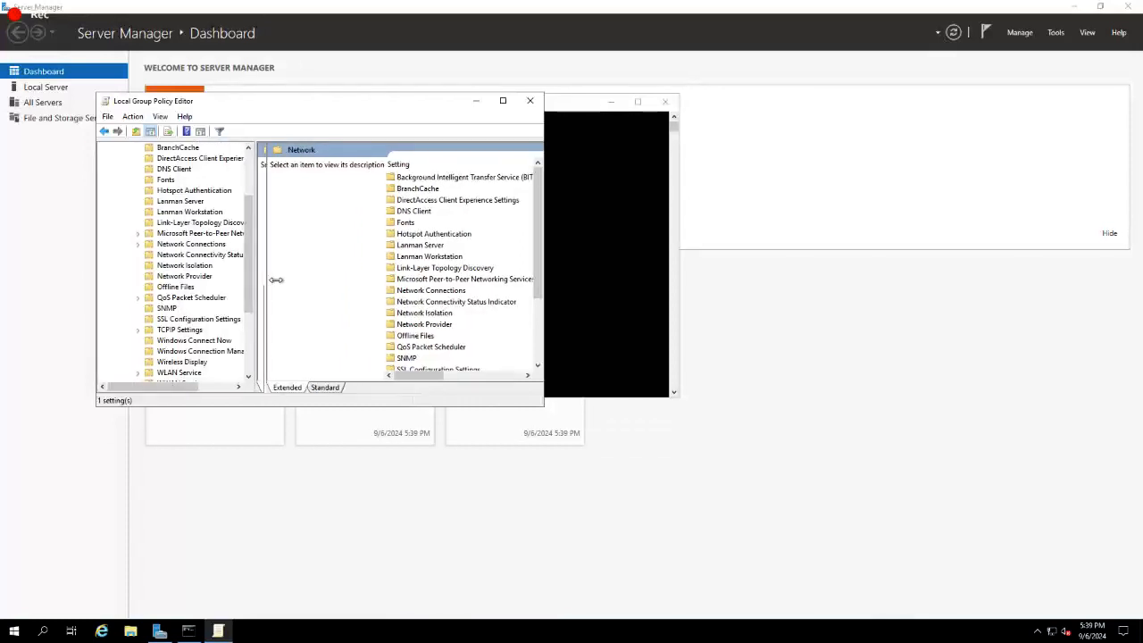
pyautogui.click(198, 319)
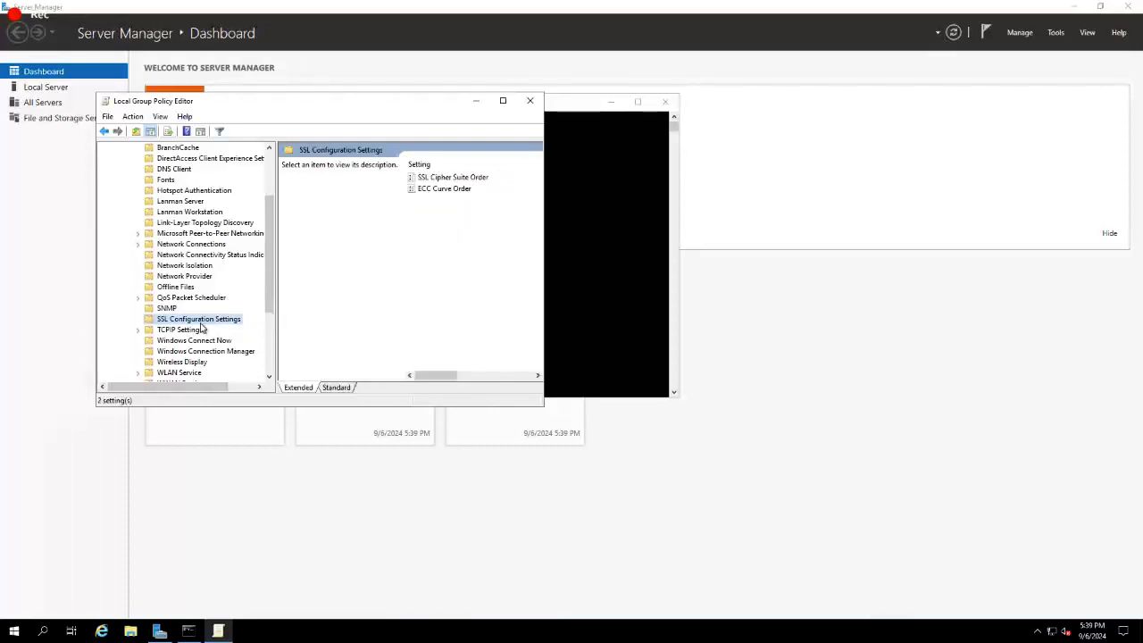
pyautogui.click(503, 100)
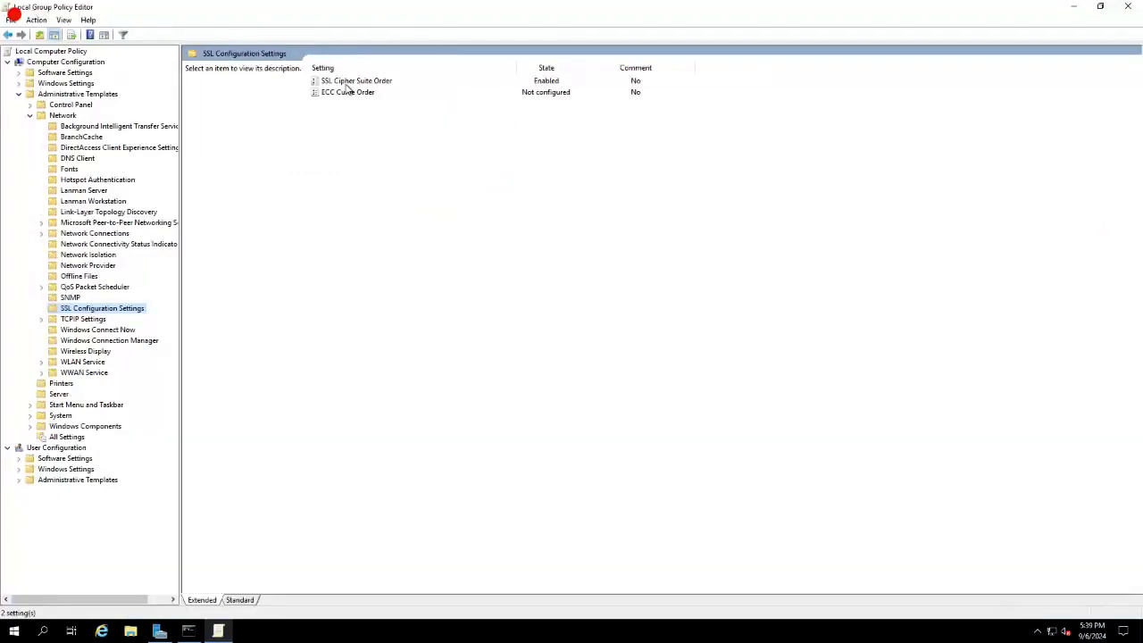
# Open the SSL Cipher Suite Order policy and copy its entire SSL Cipher Suites value.
pyautogui.doubleClick(357, 81)
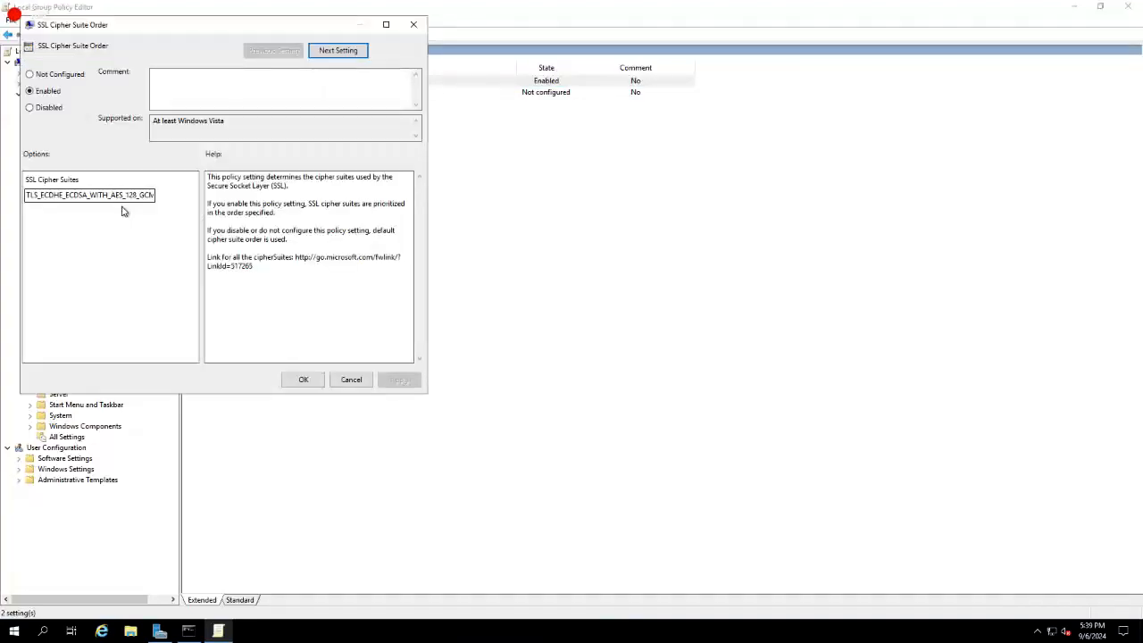
pyautogui.click(99, 196)
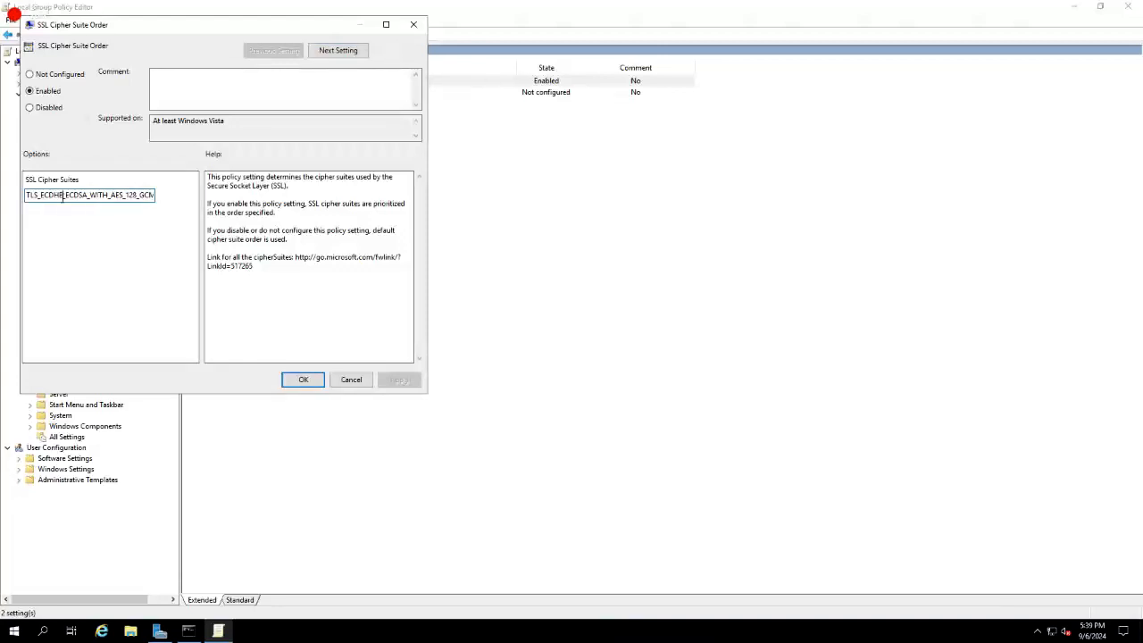
pyautogui.hotkey('ctrl', 'a')
pyautogui.hotkey('alt', 'Tab')
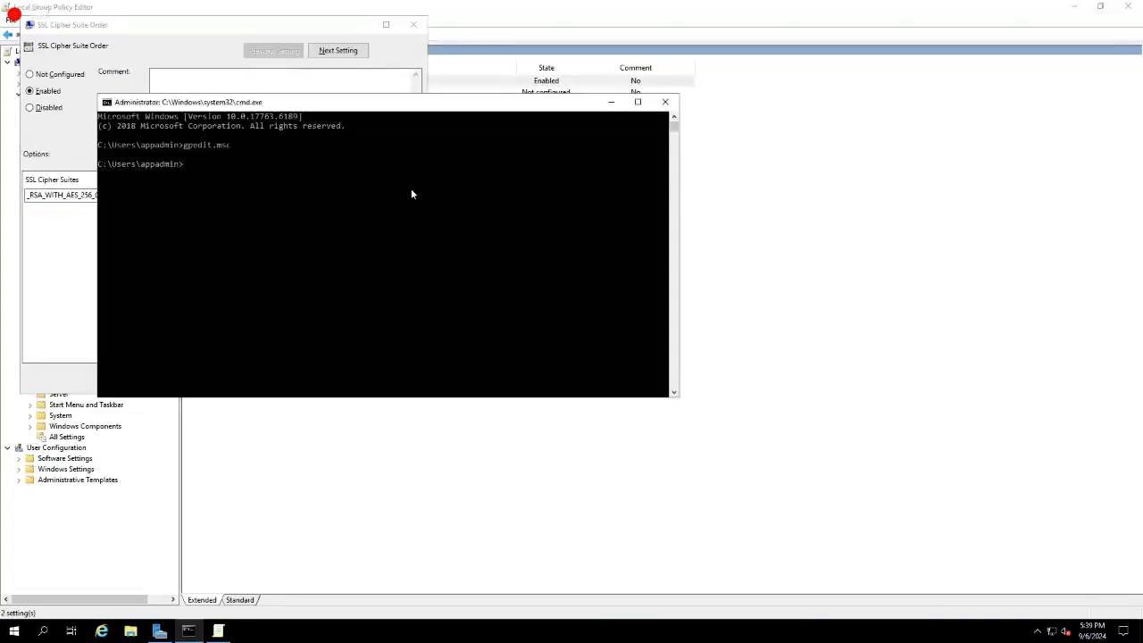
pyautogui.hotkey('alt', 'Tab')
pyautogui.hotkey('alt', 'Tab')
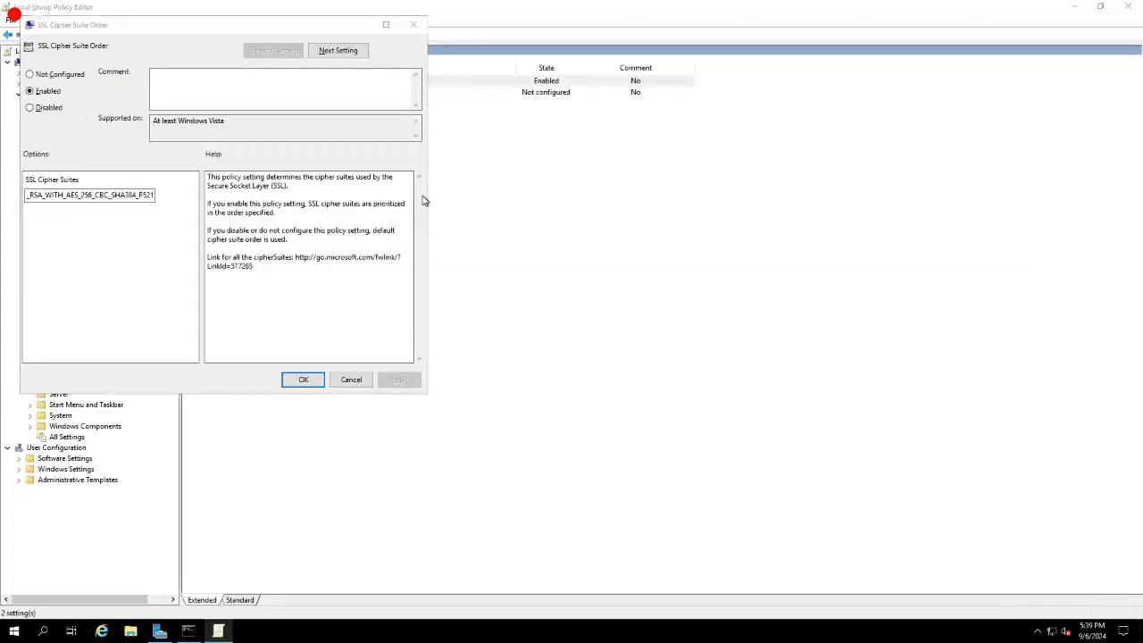
# Open Notepad on the server and paste the copied cipher suite list into the blank document.
pyautogui.press('super+r')
pyautogui.write('notepad')
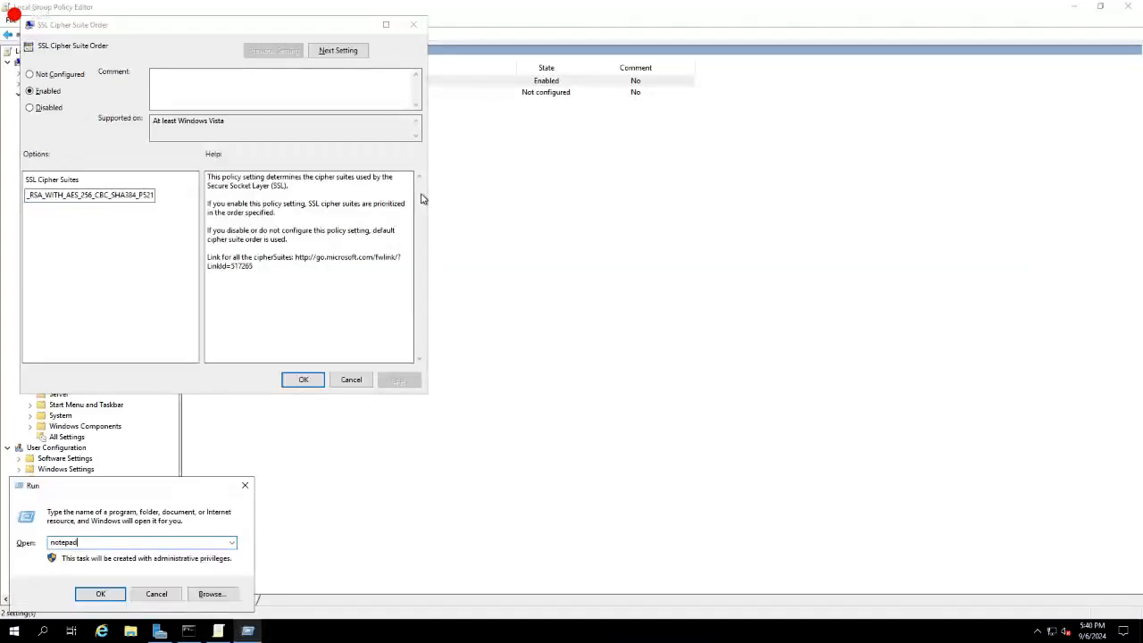
pyautogui.press('Return')
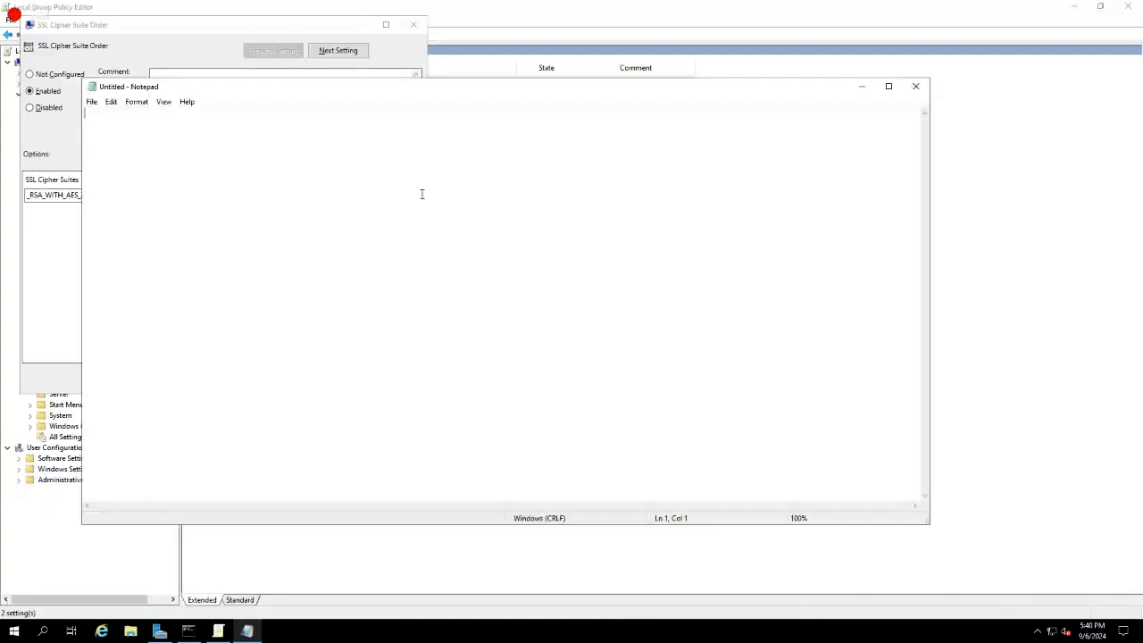
pyautogui.hotkey('ctrl', 'v')
pyautogui.click(421, 194)
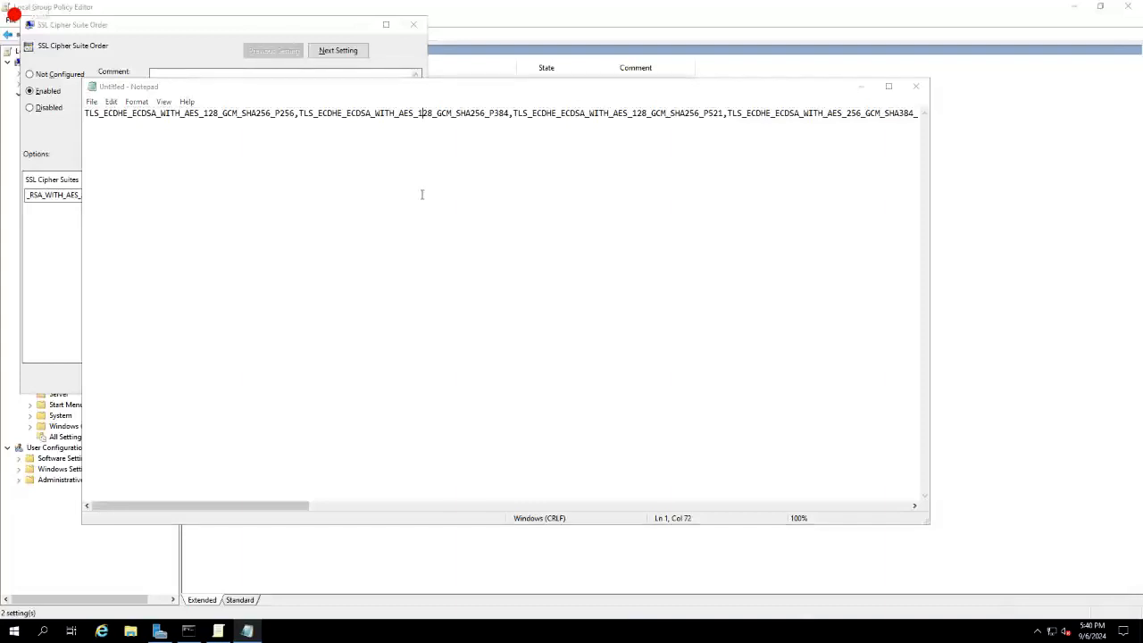
# Find every comma in the pasted list and replace it with a line break, putting each cipher suite on its own line.
pyautogui.hotkey('ctrl', 'f')
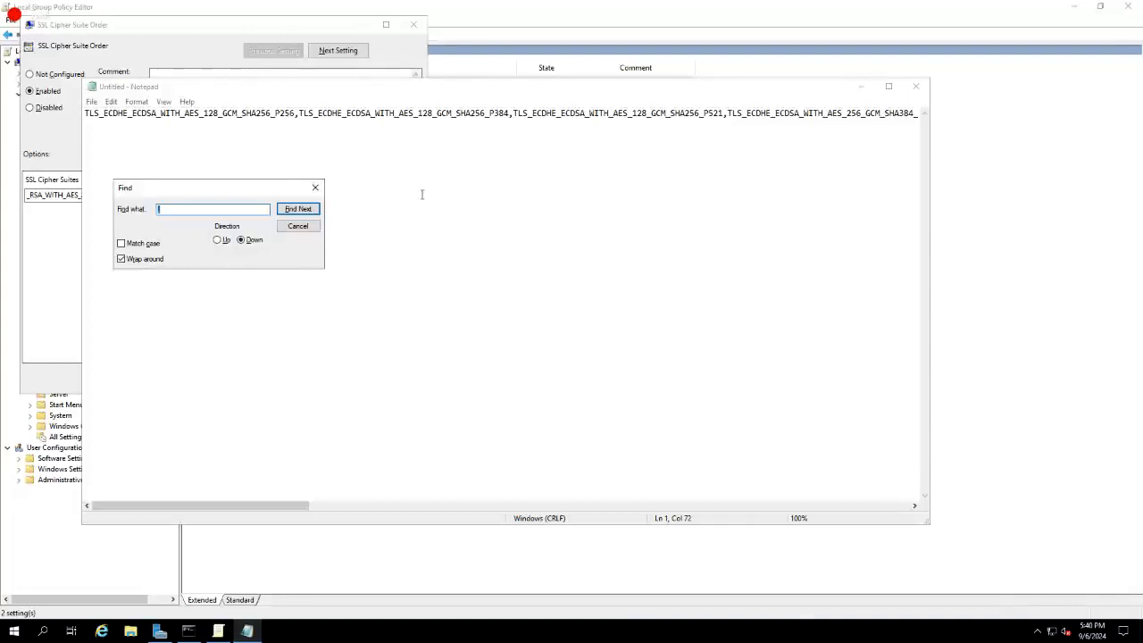
pyautogui.write(',')
pyautogui.press('Return')
pyautogui.press('Escape')
pyautogui.click(218, 114)
pyautogui.hotkey('ctrl', 'f')
pyautogui.press('Return')
pyautogui.press('Escape')
pyautogui.press('Return')
pyautogui.press('F3')
pyautogui.press('Return')
pyautogui.press('F3')
pyautogui.press('Return')
pyautogui.press('F3')
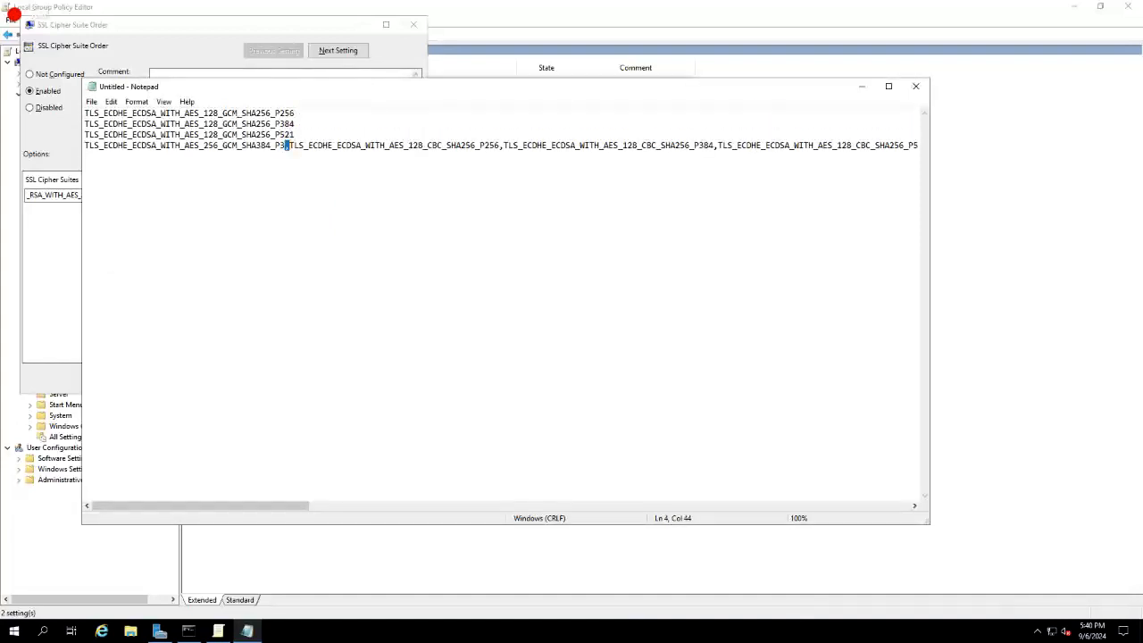
pyautogui.press('Return')
pyautogui.press('F3')
pyautogui.press('Return')
pyautogui.press('F3')
pyautogui.press('Return')
pyautogui.press('F3')
pyautogui.press('Return')
pyautogui.press('F3')
pyautogui.press('Return')
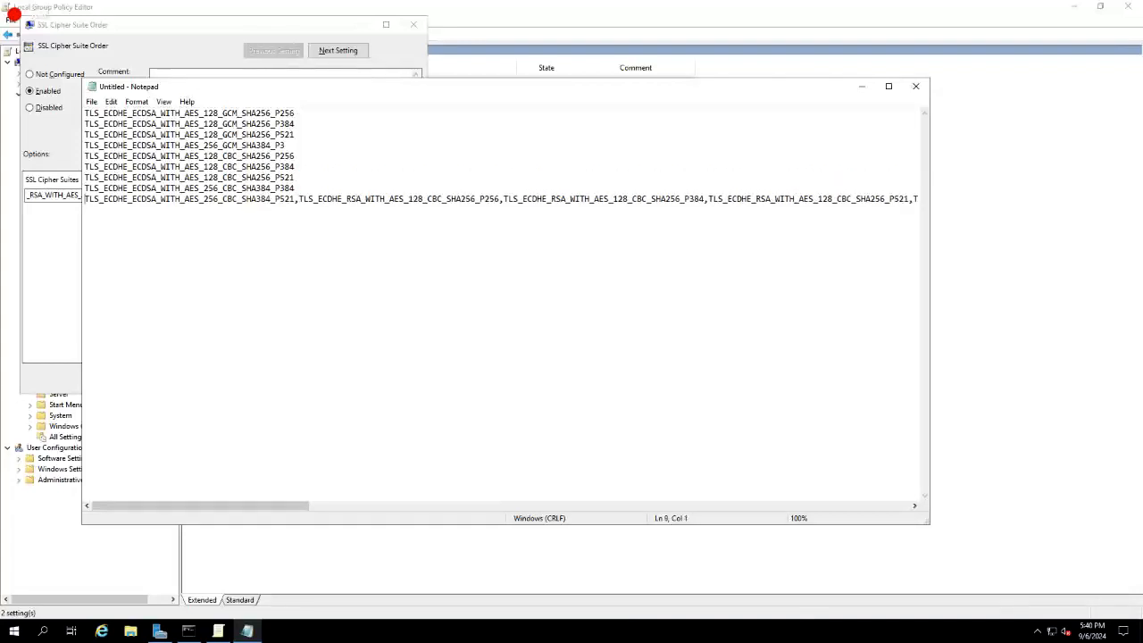
pyautogui.press('F3')
pyautogui.press('Return')
pyautogui.press('F3')
pyautogui.press('Return')
pyautogui.press('F3')
pyautogui.press('Return')
pyautogui.press('F3')
pyautogui.press('Return')
pyautogui.press('F3')
pyautogui.press('Return')
pyautogui.press('F3')
pyautogui.press('Return')
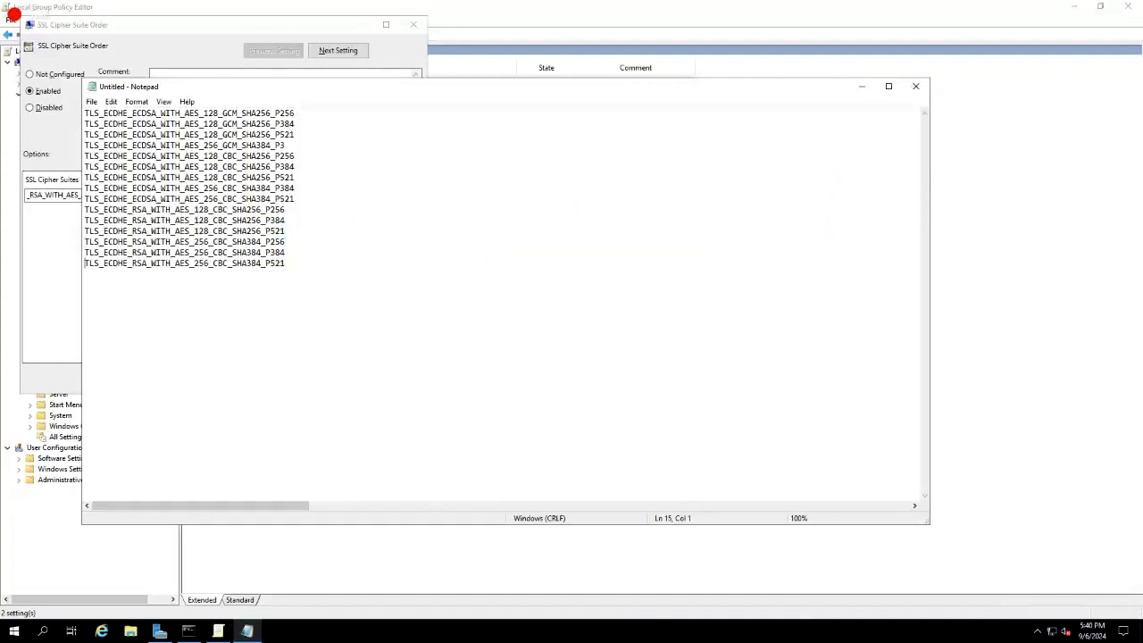
pyautogui.press('F3')
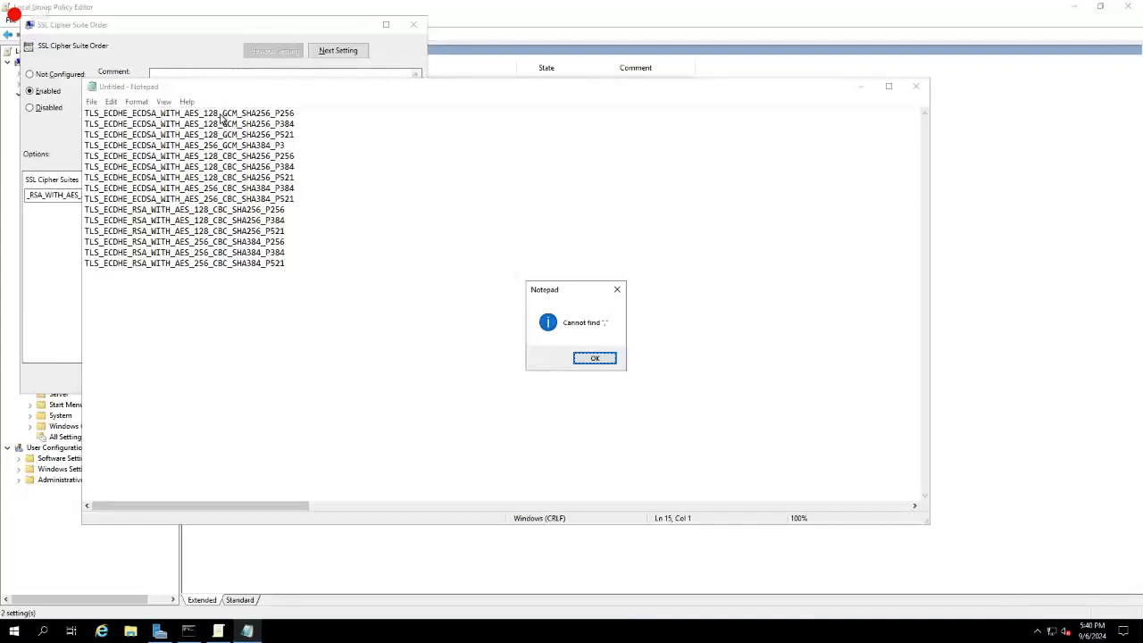
# Compare the cipher suites listed in Notepad with the chosen suites in column H of the Excel workbook, and return to the server.
pyautogui.press('Return')
pyautogui.click(286, 146)
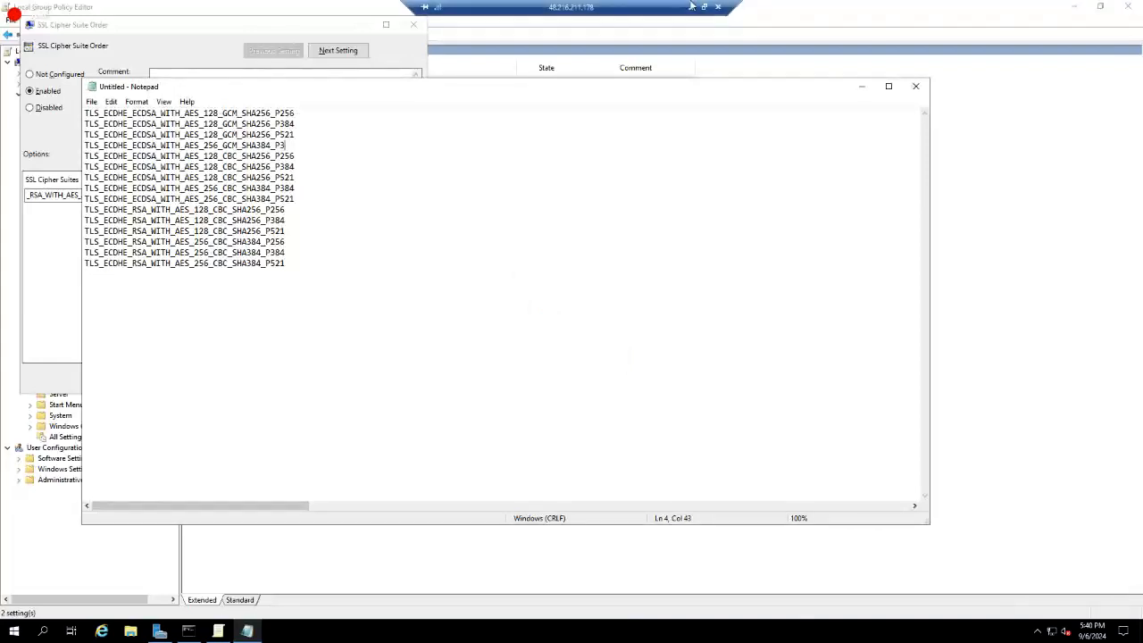
pyautogui.click(692, 7)
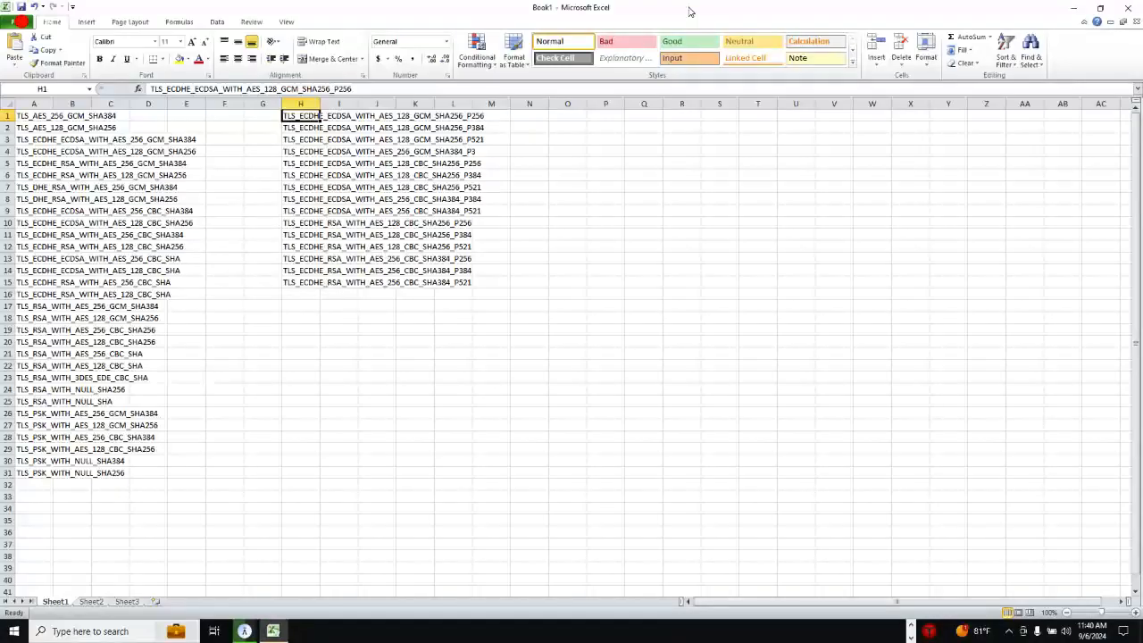
pyautogui.hotkey('alt', 'Tab')
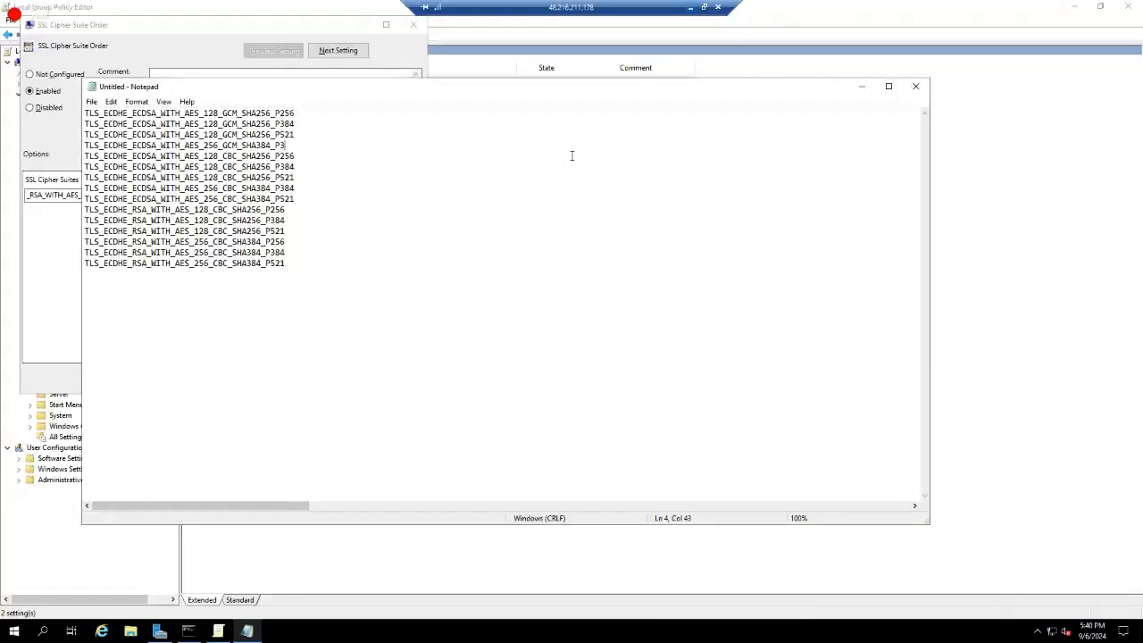
# Close Notepad without saving the list and dismiss the SSL Cipher Suite Order policy without changes.
pyautogui.click(915, 89)
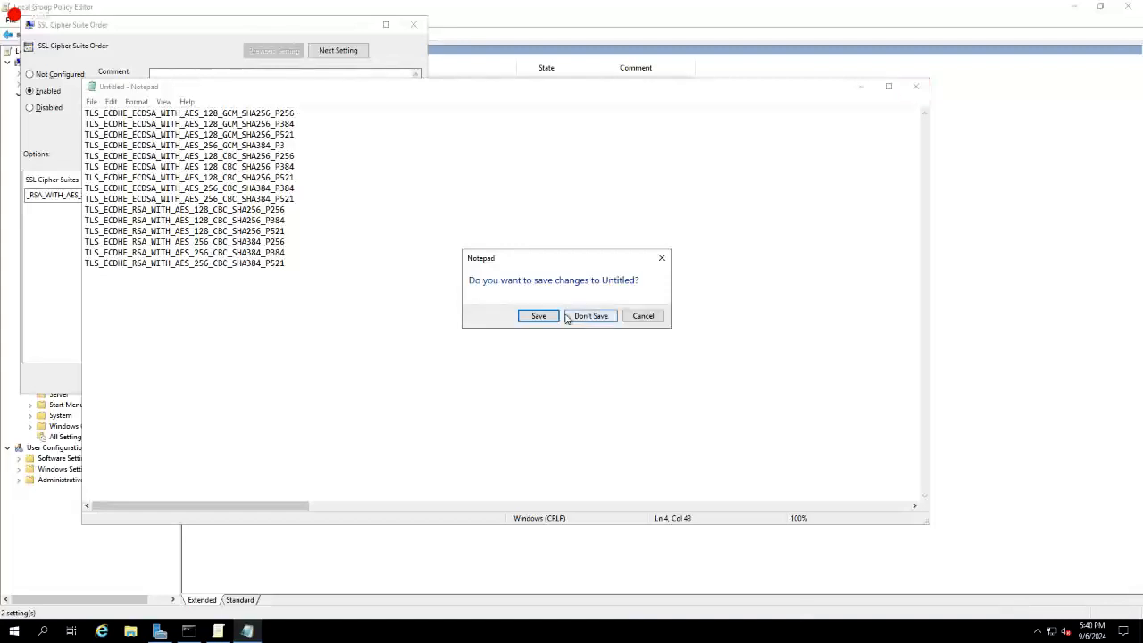
pyautogui.click(606, 317)
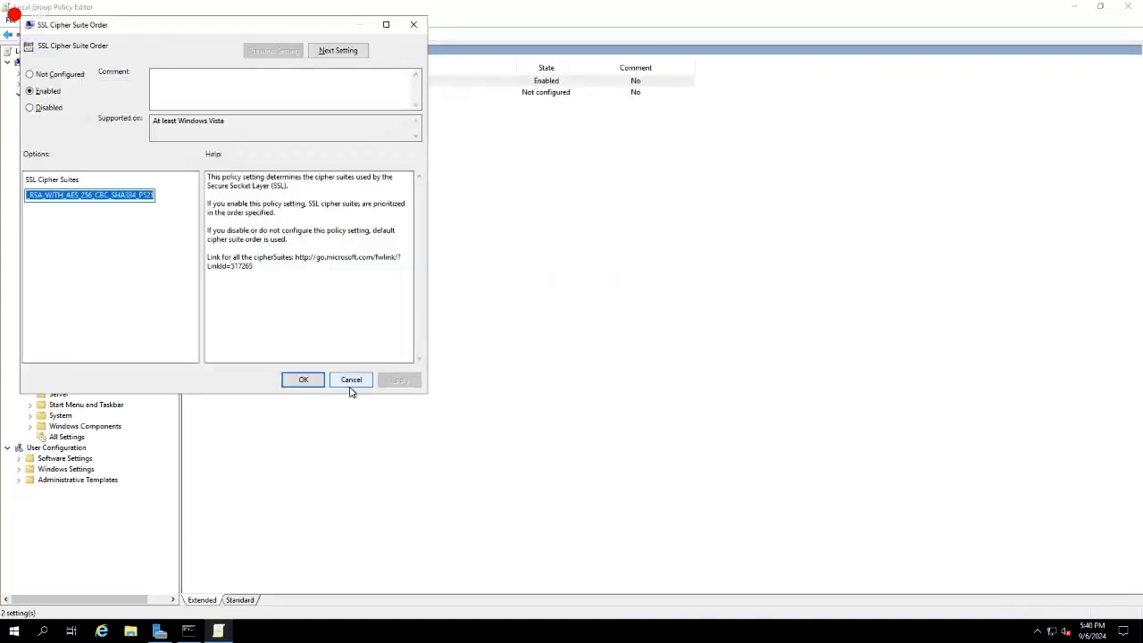
pyautogui.click(350, 386)
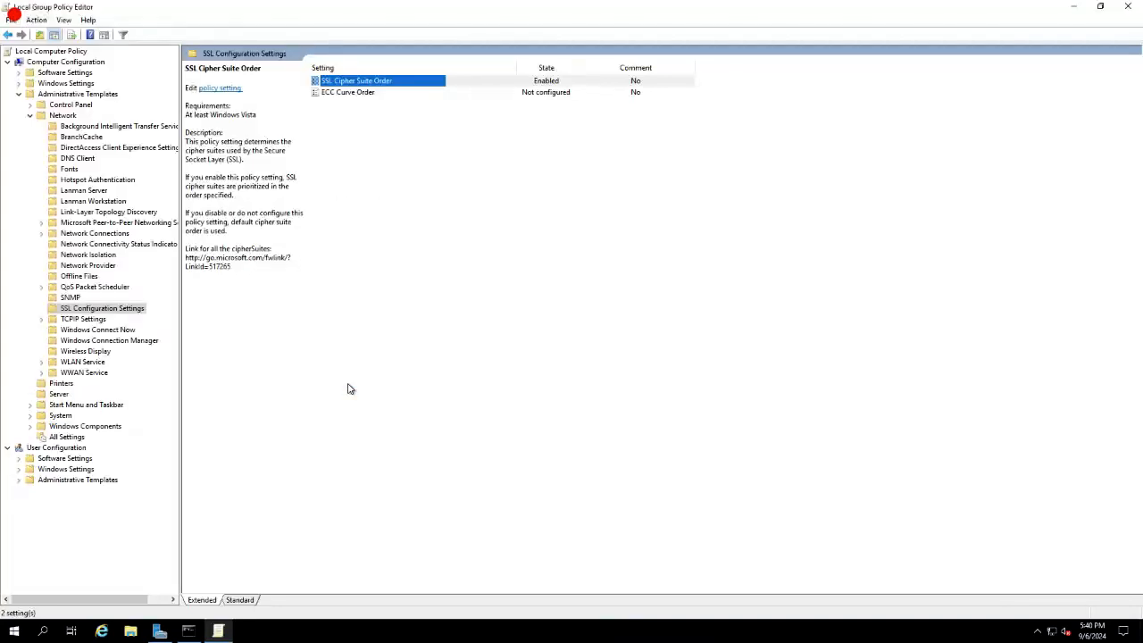